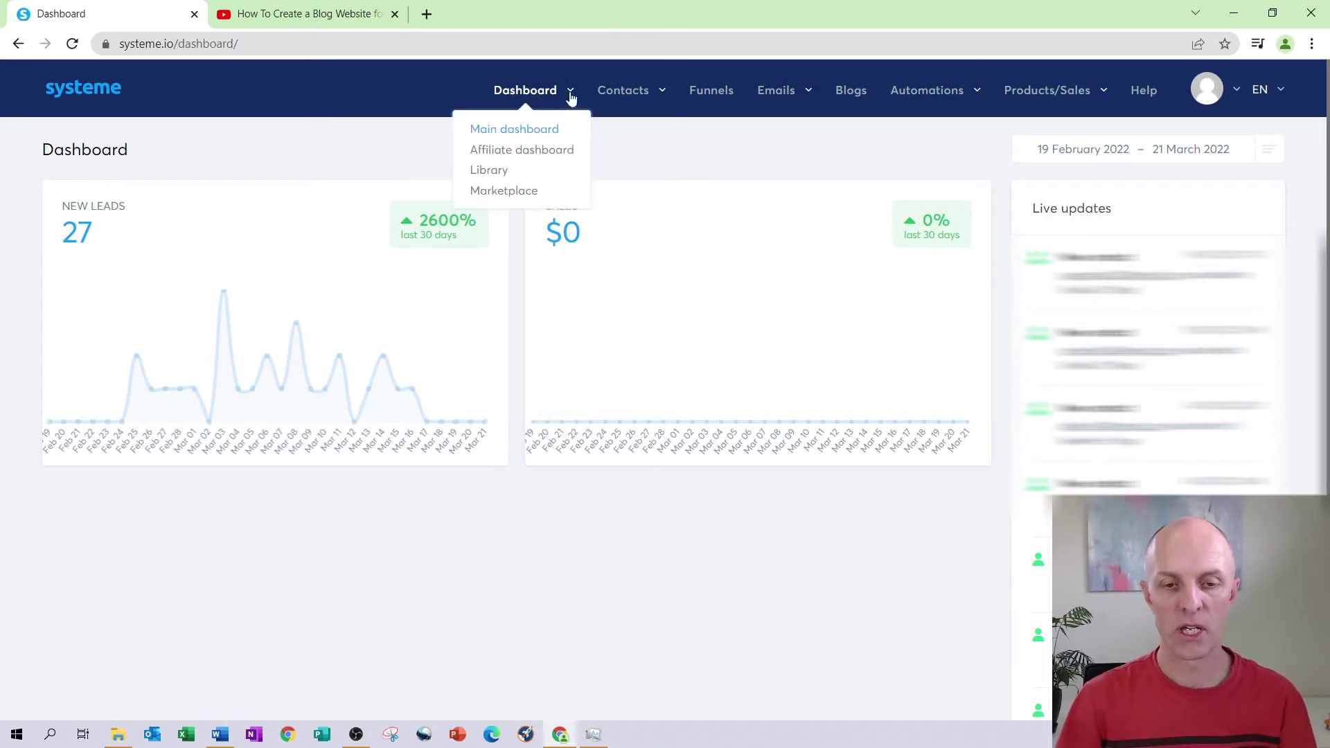
mouse_move(629, 100)
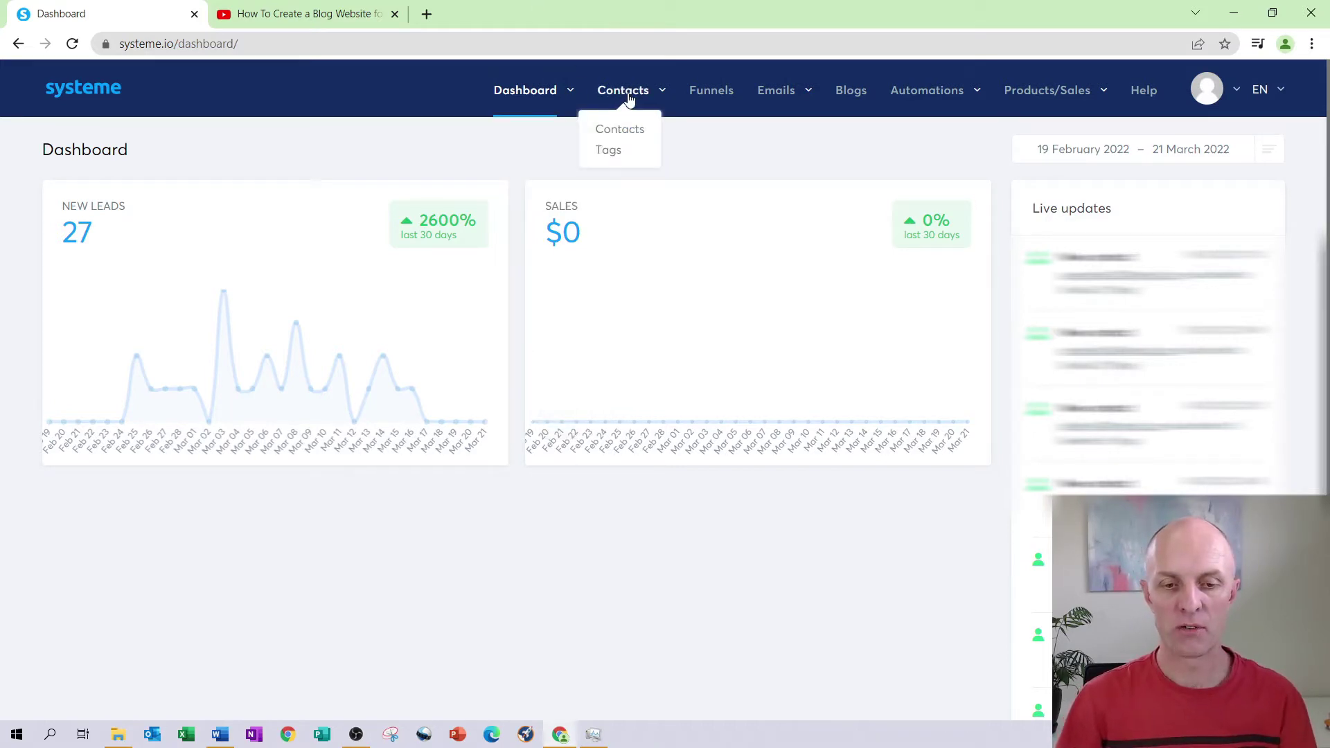
left_click(607, 154)
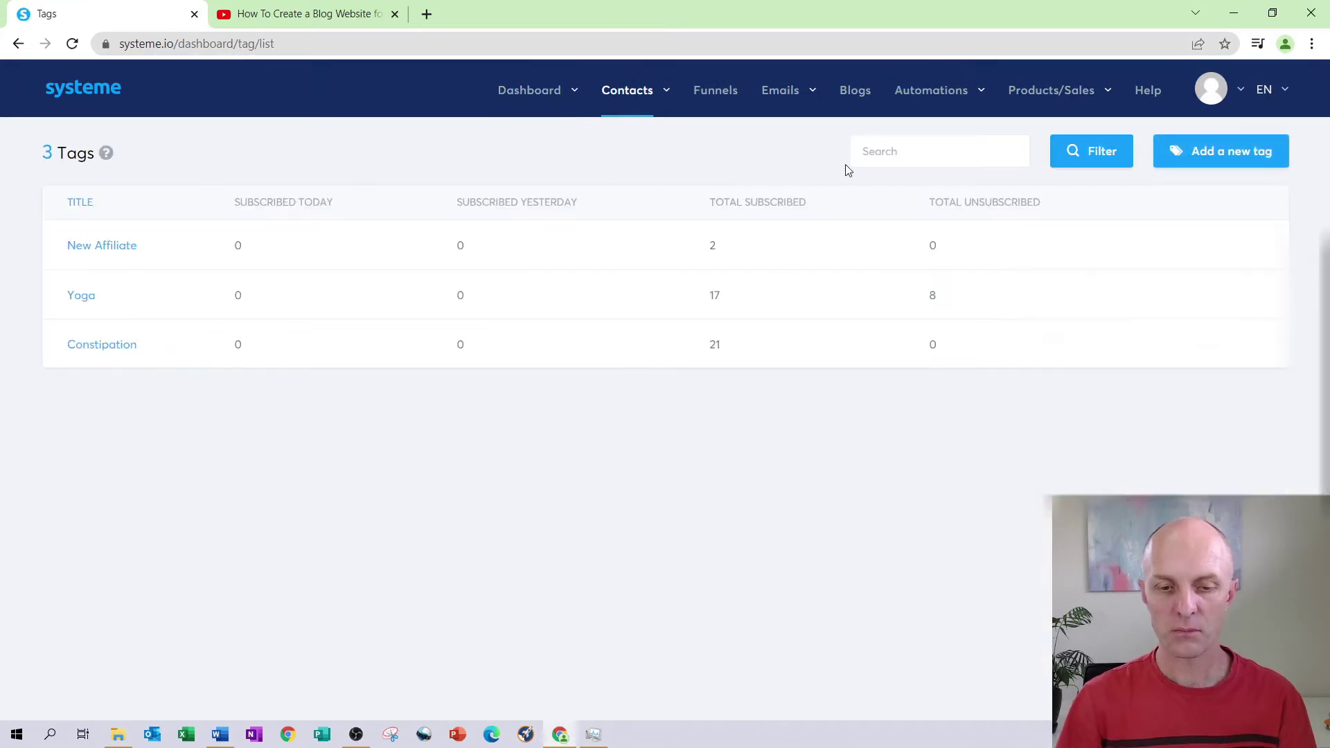
left_click(1215, 159)
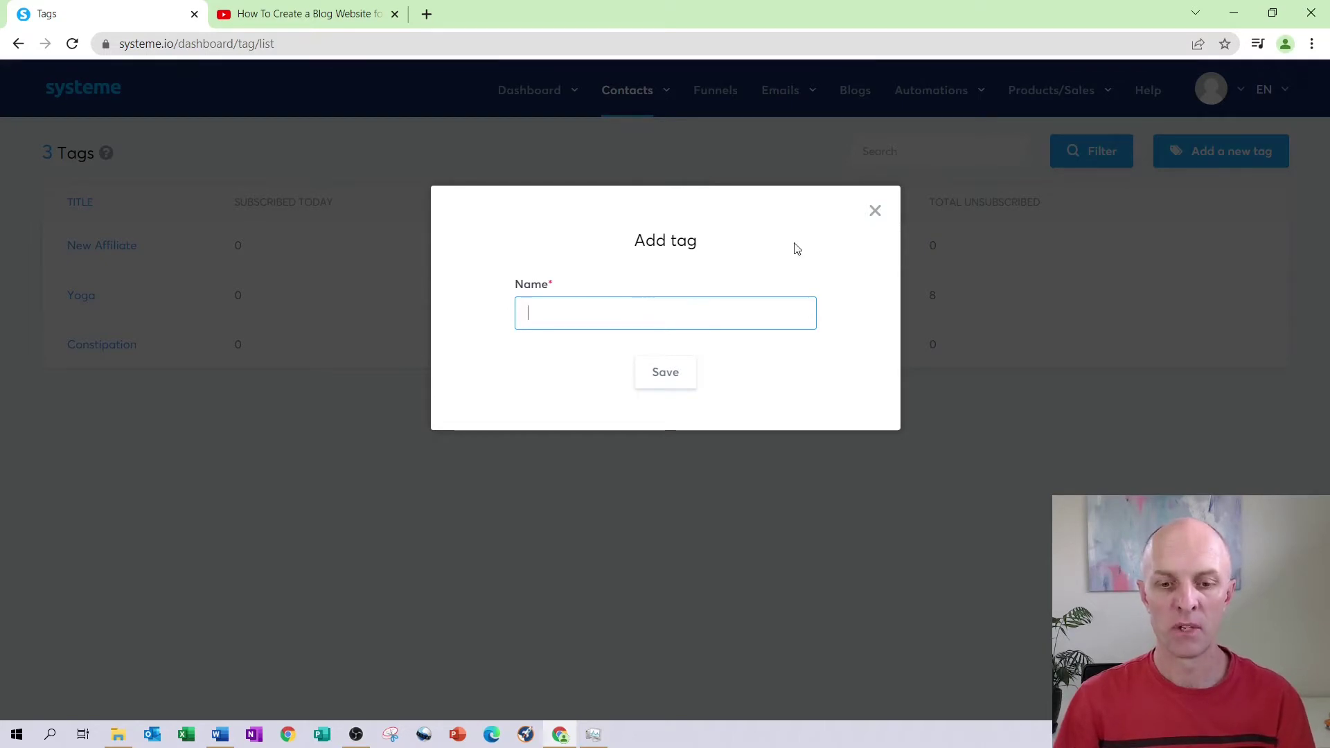
key("Escape")
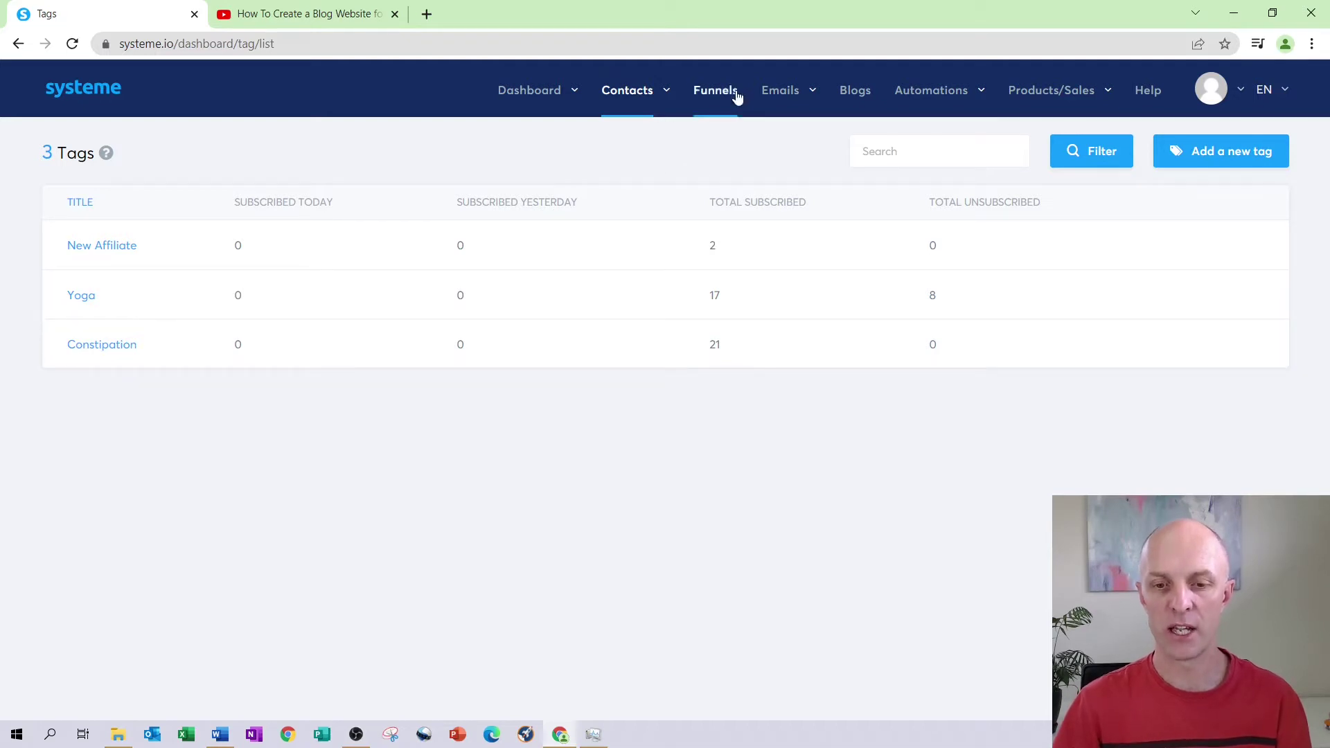
Step: Start a new automation rule and give it the Blog form subscribed trigger
mouse_move(928, 97)
left_click(912, 131)
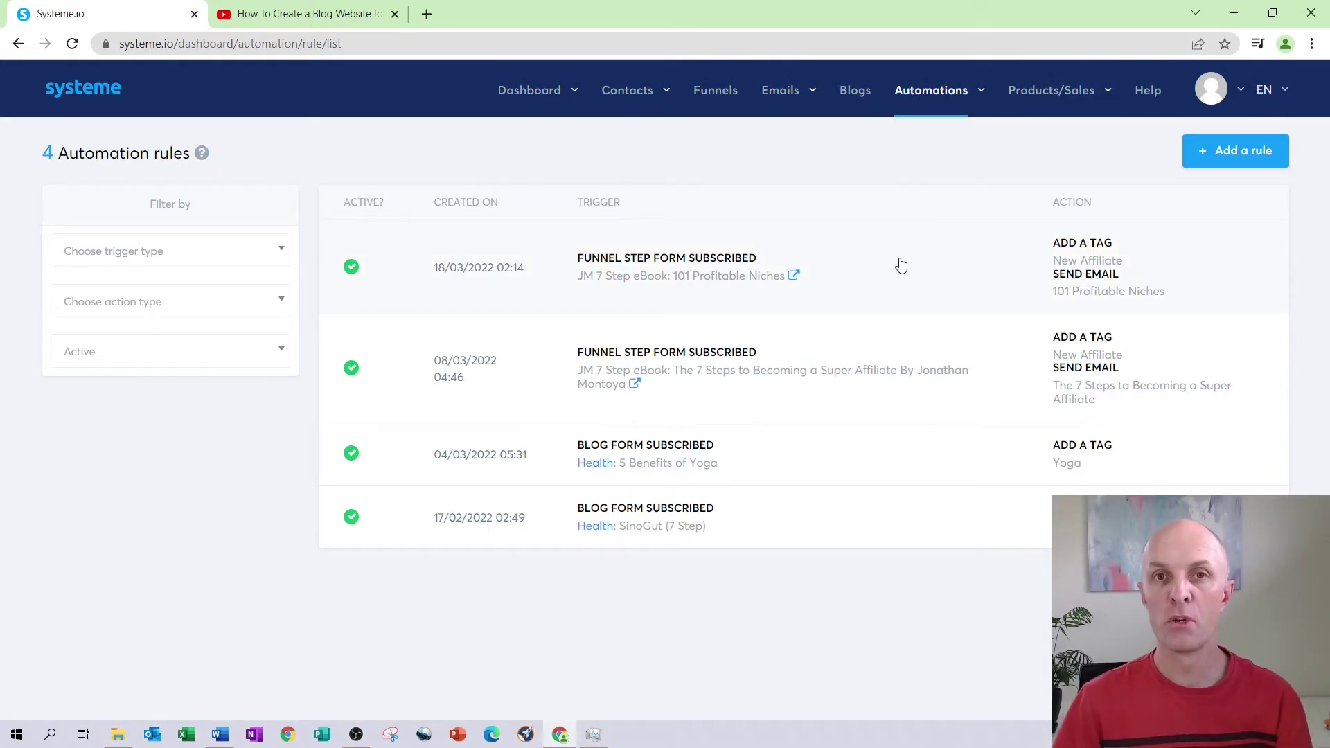
left_click(1215, 158)
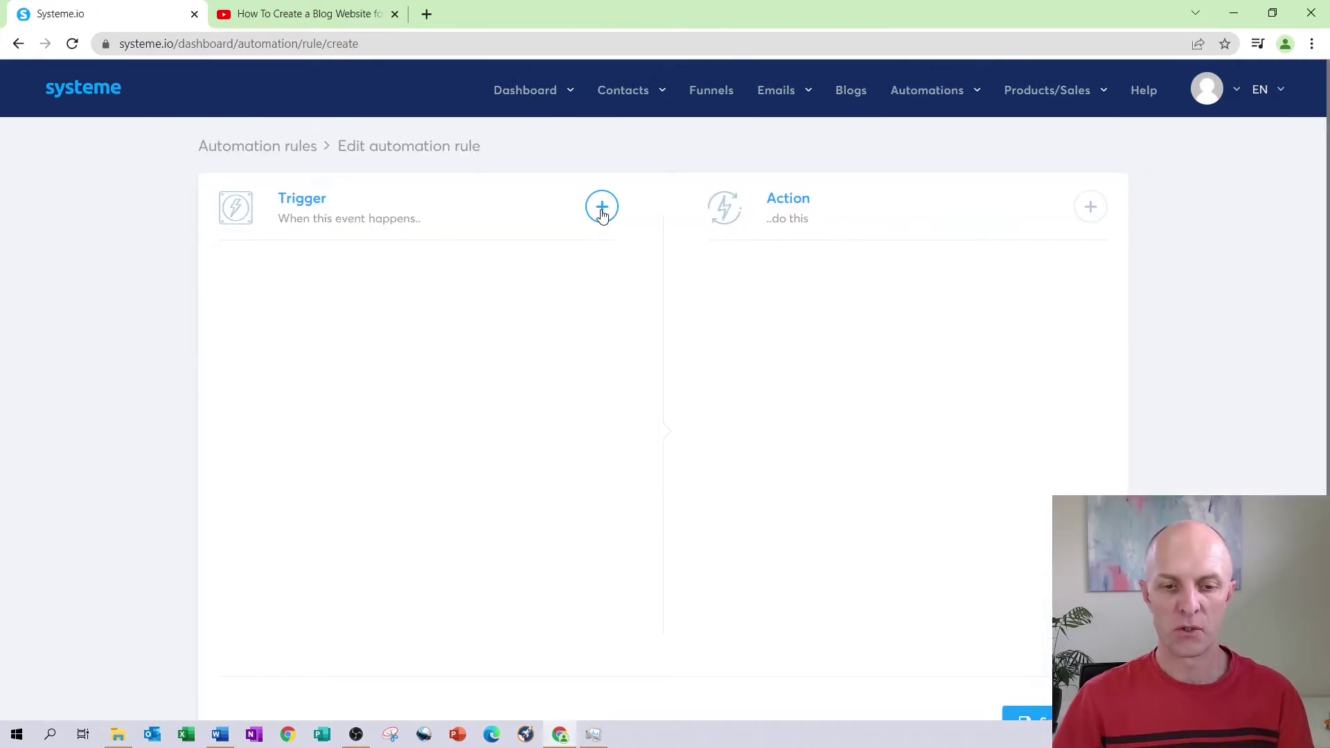
left_click(602, 207)
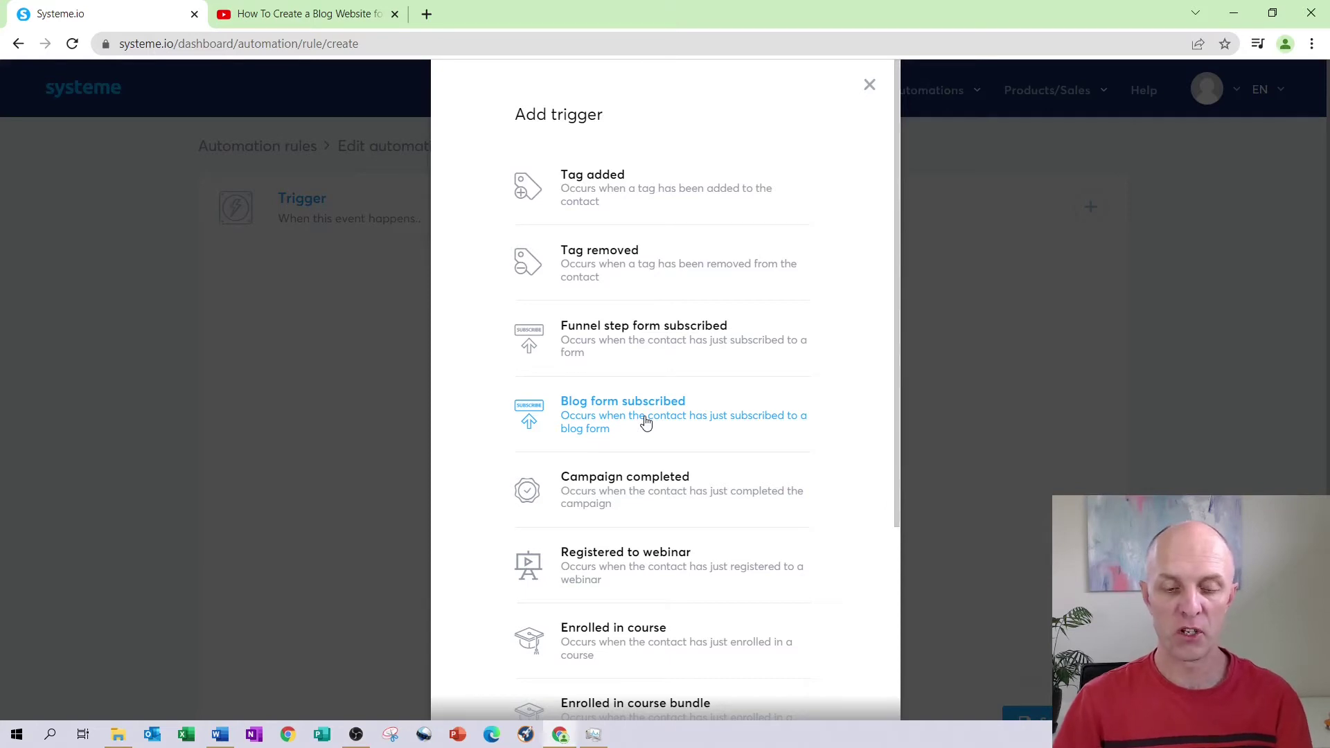
left_click(600, 411)
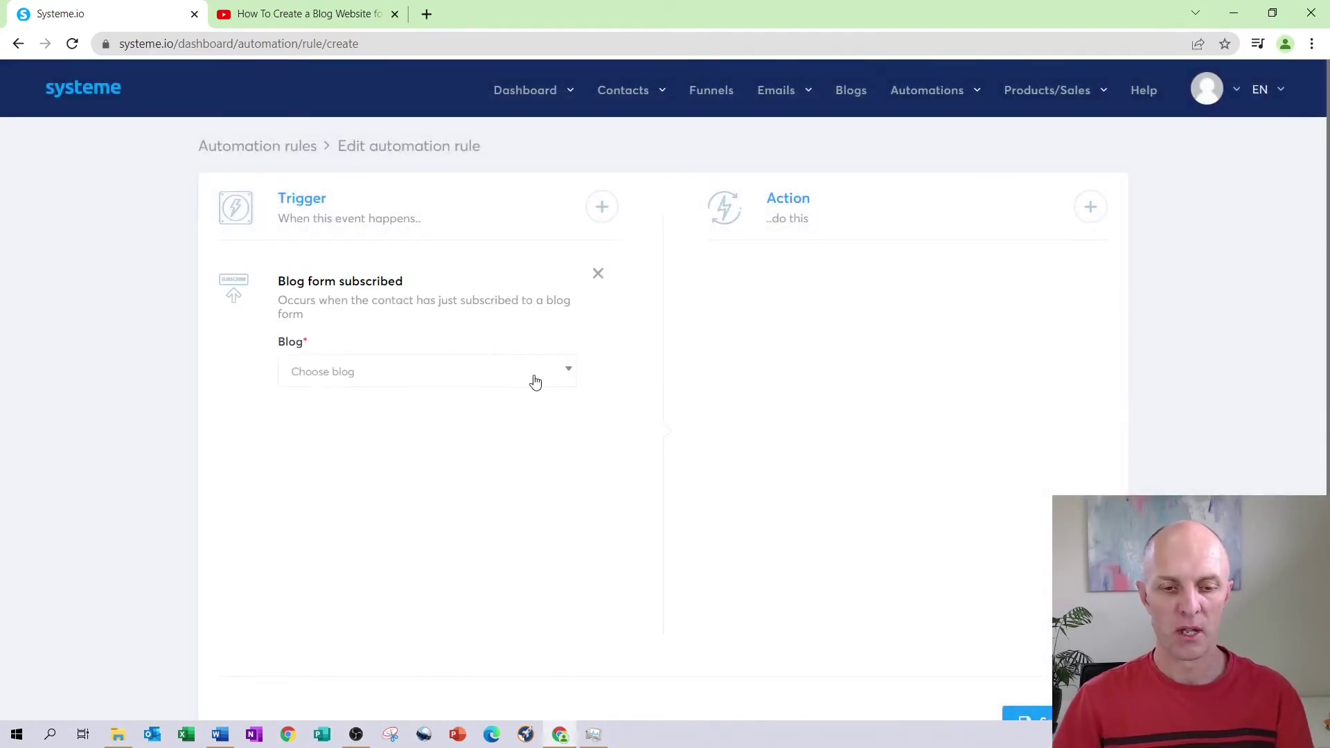
Step: Set the trigger's blog to Affiliates Success Lab, its blog entity to Blog page and its page to Home
left_click(568, 370)
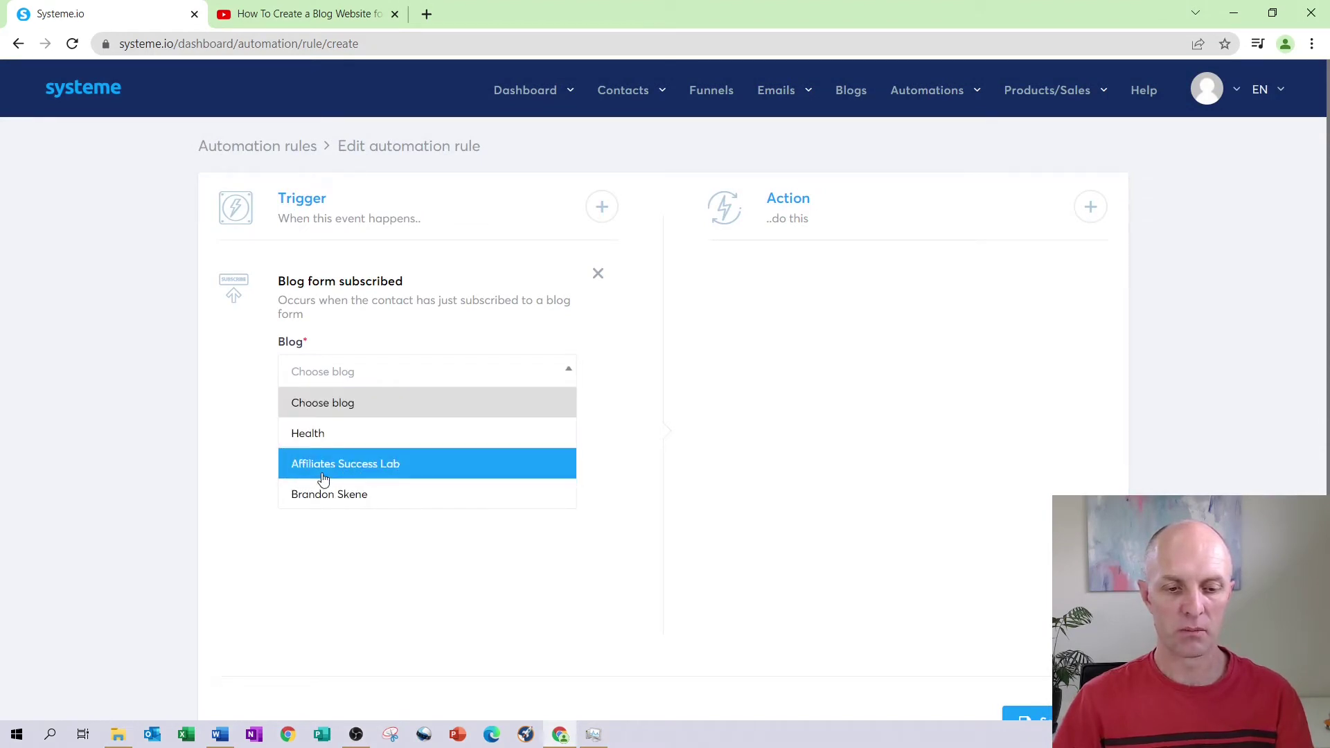
left_click(415, 463)
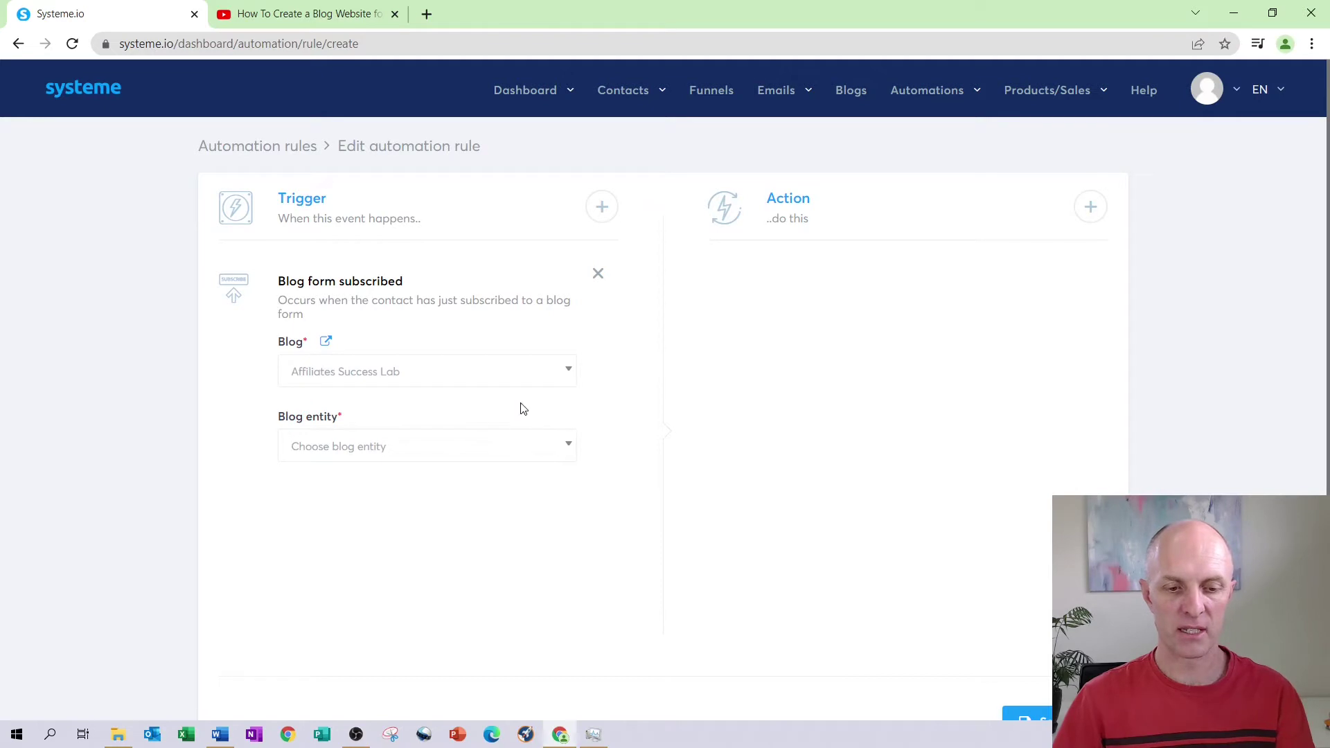
left_click(570, 448)
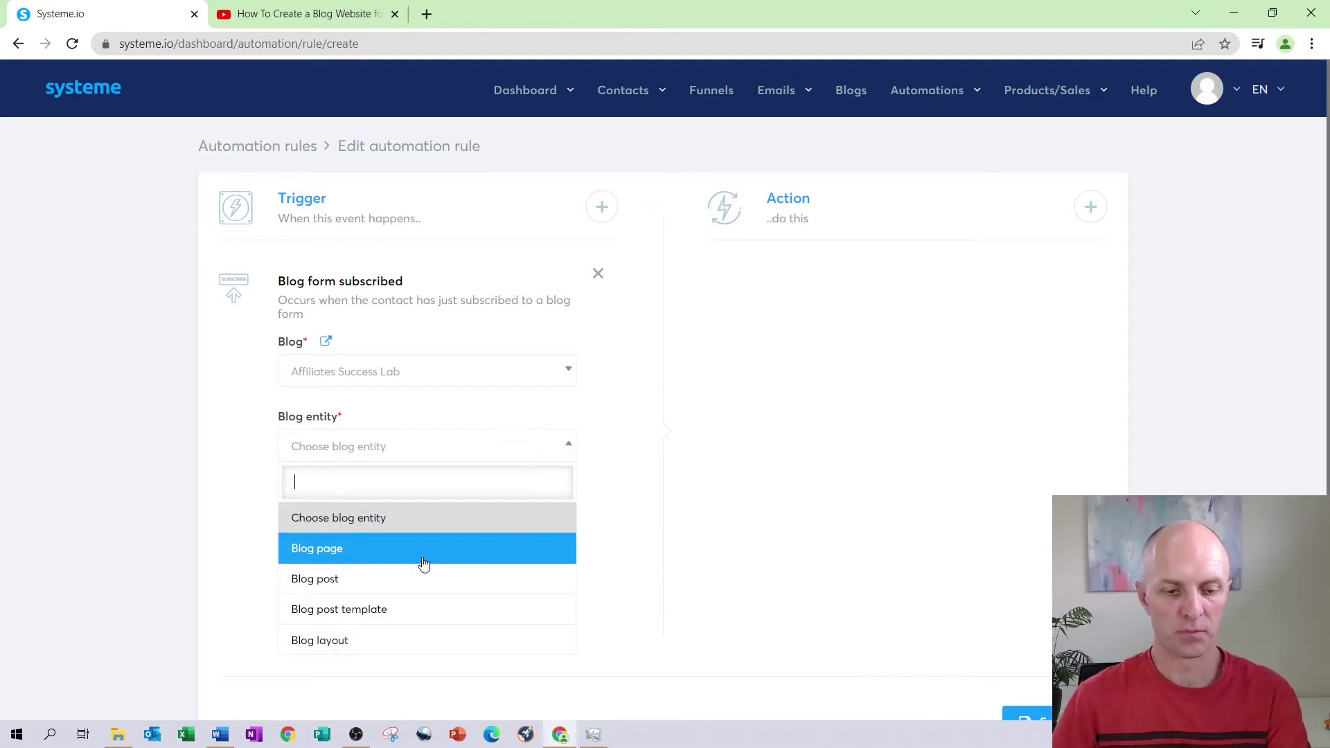
left_click(365, 556)
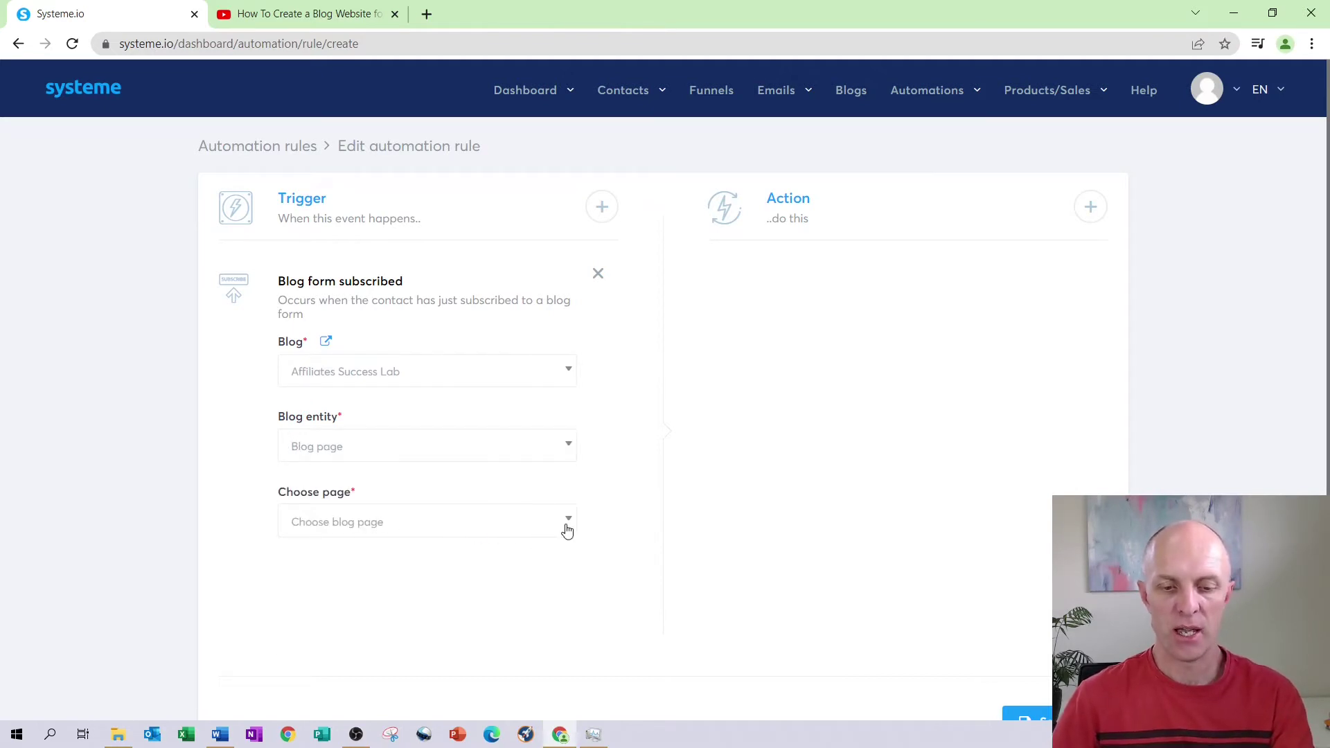
left_click(569, 524)
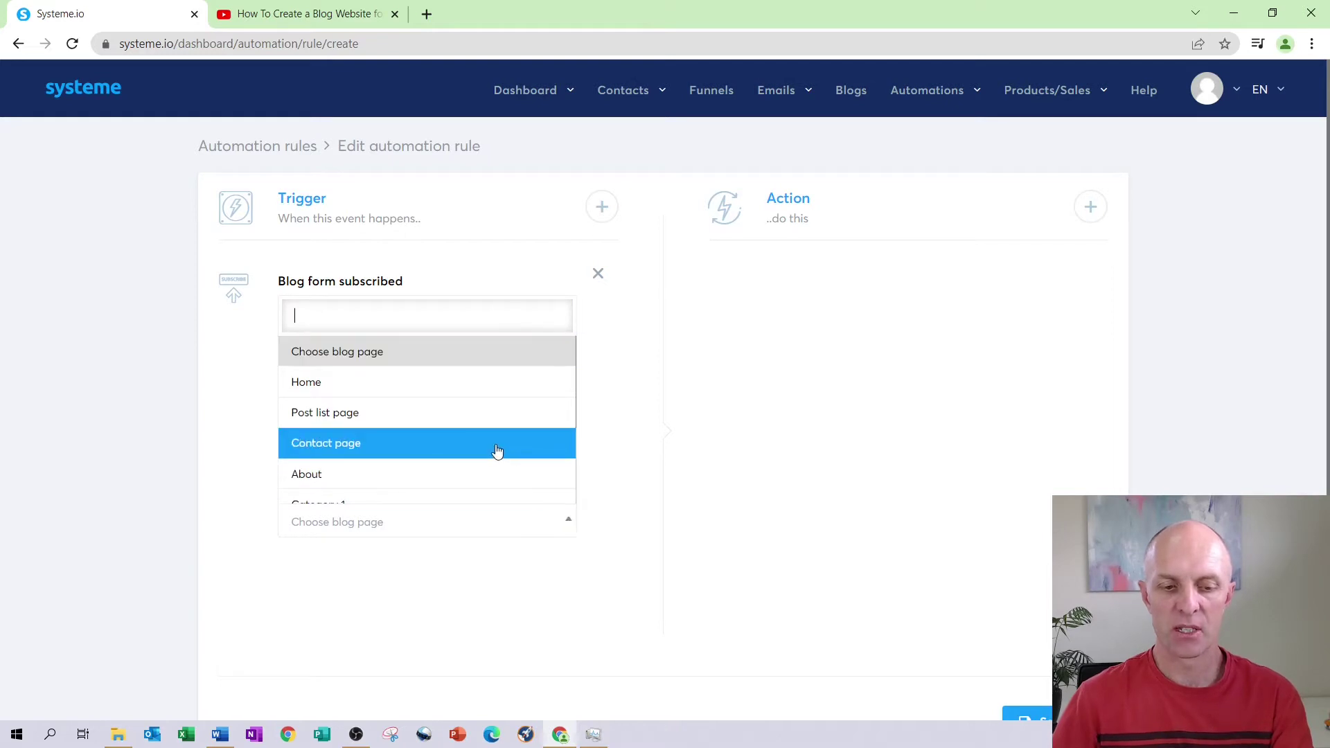
left_click(313, 391)
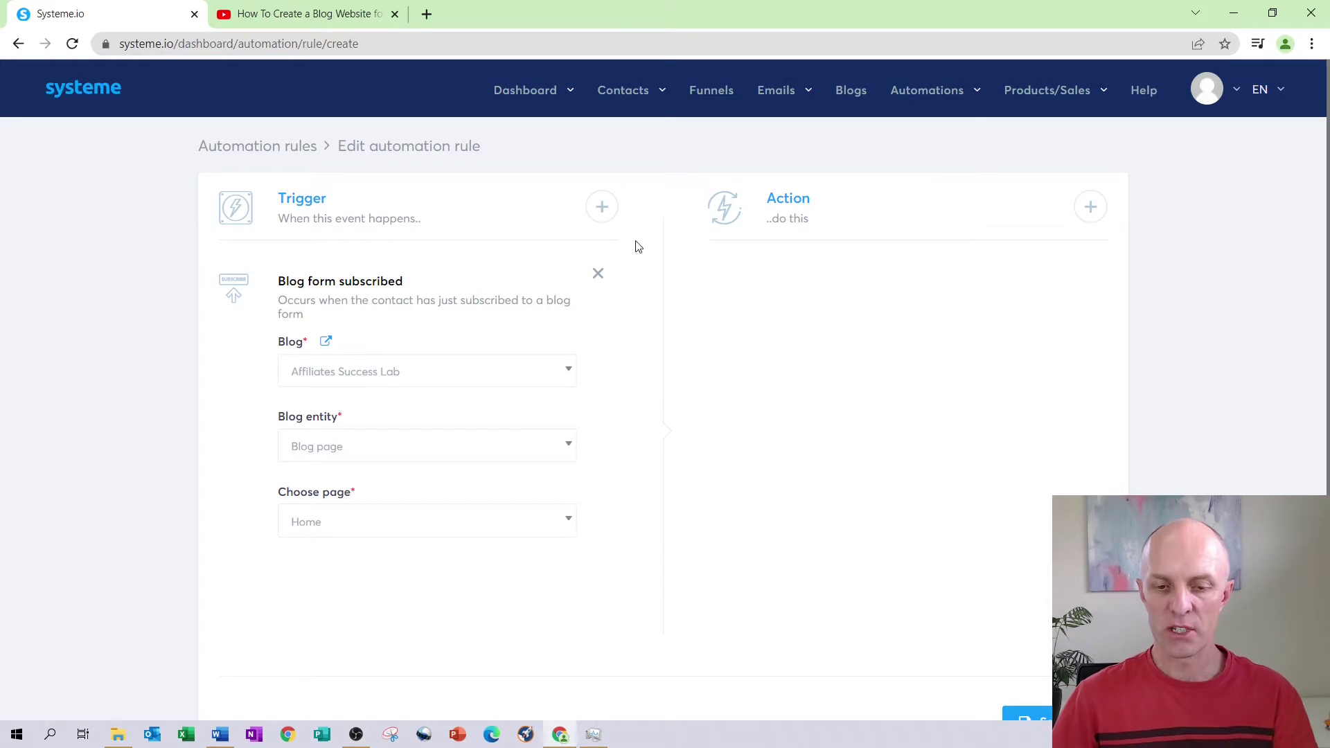
Step: Add an Add a tag action with the New Affiliate tag to the automation rule and save it
left_click(1090, 208)
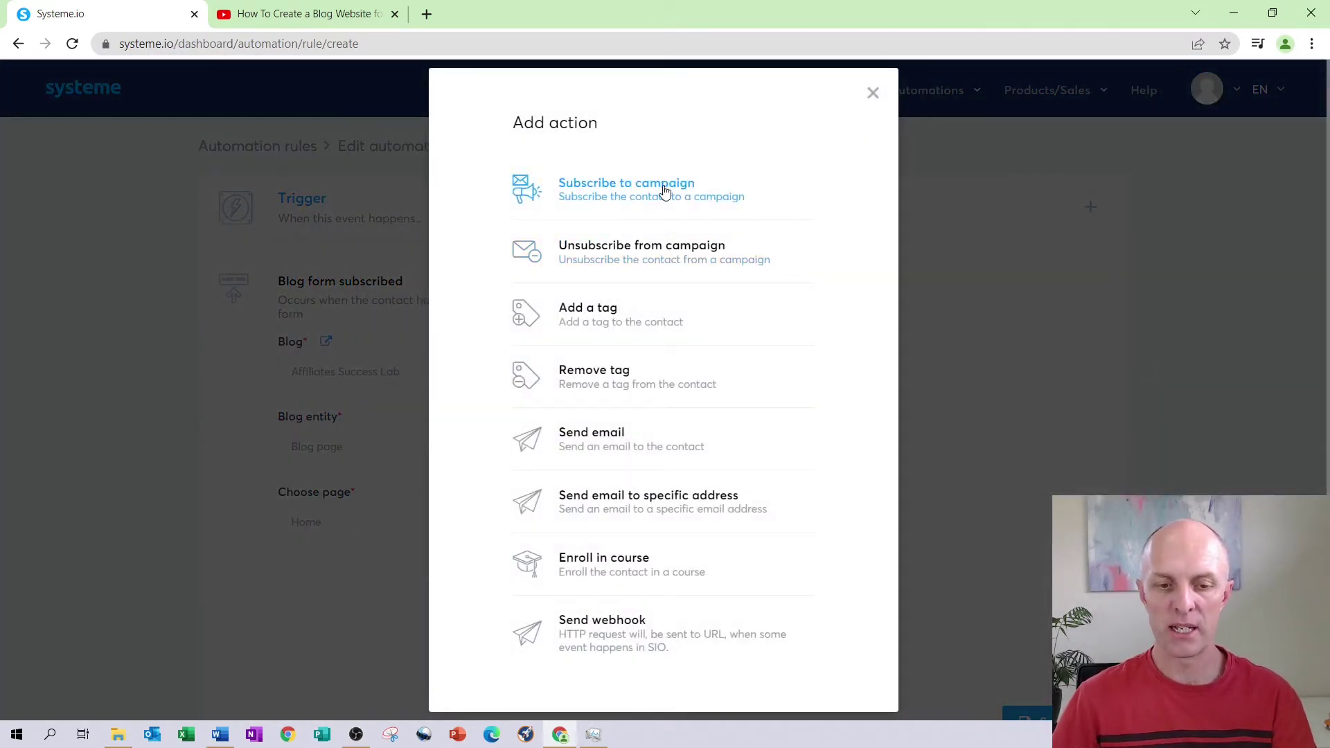
left_click(594, 318)
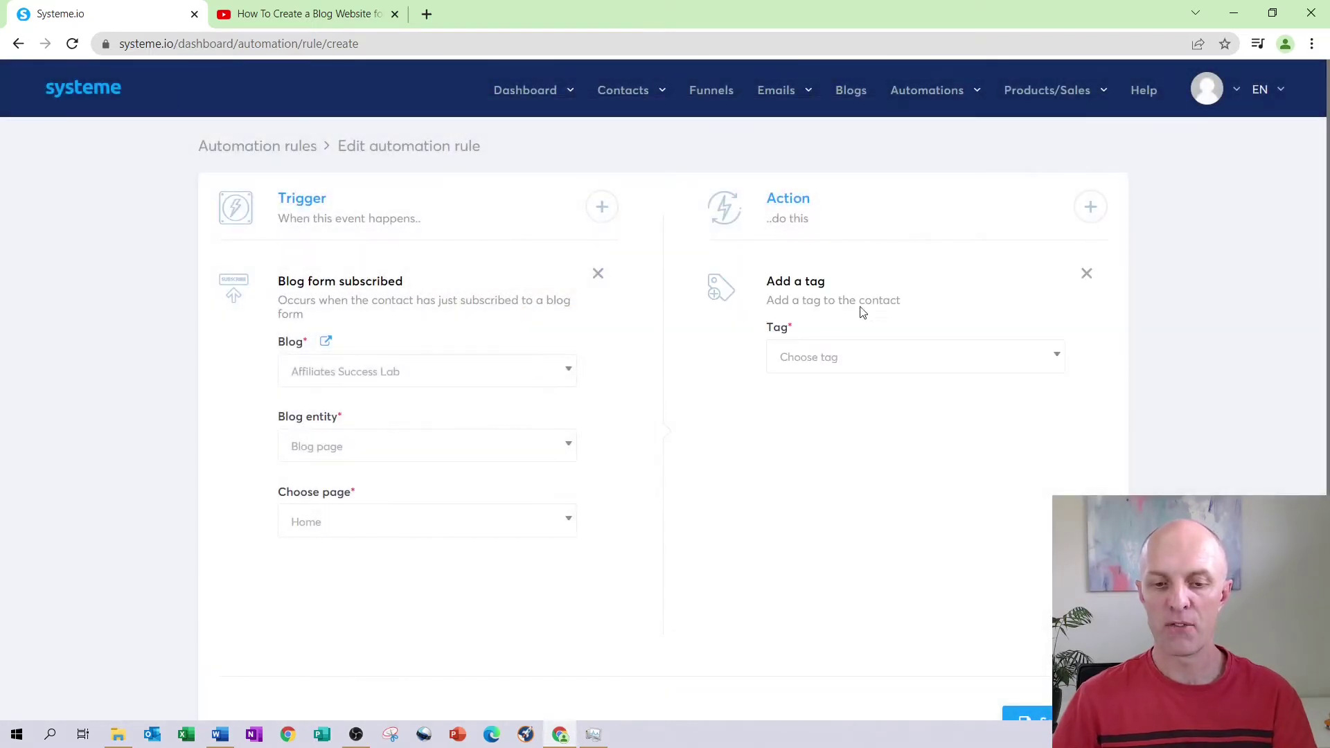
left_click(1049, 357)
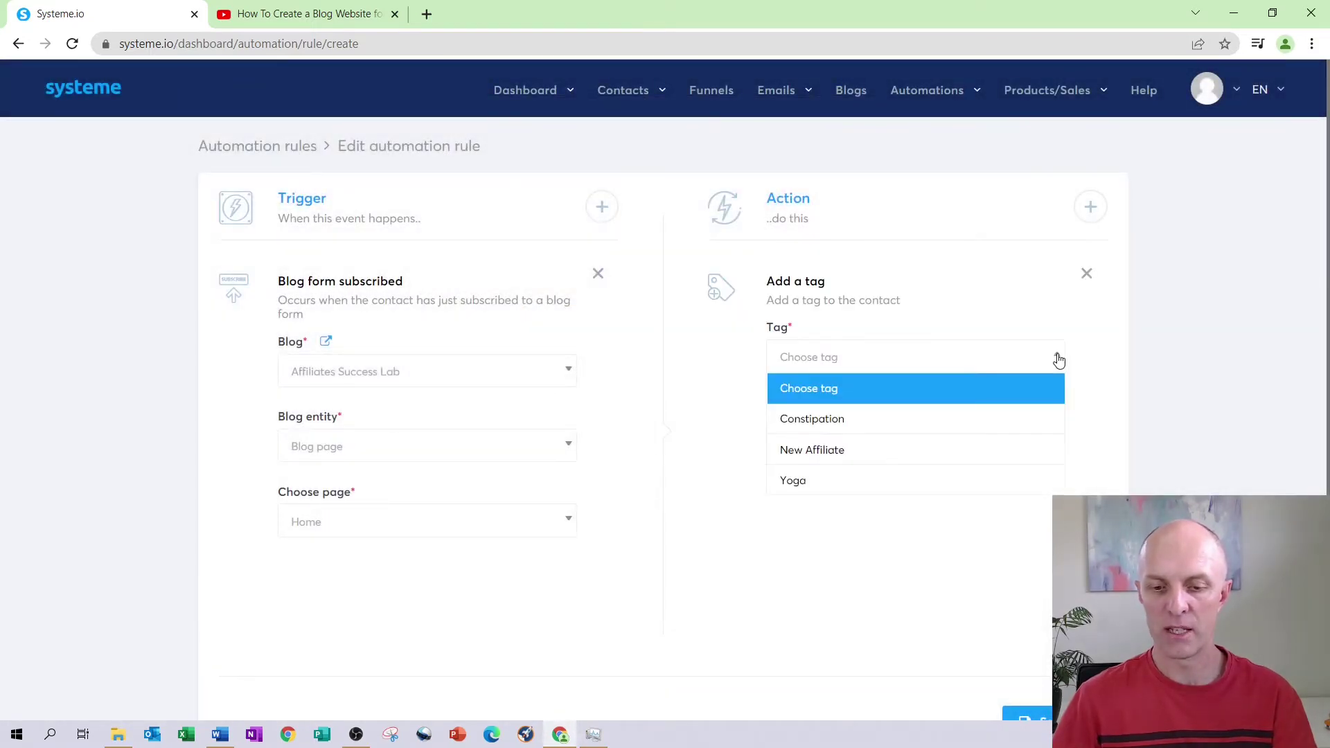
left_click(834, 460)
scroll(991, 564, "down", 2)
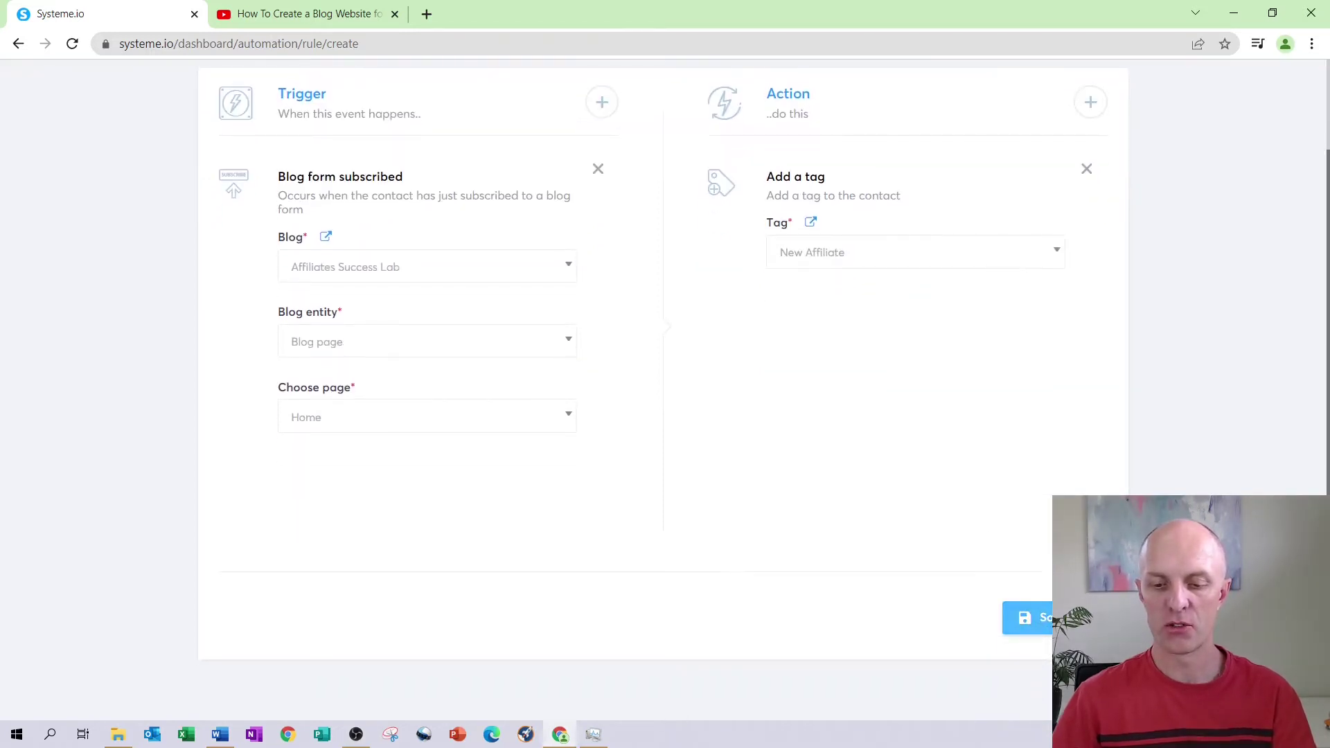
left_click(1026, 617)
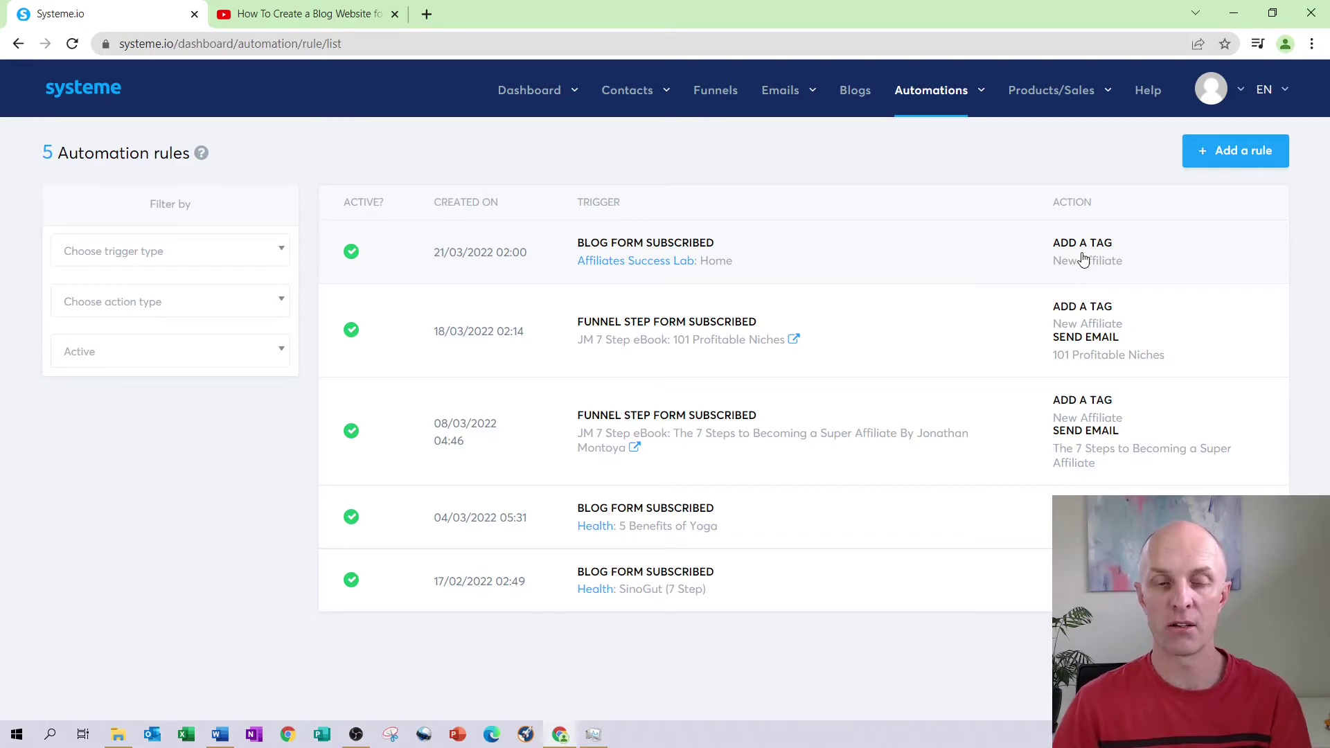
Step: Create an email campaign named "New Affiliate" with the description "When a new affiliate signs up to our newsletter"
mouse_move(653, 94)
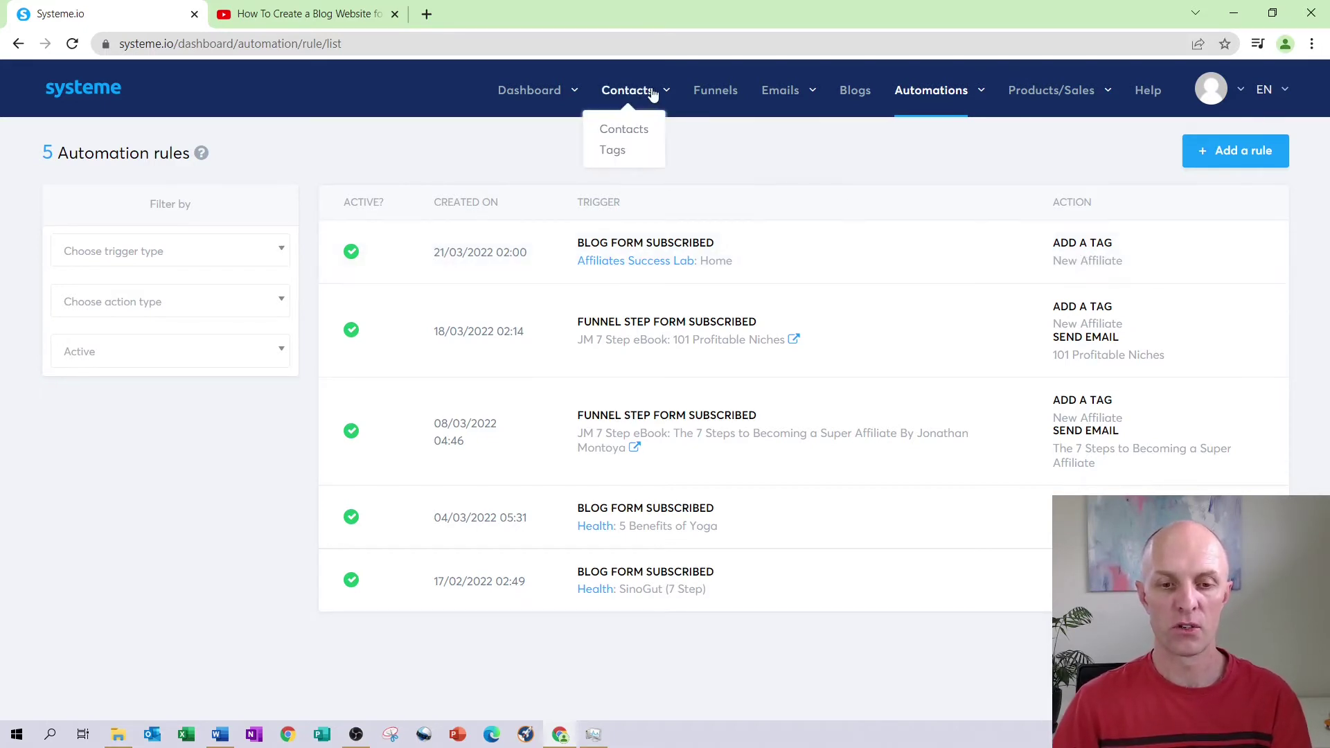
mouse_move(786, 95)
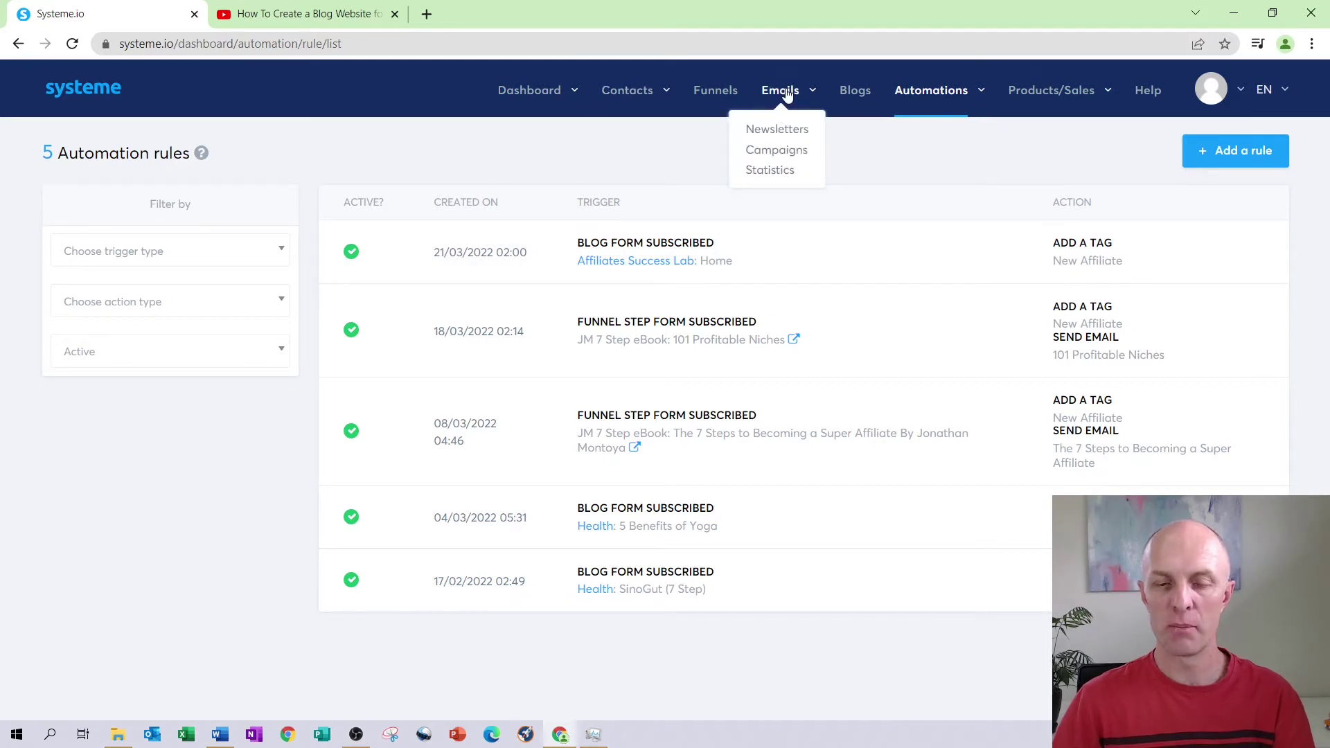
left_click(777, 153)
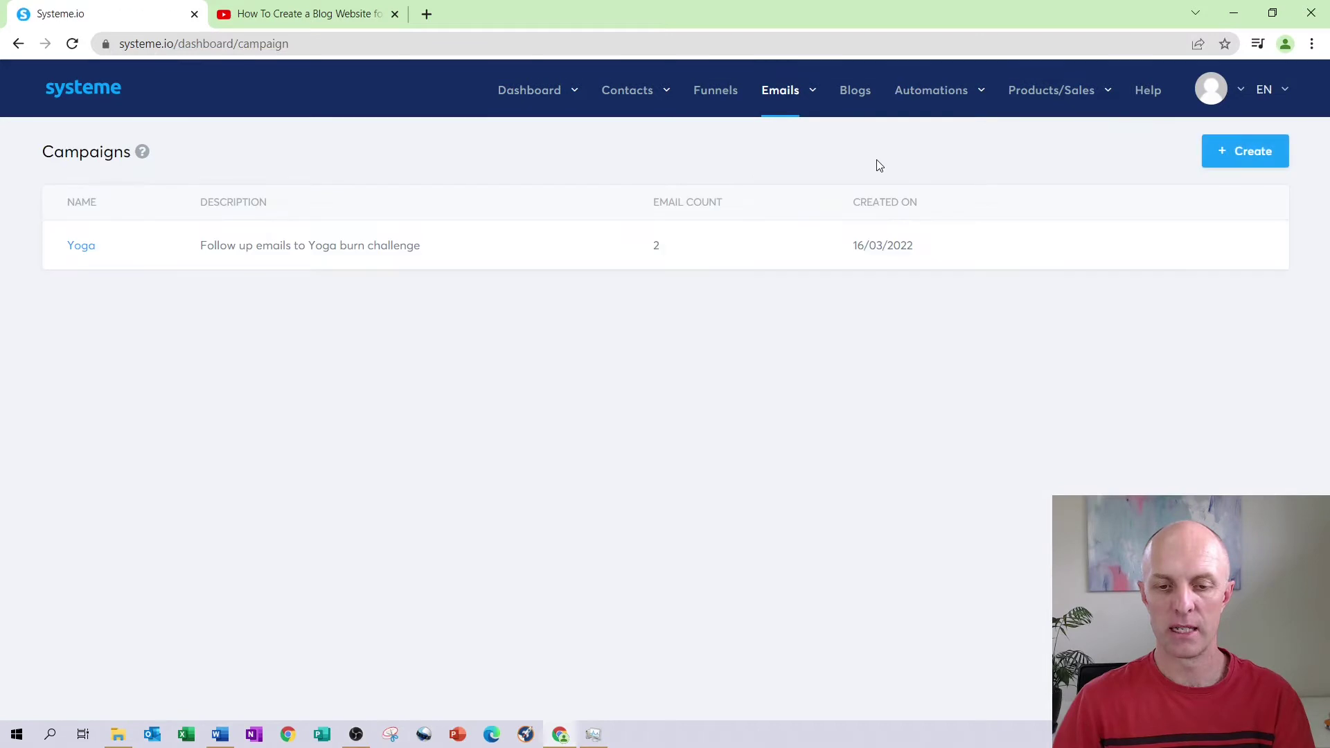
left_click(1245, 158)
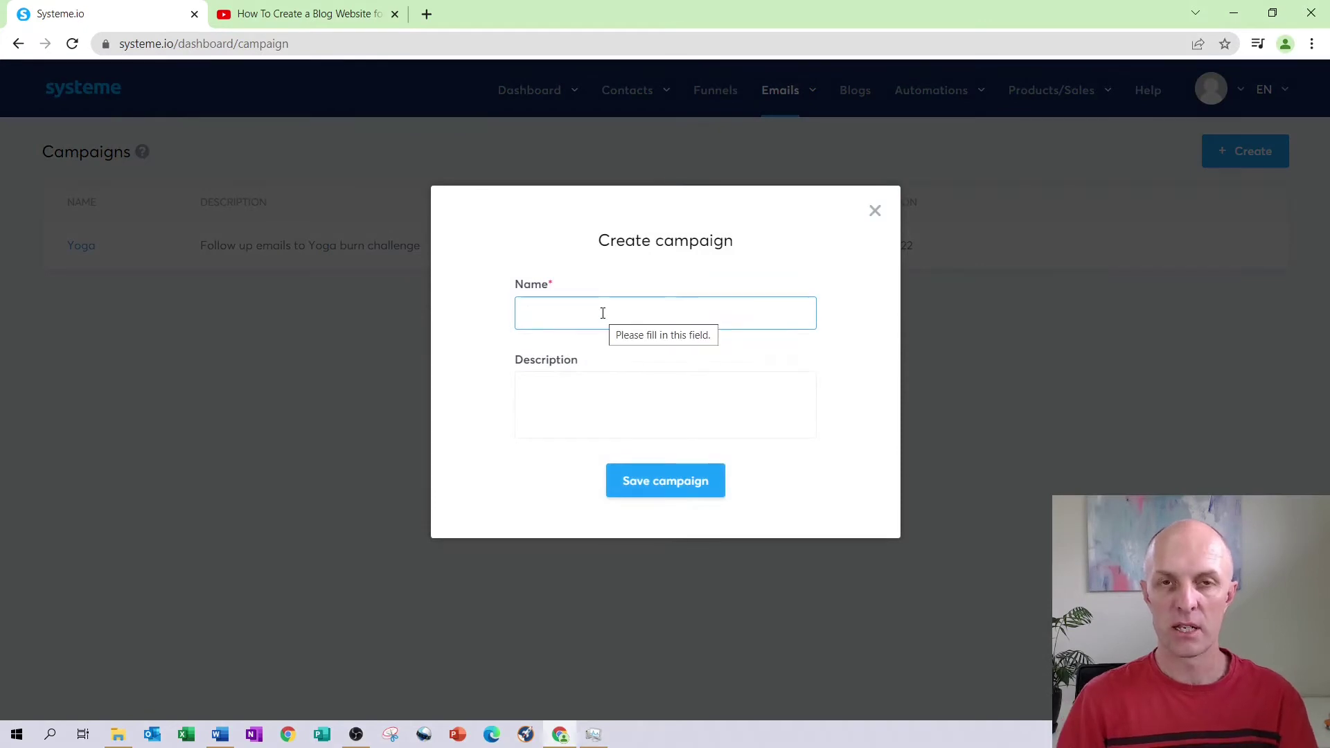
type("New Affiliate")
left_click(581, 392)
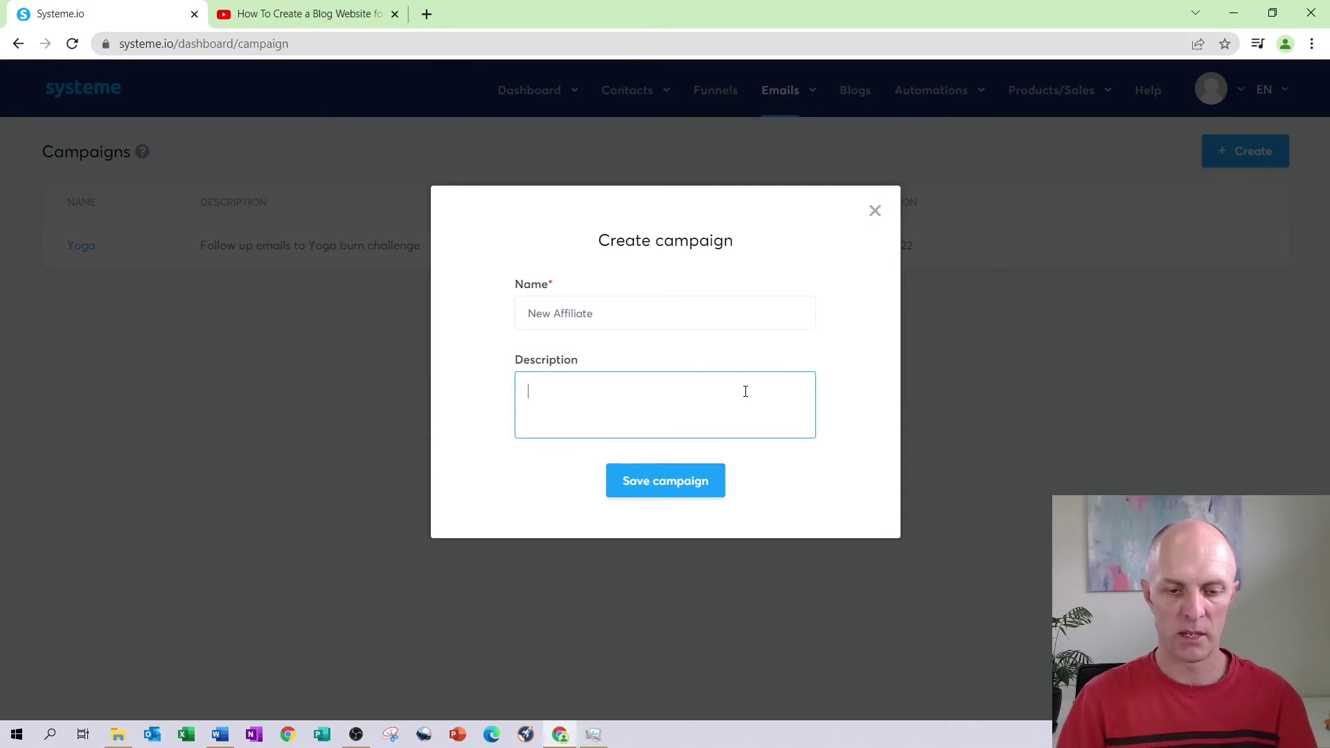
type("When a new affiliate signs up to our newsletter")
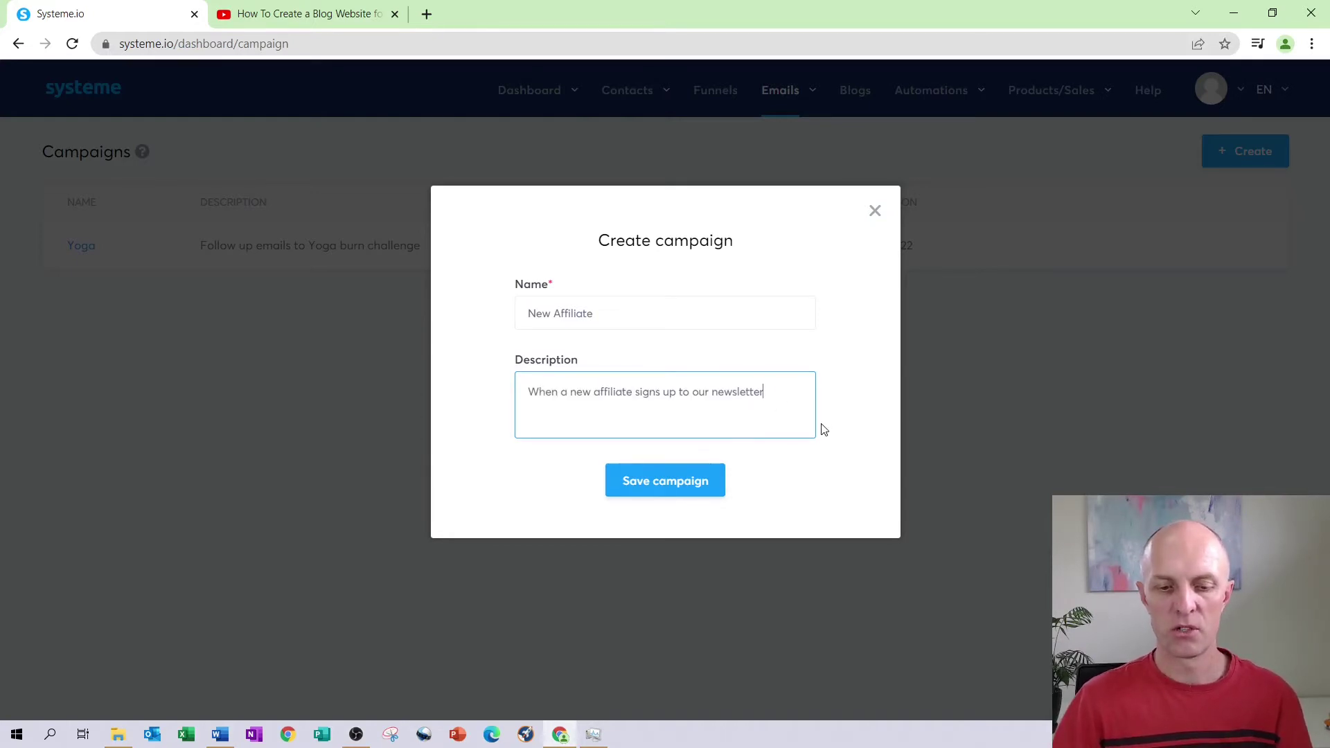
left_click(670, 488)
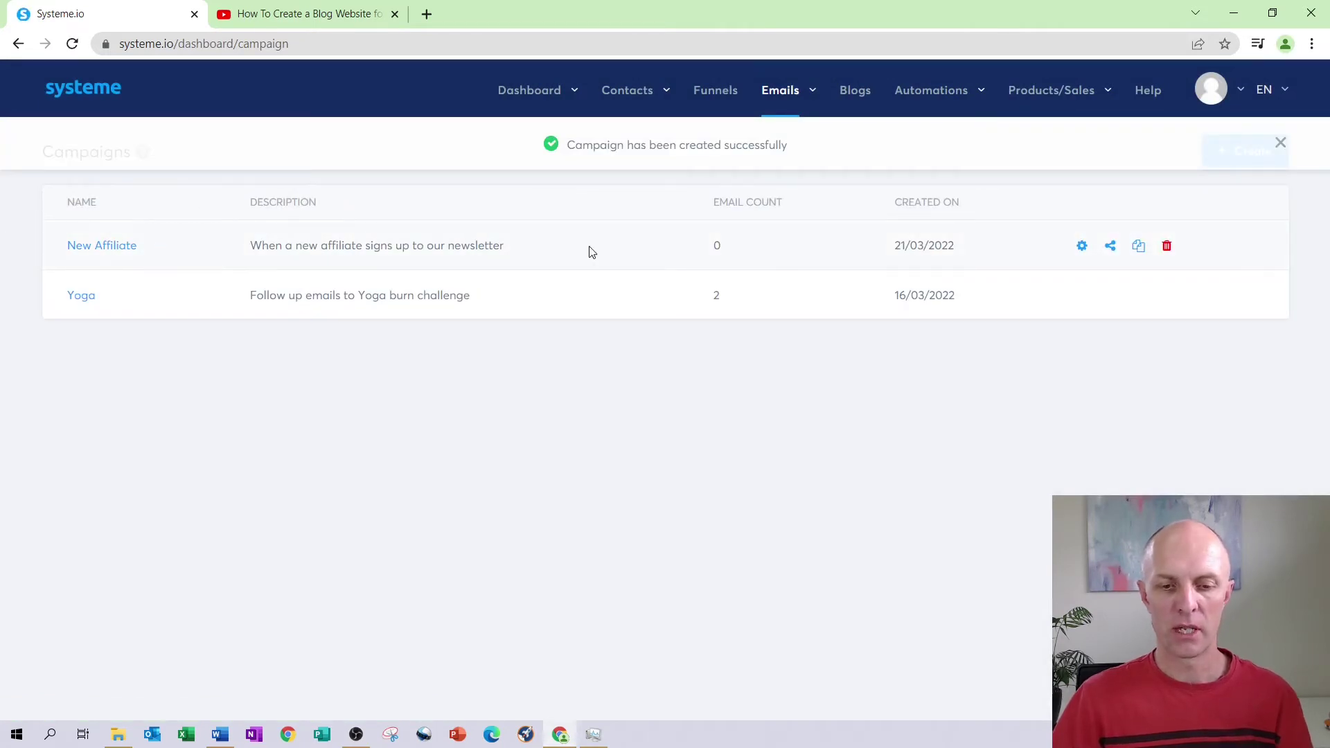
Step: Create an email in the New Affiliate campaign with the subject "Ready, Set, Go", using the Classic editor
left_click(97, 253)
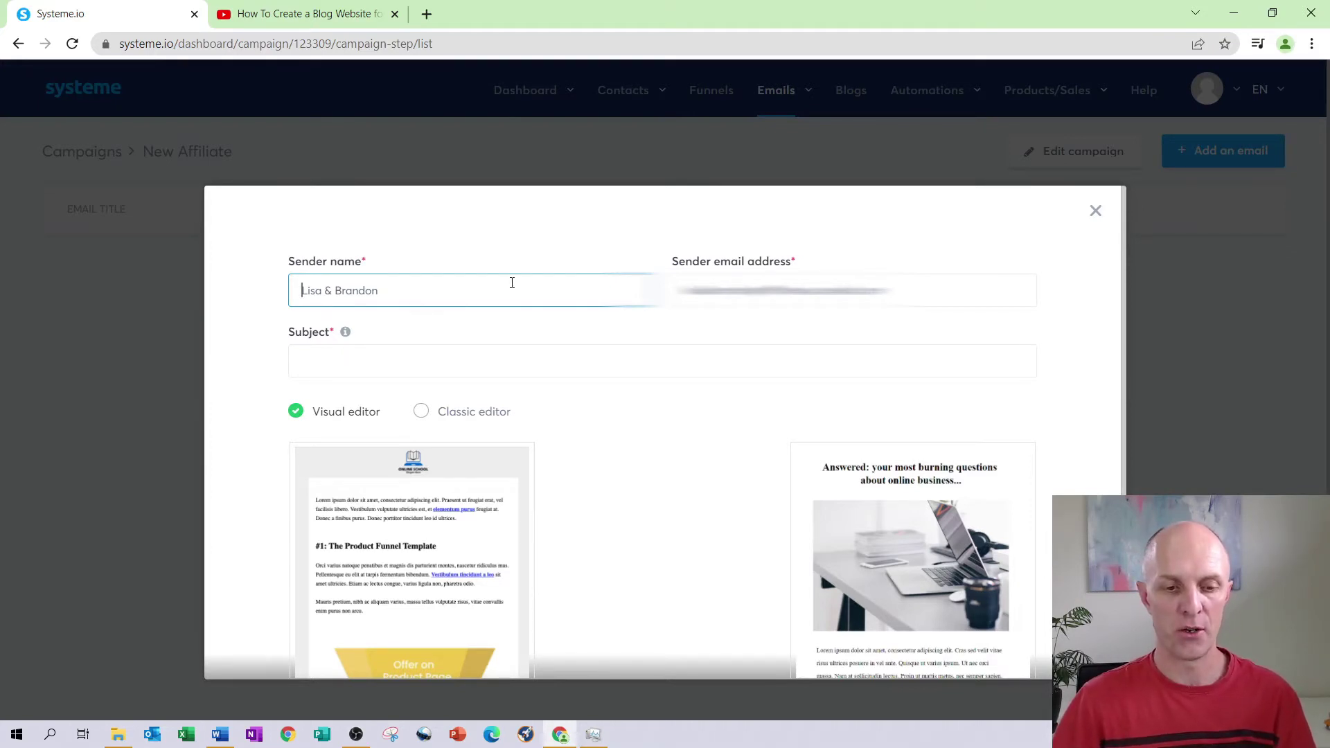
left_click(405, 367)
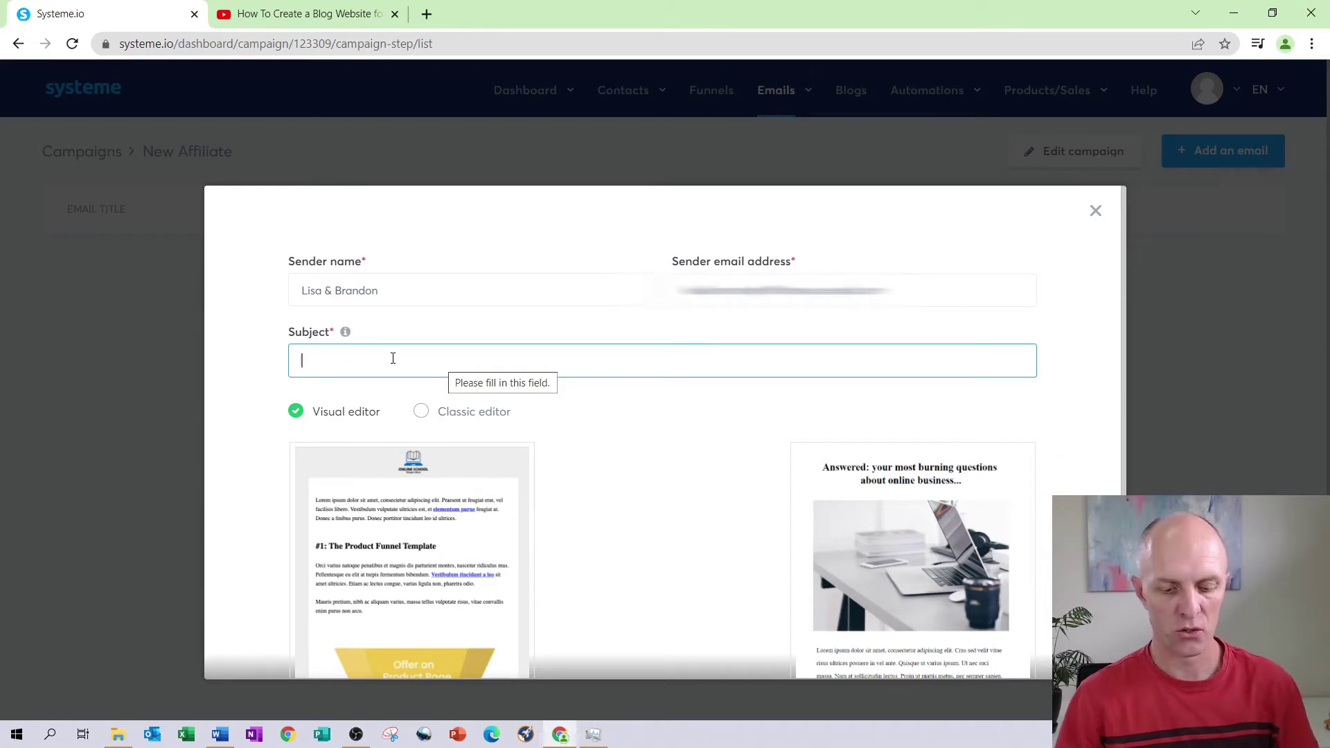
type("Ready, Set, Go")
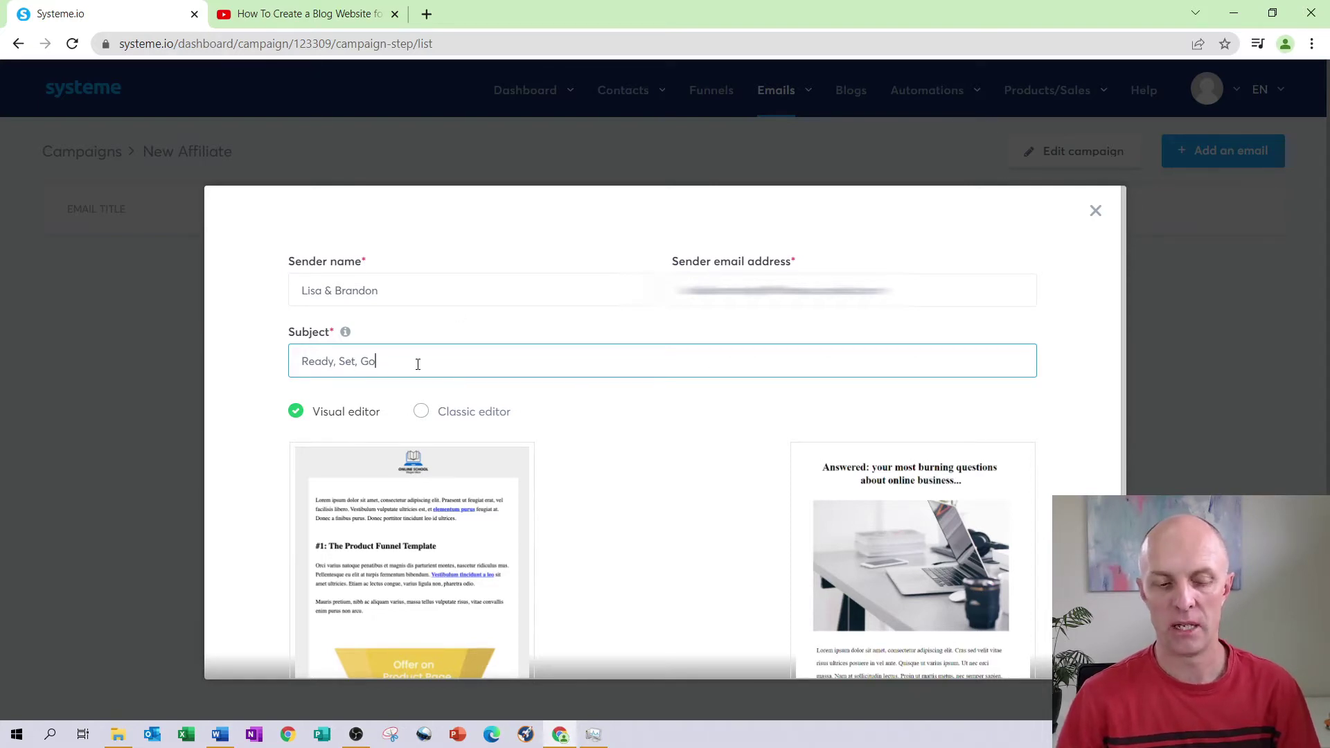
scroll(696, 298, "down", 2)
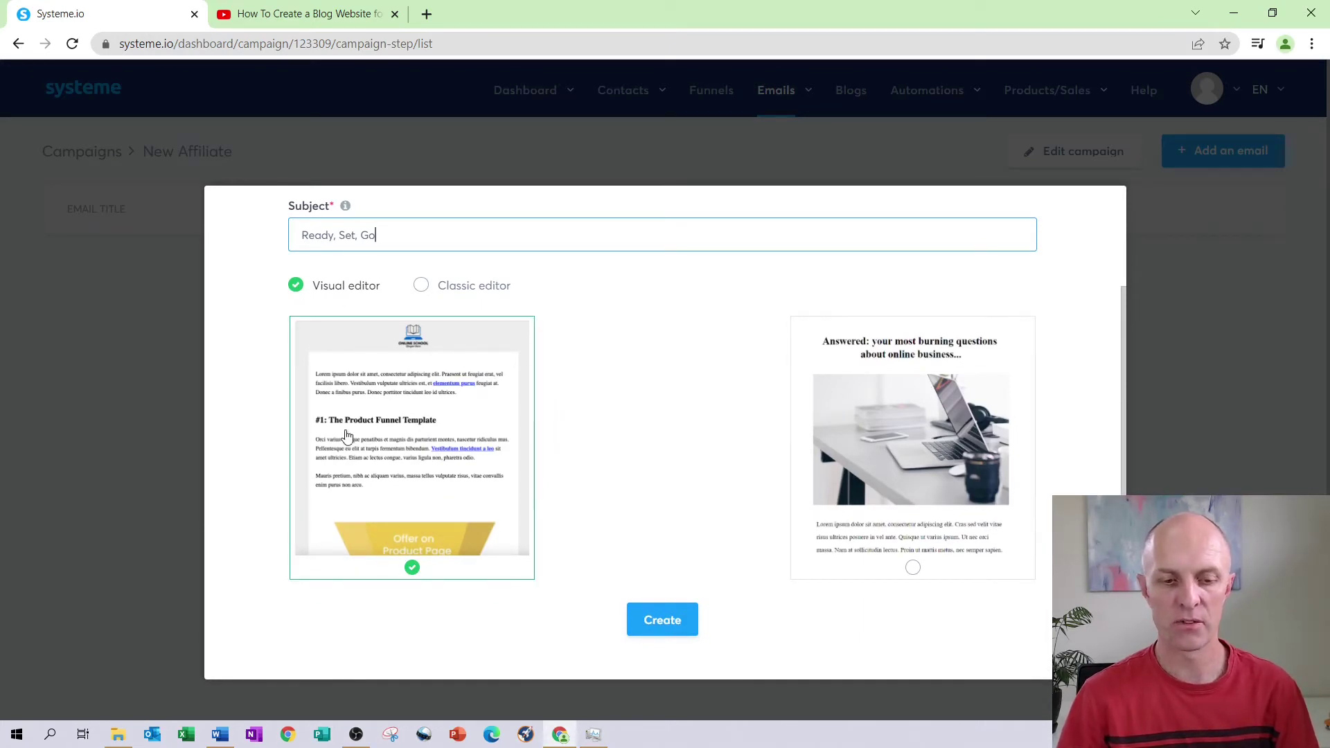
left_click(422, 285)
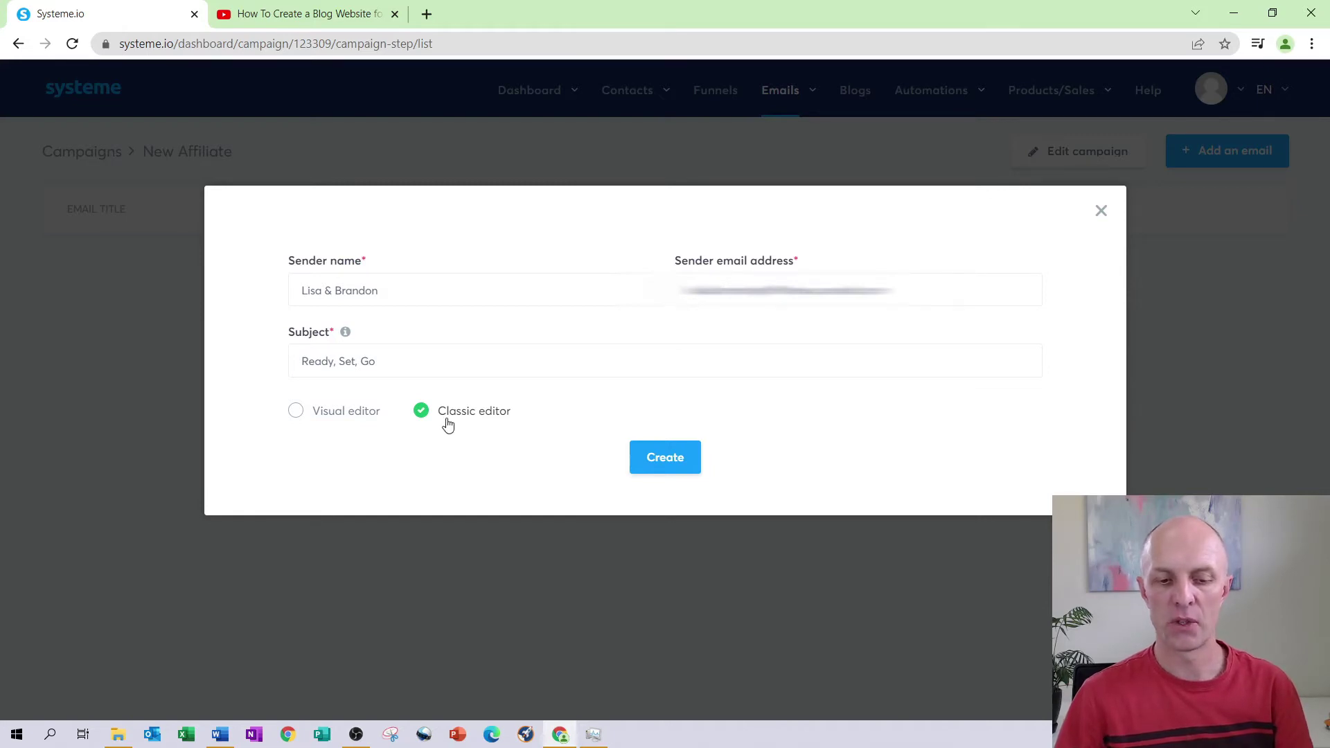
left_click(665, 457)
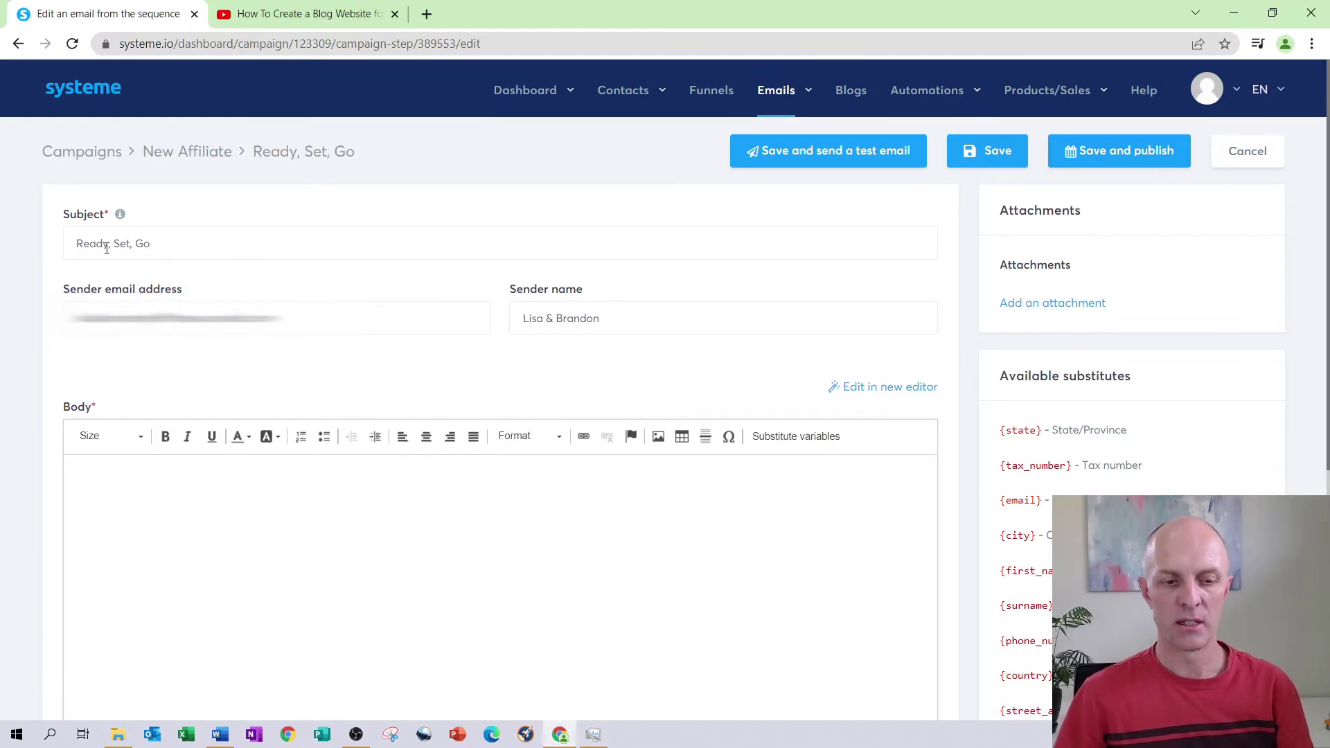
Step: Write the email body, from "Welcome to the Affiliate Marketing Success Step by Step Training!" through the Facebook community invitation to the sign-off
scroll(270, 237, "down", 1)
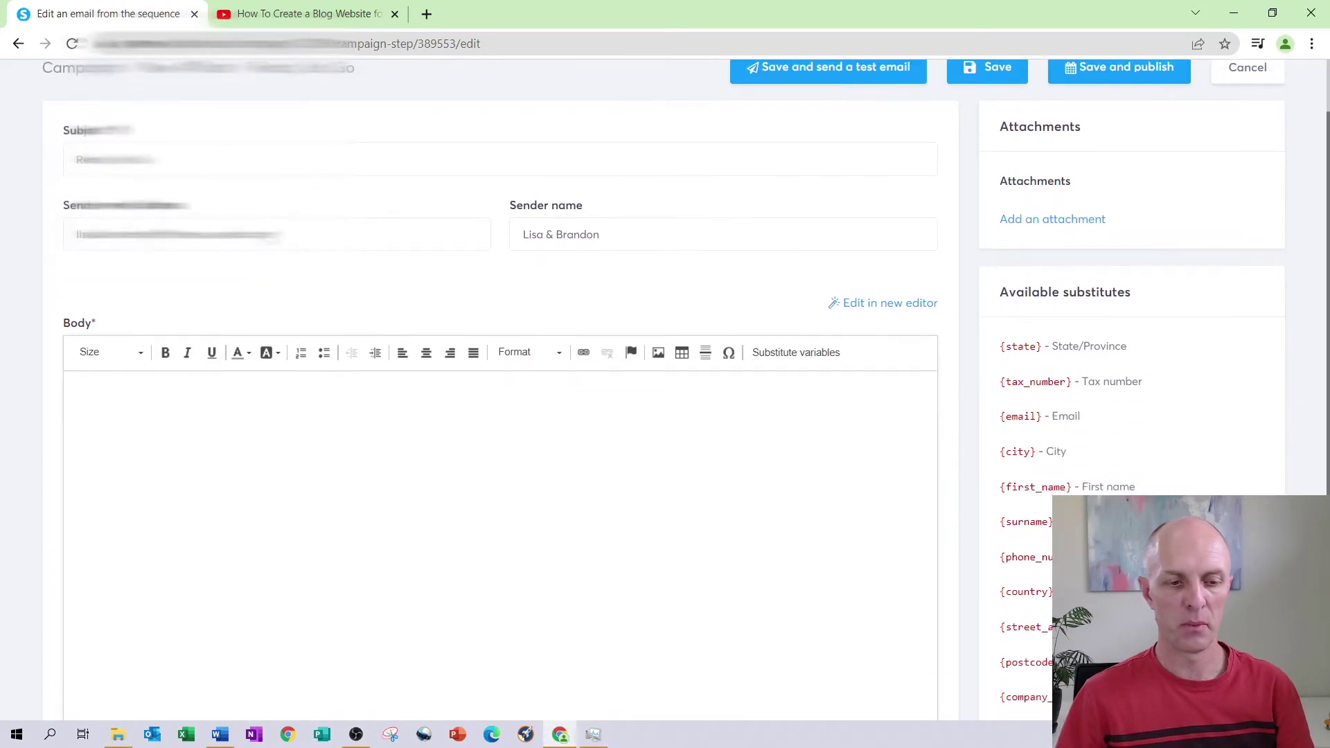
left_click_drag(602, 237, 536, 236)
left_click(634, 237)
scroll(696, 247, "down", 2)
left_click(295, 260)
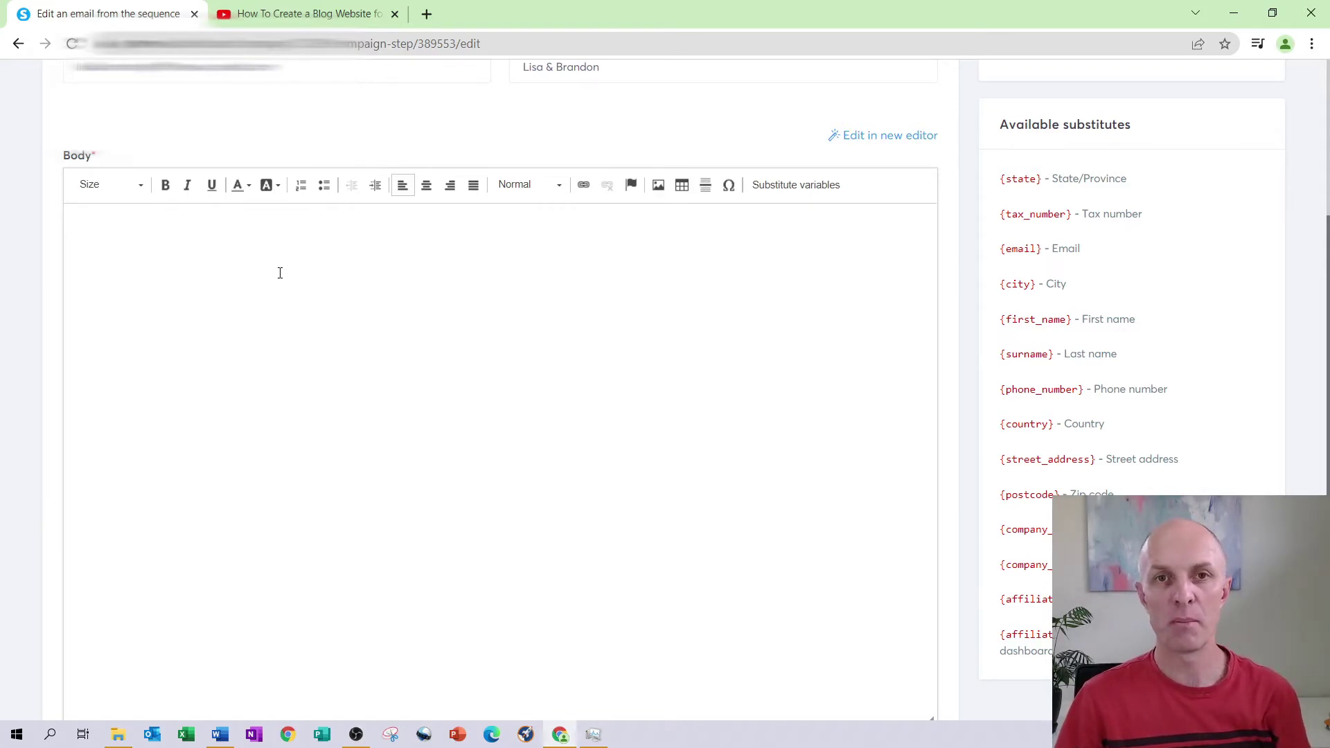
type("Hi Welcome to the Affiliate Marketing Success Step by Step Training! Over the next five days we want to personally help you start your affiliate marketing business. Each day we will provide you with free training and resources. These will help to get you started on your affiliate marketing journey. BUT And there is a BUT, whilst the information you receive over the next five days is aimed at walking you through the process of how to build your affiliate marketing business, this will not happen if you do not take action. Taking action, even imperfect action will move you forward and move you towards your goals. There will be time after your business is finally up and running to continue to improve and find the perfect name, the perfect product, etc. But first things first, we just need to start… This might mean that you need to wake up an hour earlier, switch off the TV or stop scrolling through social media. The sacrifices you make now will enable you to achieve financial and personal freedom. Look out for day 1’s email tomorrow and let’s get started. If you have not done so already, please join our Facebook community and if you have any questions at all along the way please ask, we are here to help you succeed and live the life of your dreams. You can join our community here at Facebook Till tomorrow, Lisa and Brandon Skene")
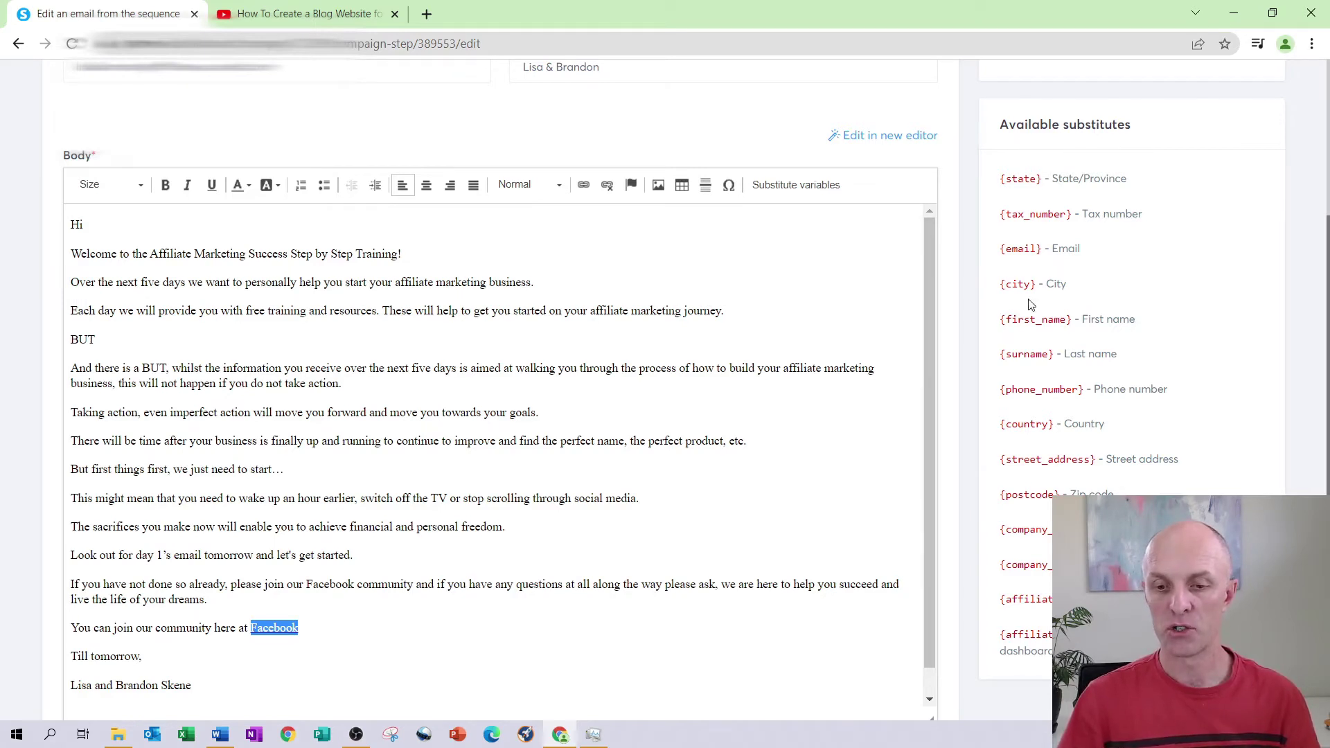
Step: Insert the {first_name} substitute variable after "Hi" in the email greeting
left_click_drag(1000, 319, 1072, 319)
key("ctrl+c")
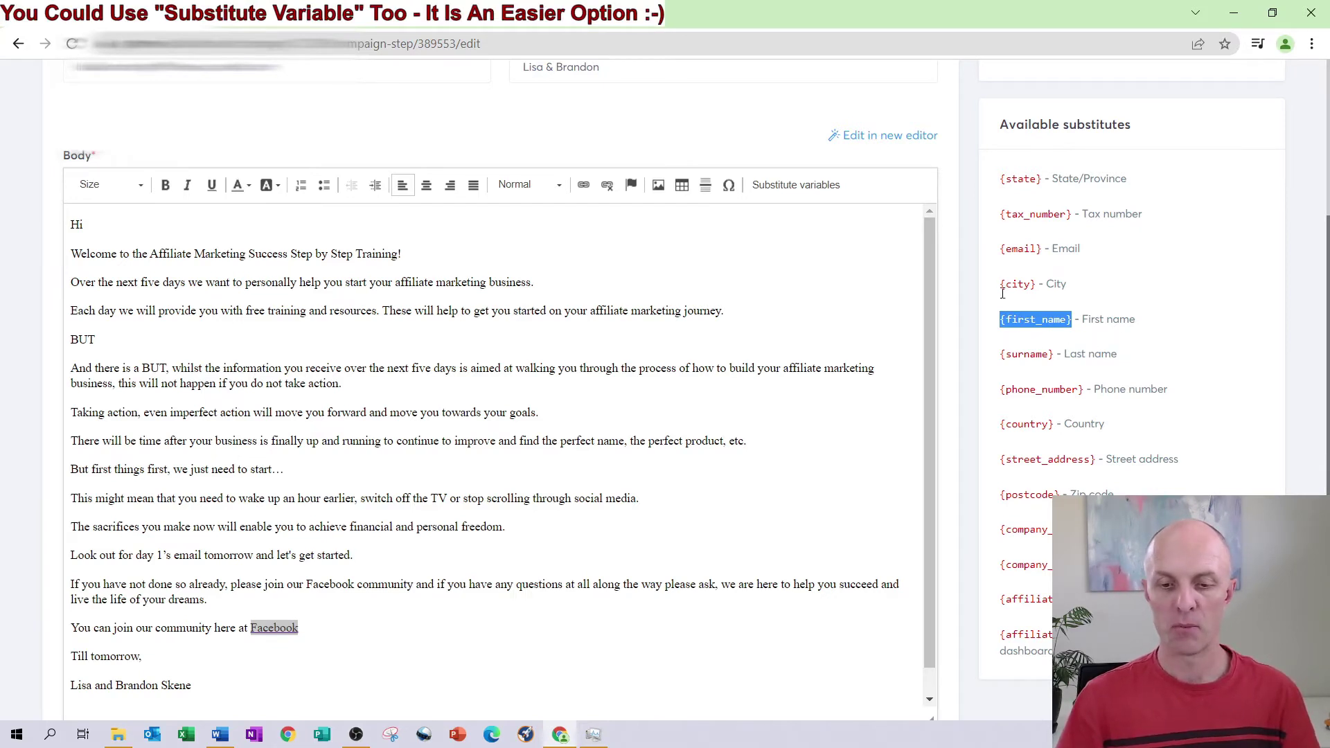
left_click(83, 225)
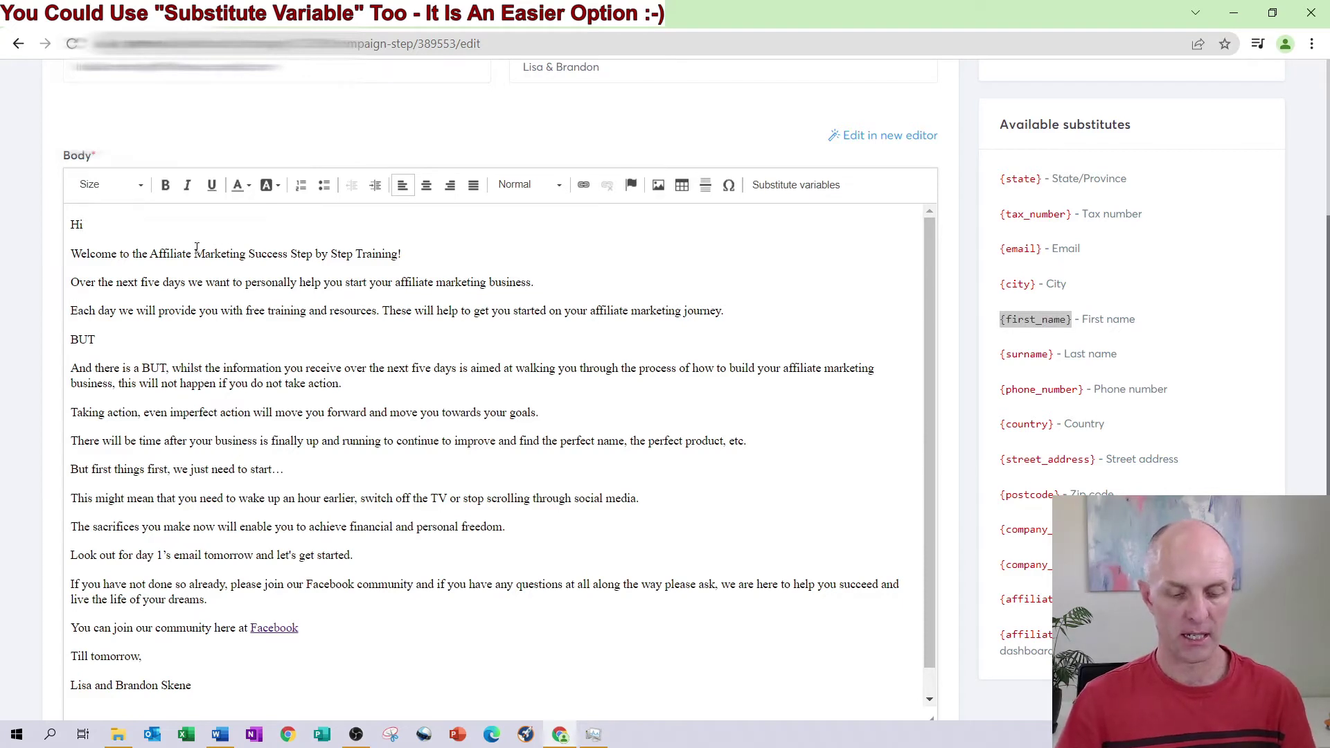
key("ctrl+v")
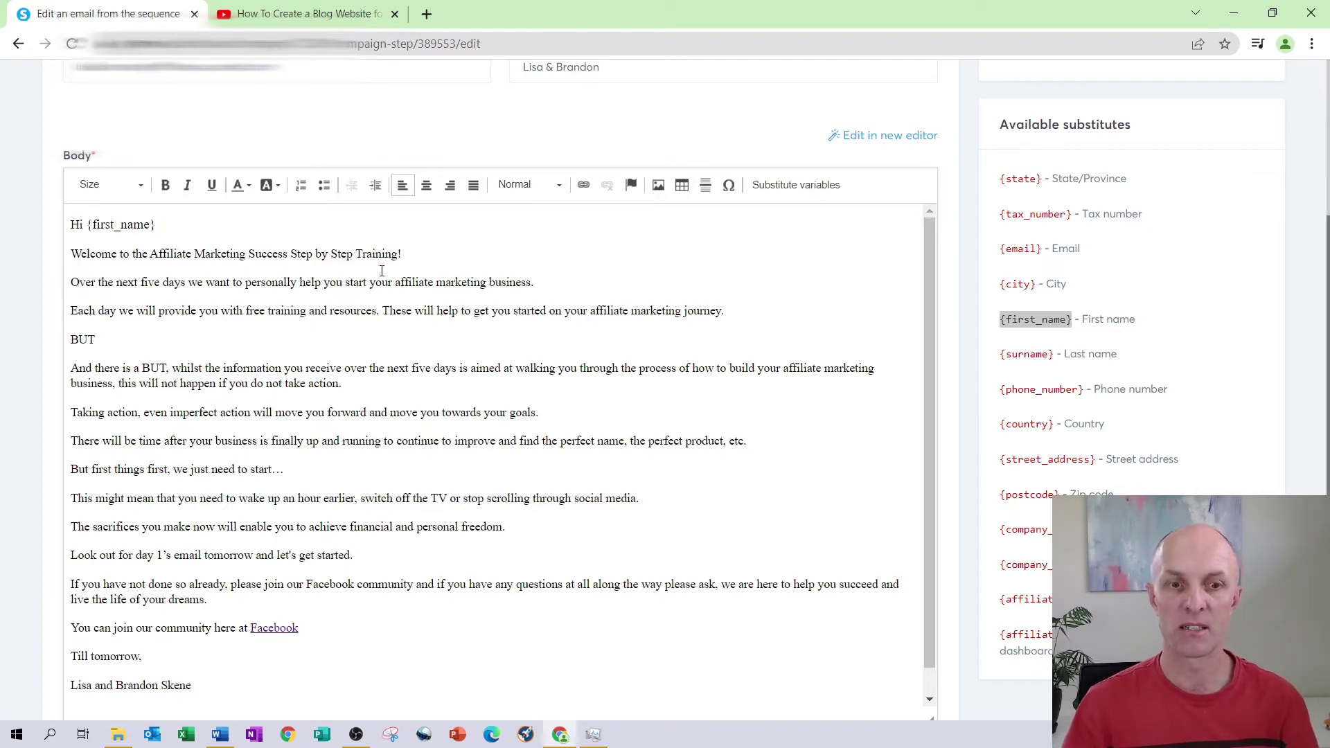
Step: Examine the link type, protocol and URL set on the word "Facebook" in the community invitation
scroll(489, 415, "down", 1)
scroll(459, 409, "down", 1)
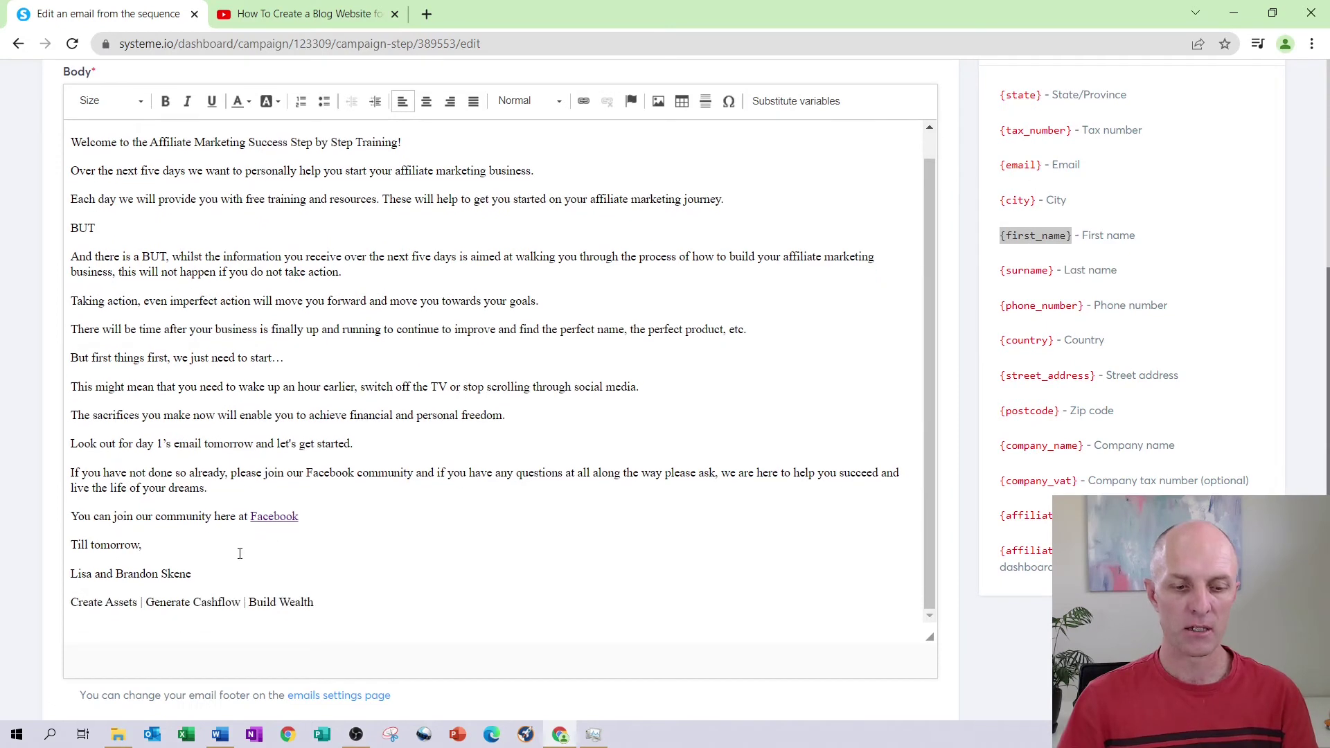
left_click_drag(251, 516, 307, 520)
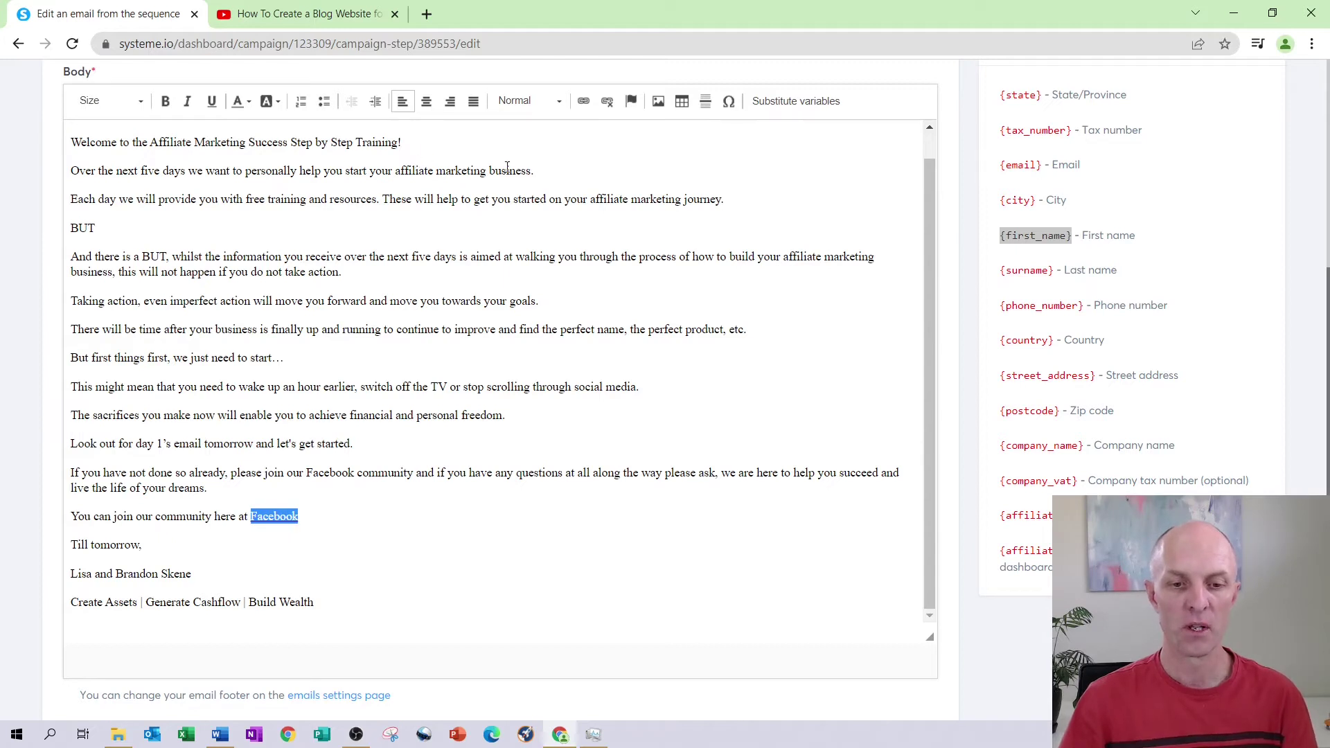
left_click(583, 108)
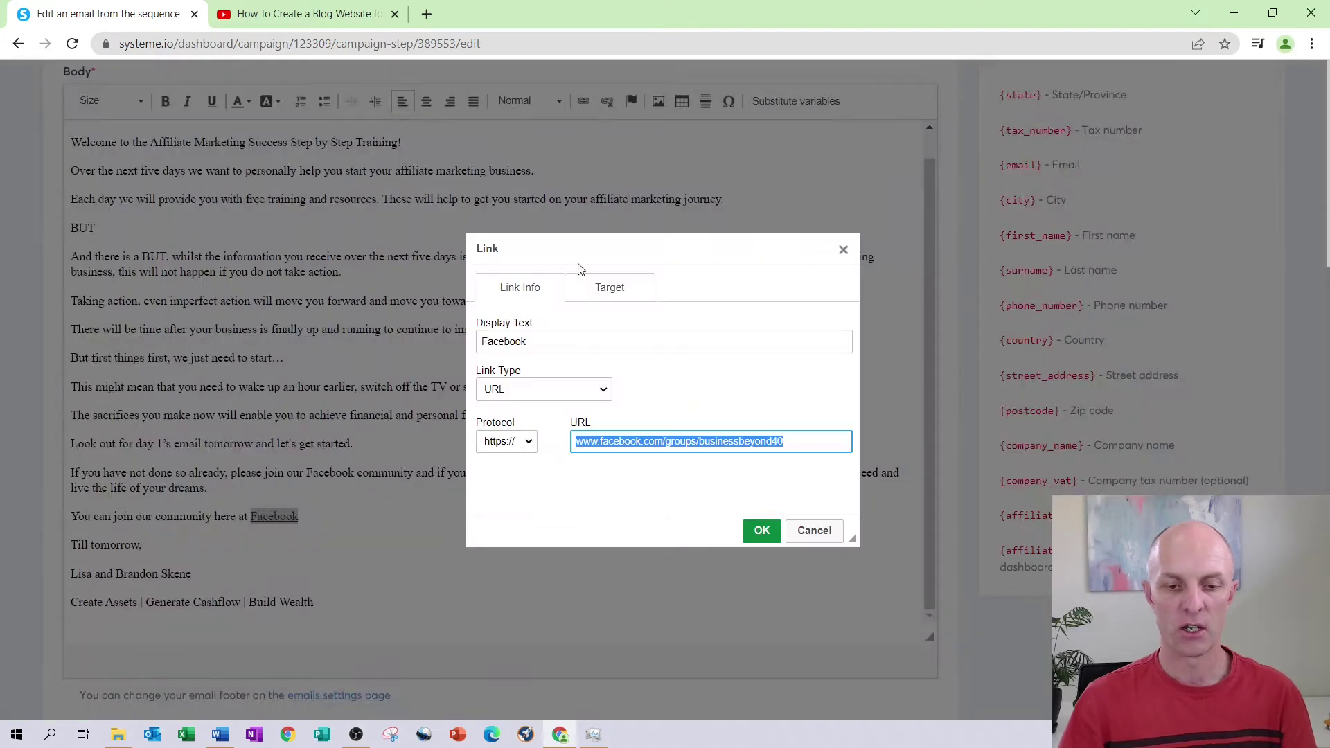
left_click(744, 441)
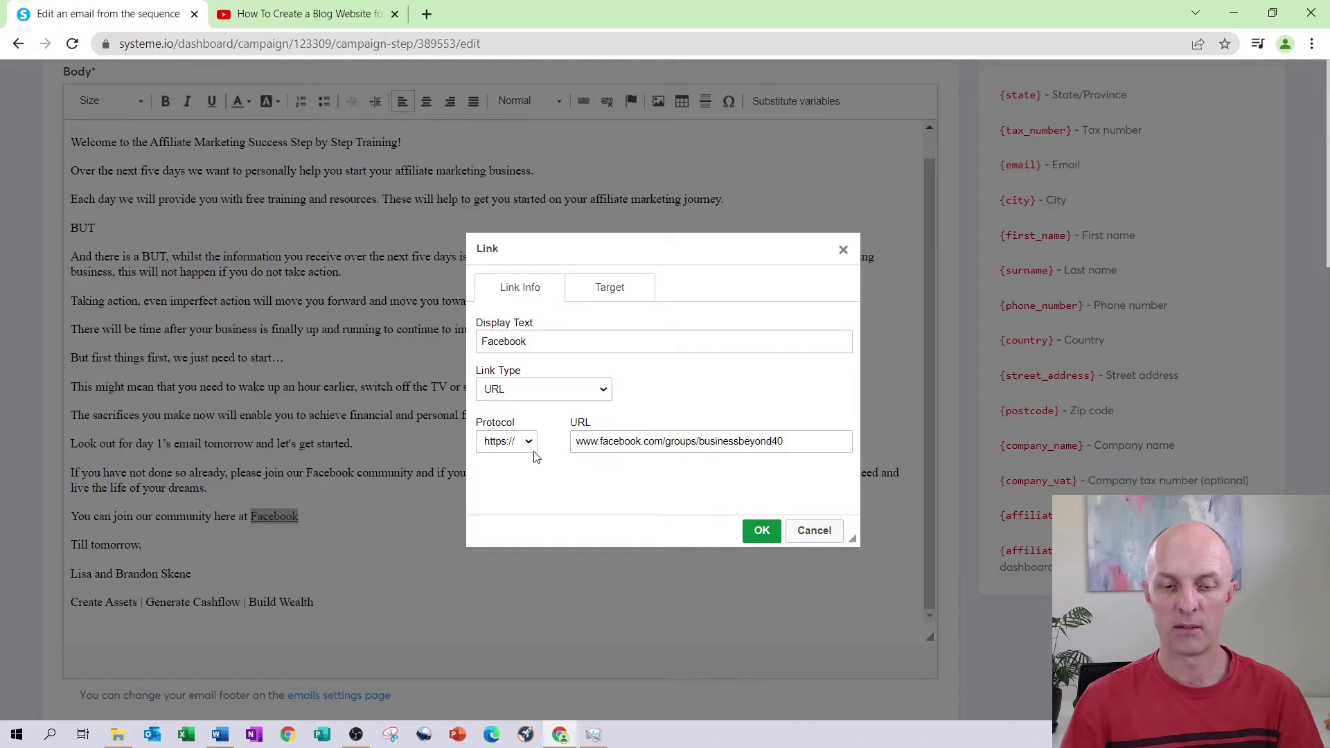
left_click(806, 441)
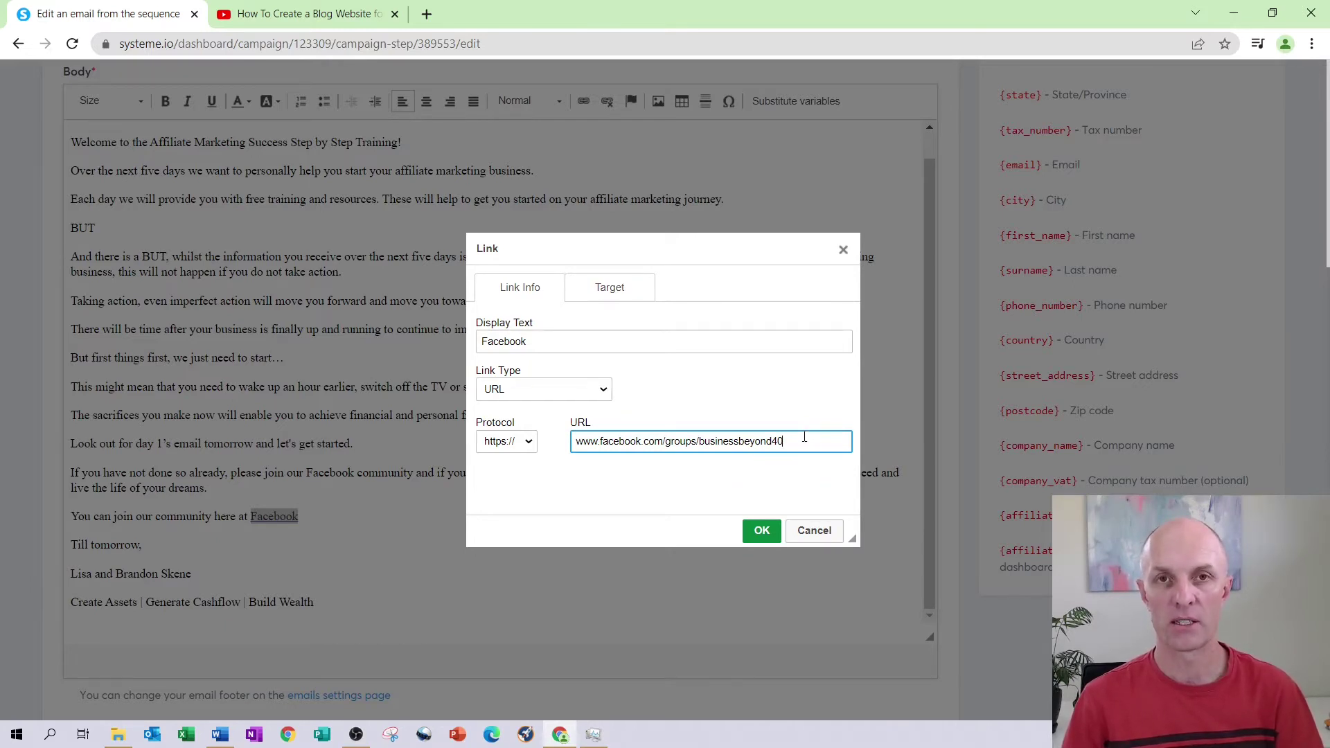
left_click(821, 543)
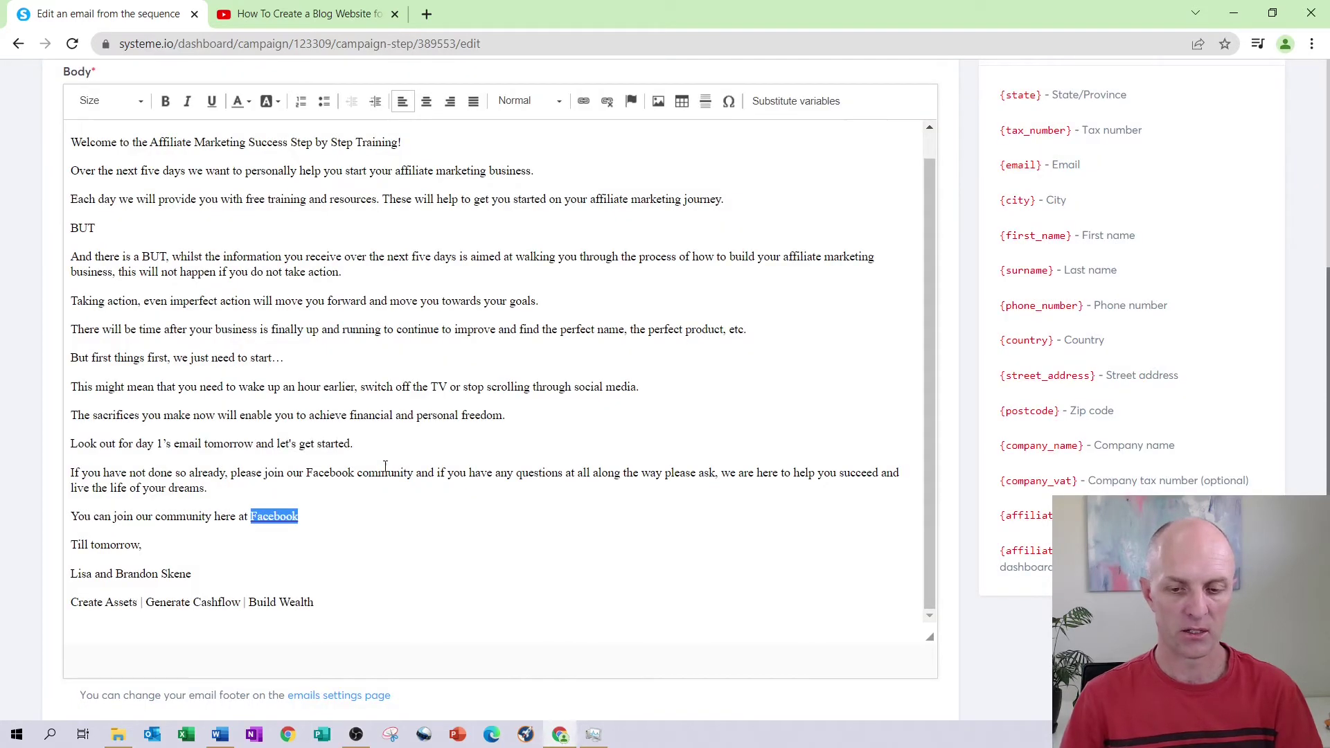
left_click(428, 516)
scroll(388, 429, "up", 1)
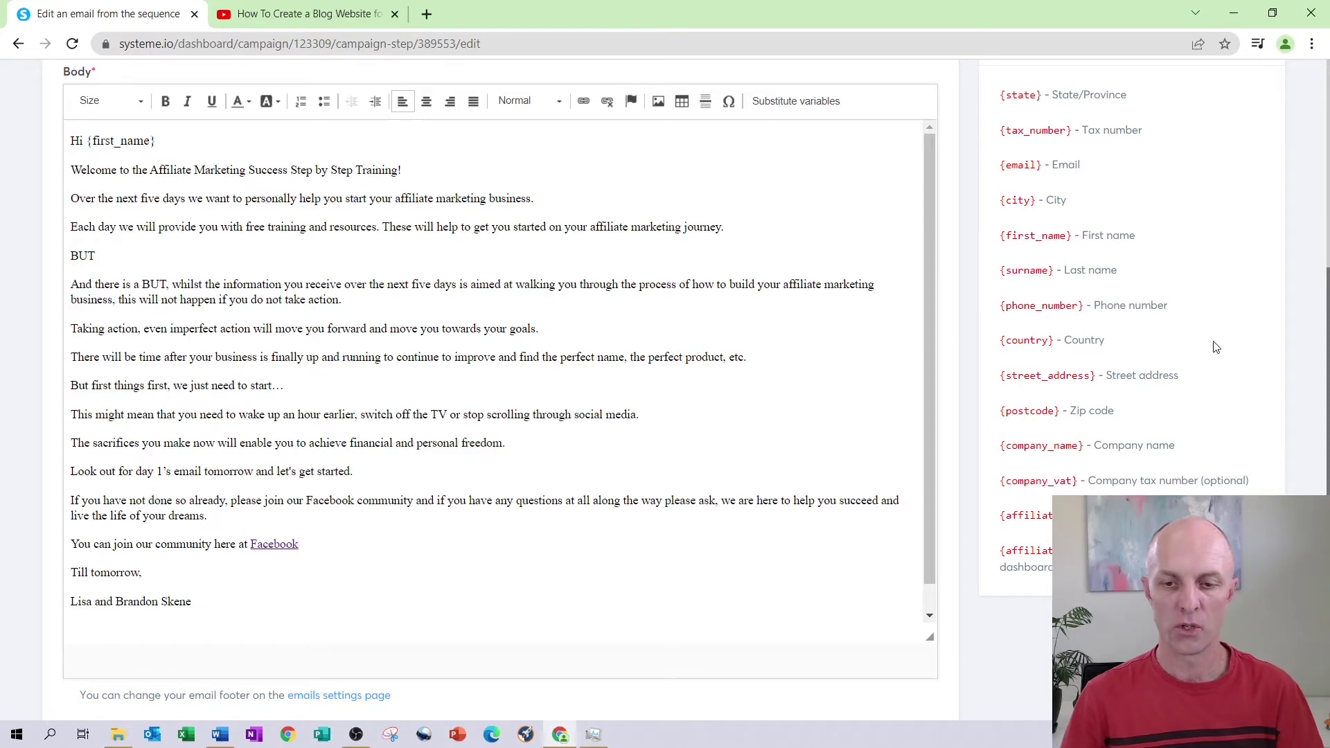
Step: Save and publish the "Ready, Set, Go" email with a sending delay of 0 minutes
scroll(682, 201, "up", 5)
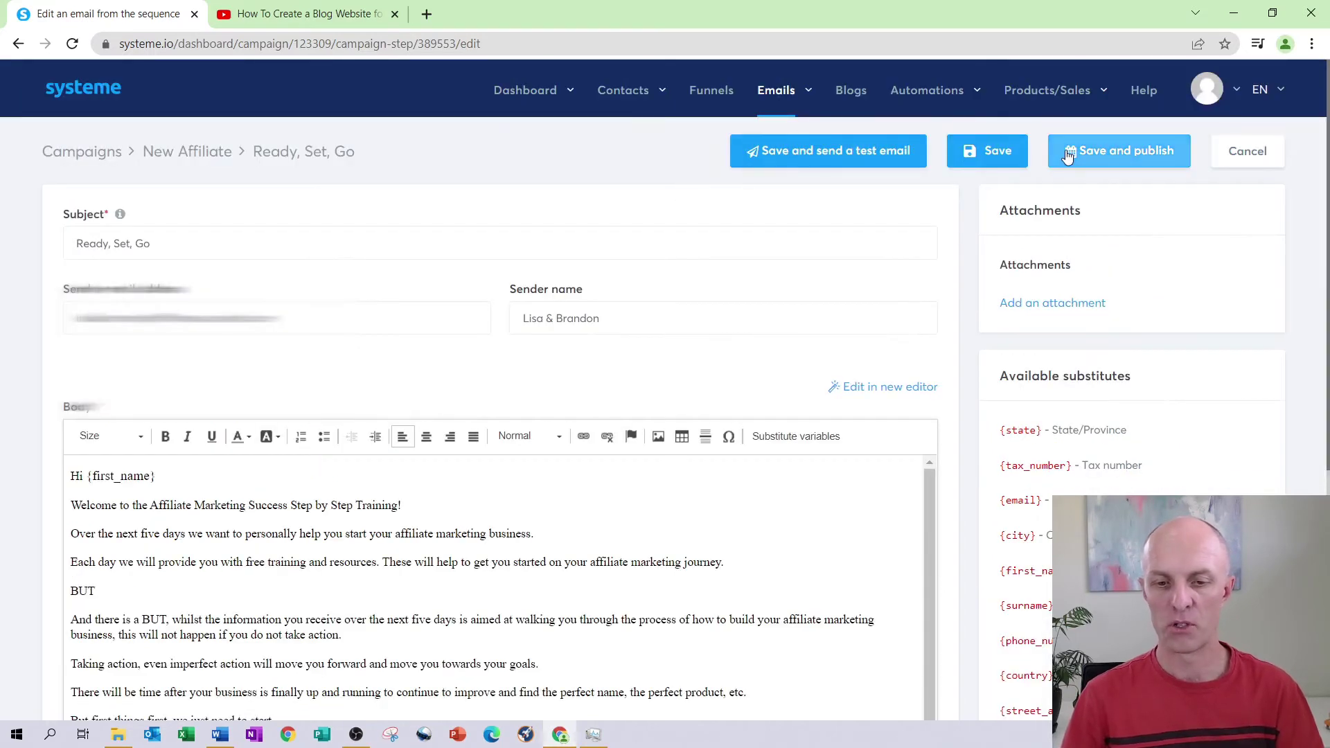
left_click(842, 160)
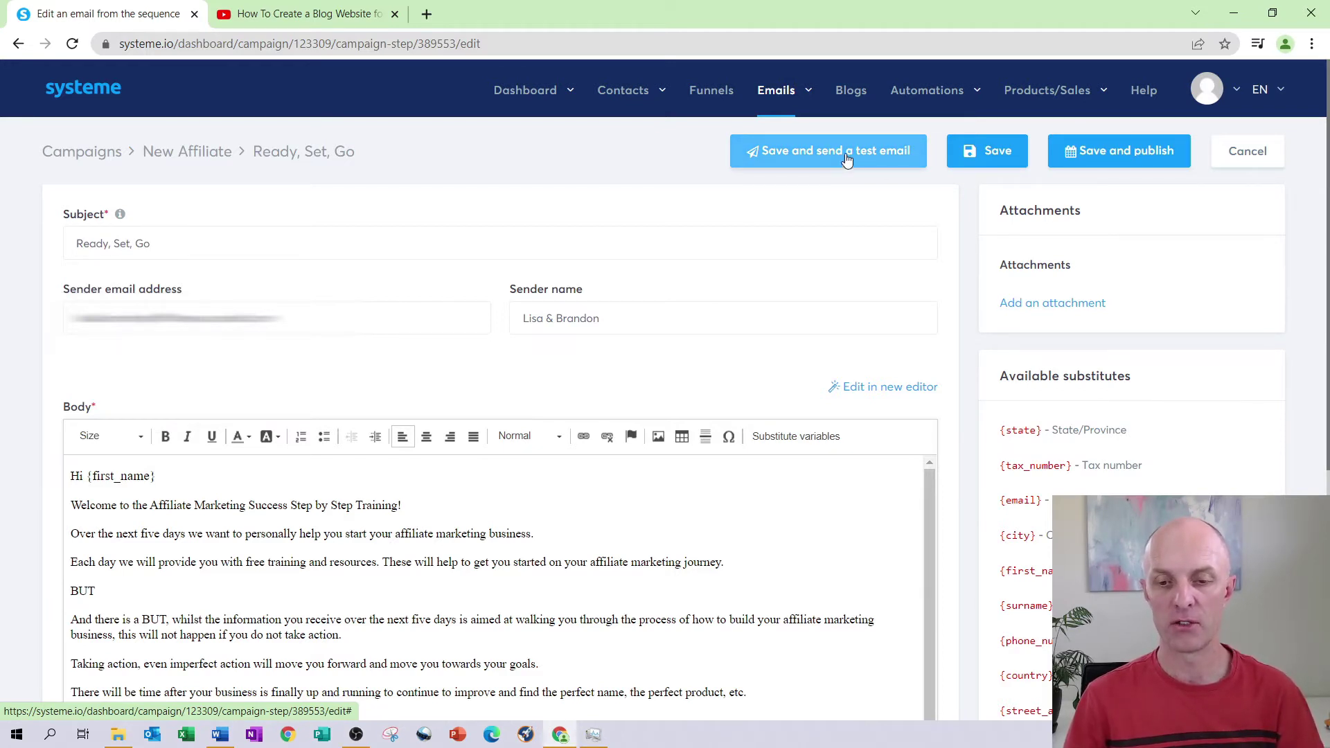
left_click(1108, 160)
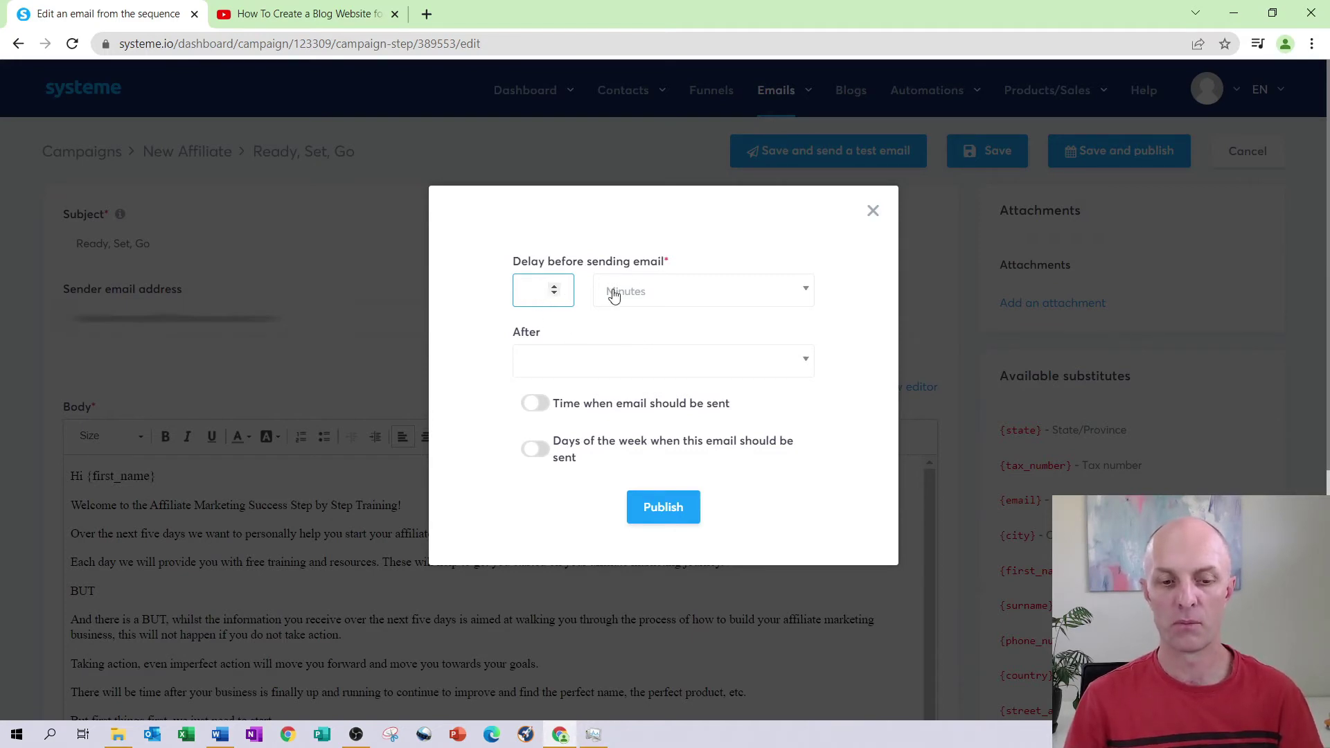
left_click(791, 292)
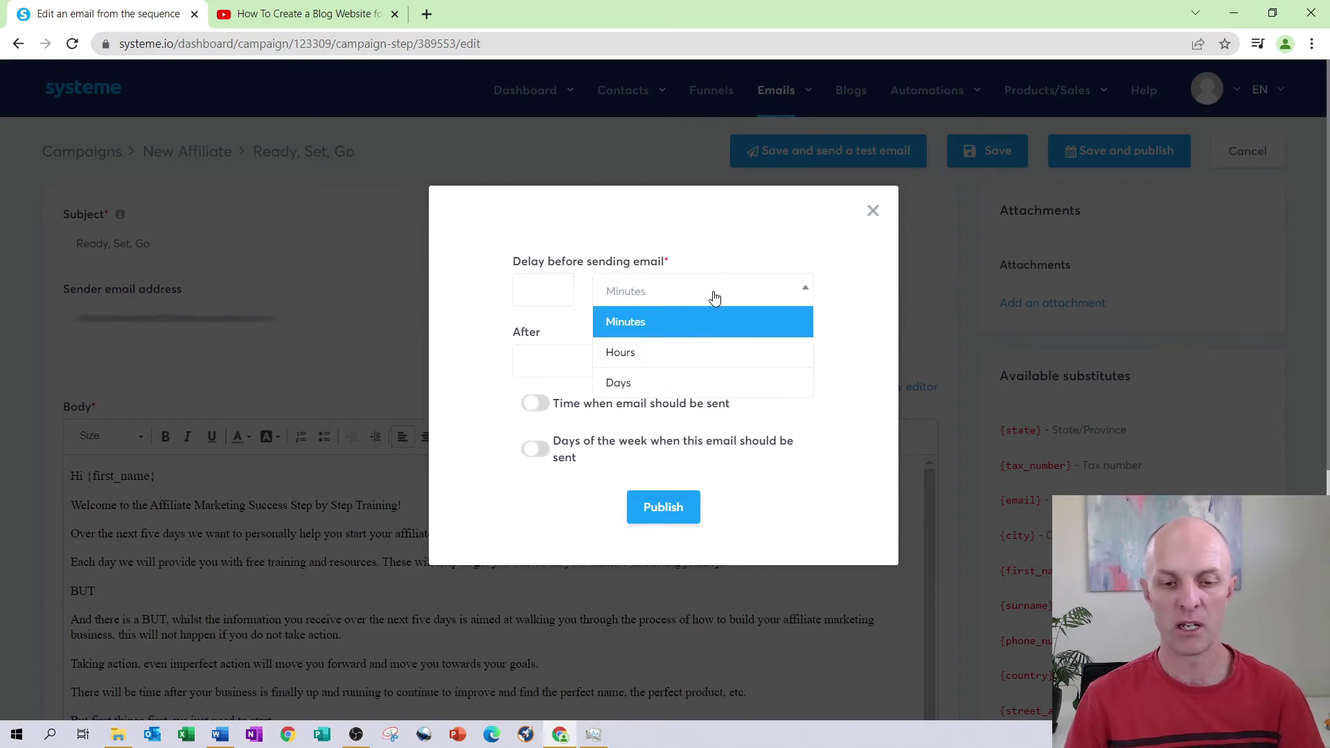
left_click(781, 253)
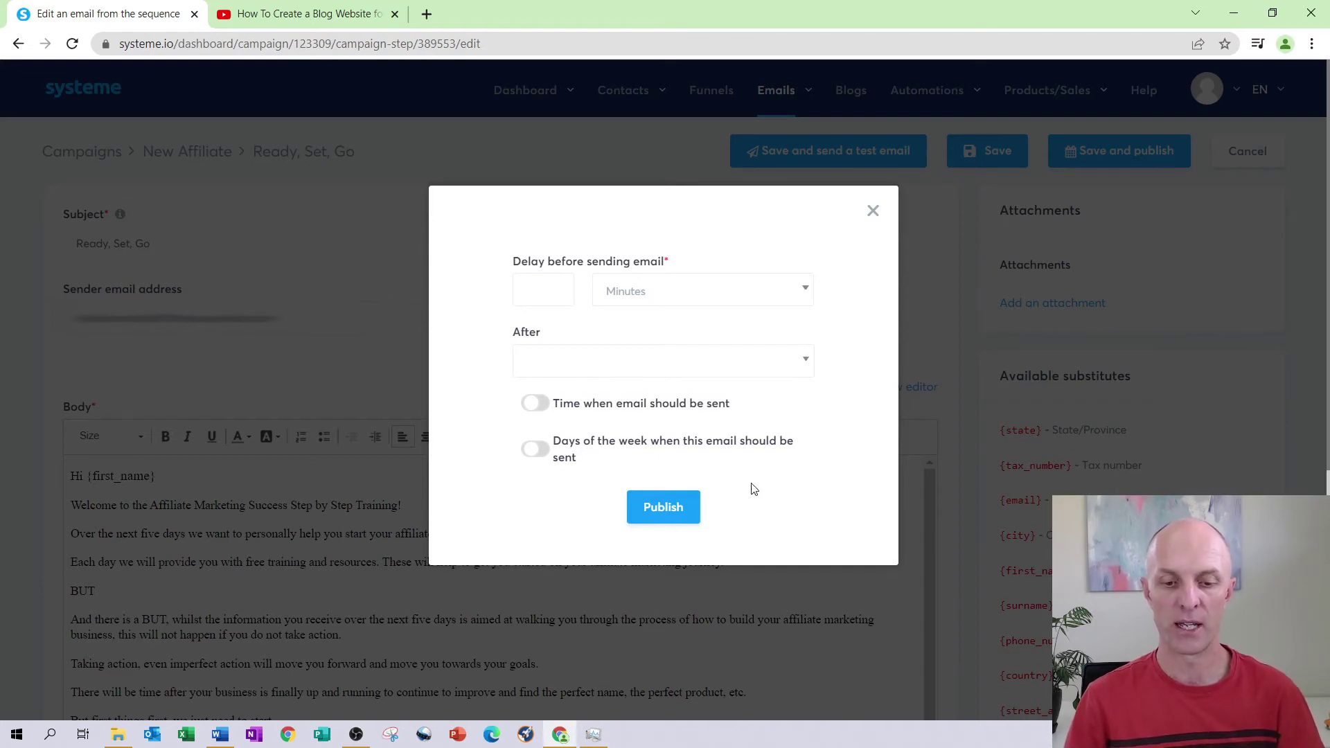
left_click(675, 510)
left_click(554, 287)
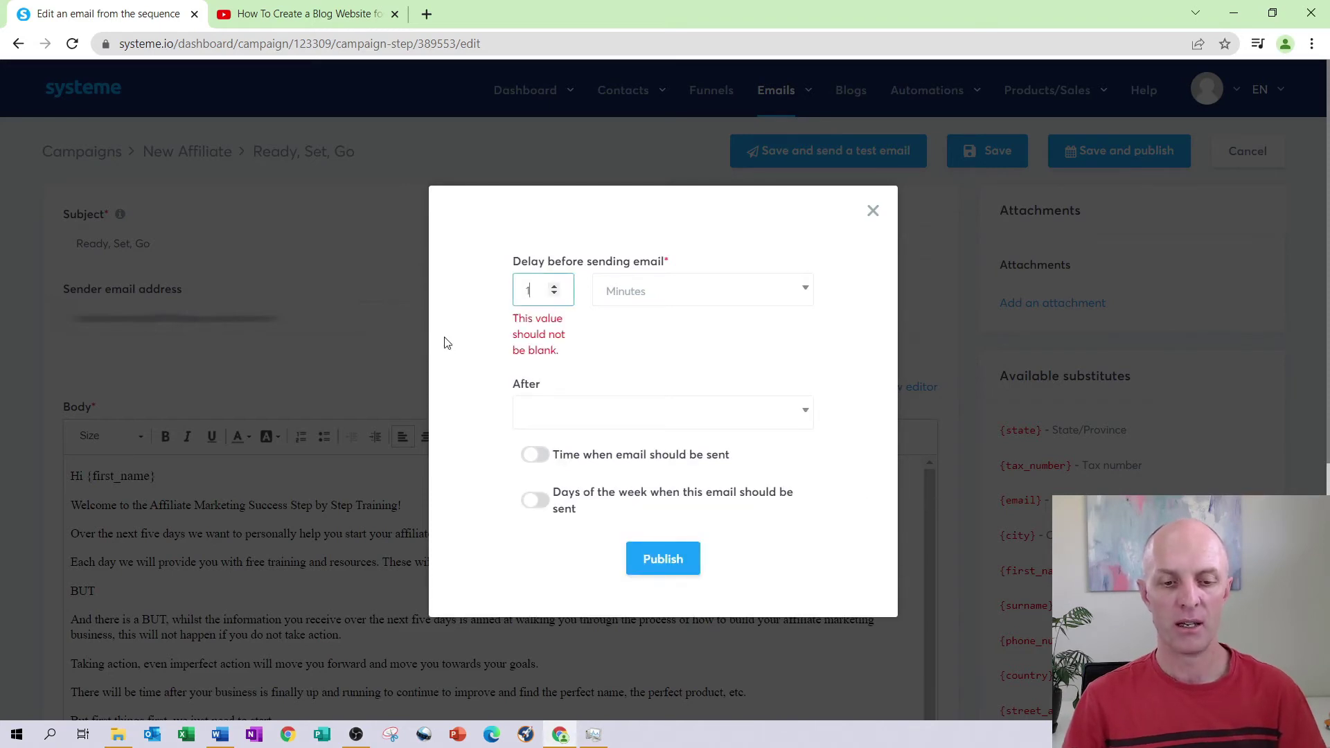
key("BackSpace")
type("0")
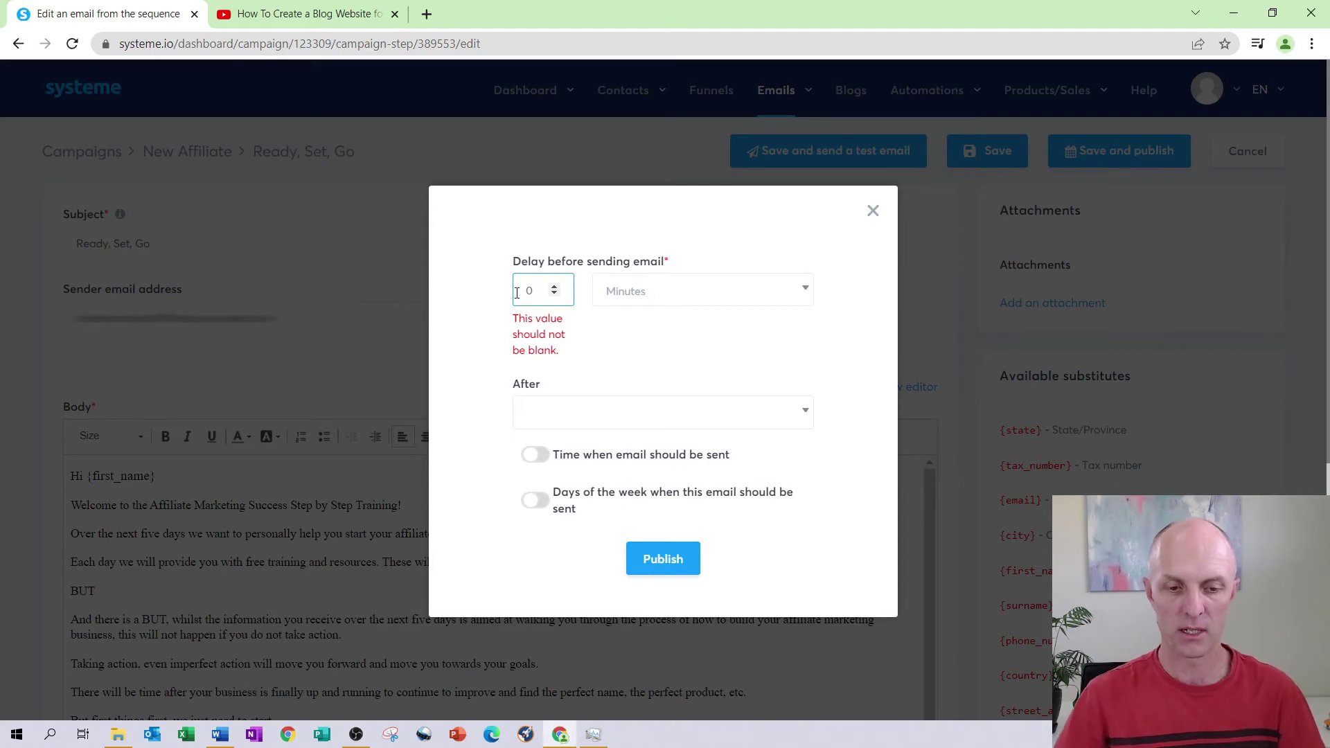
left_click(669, 572)
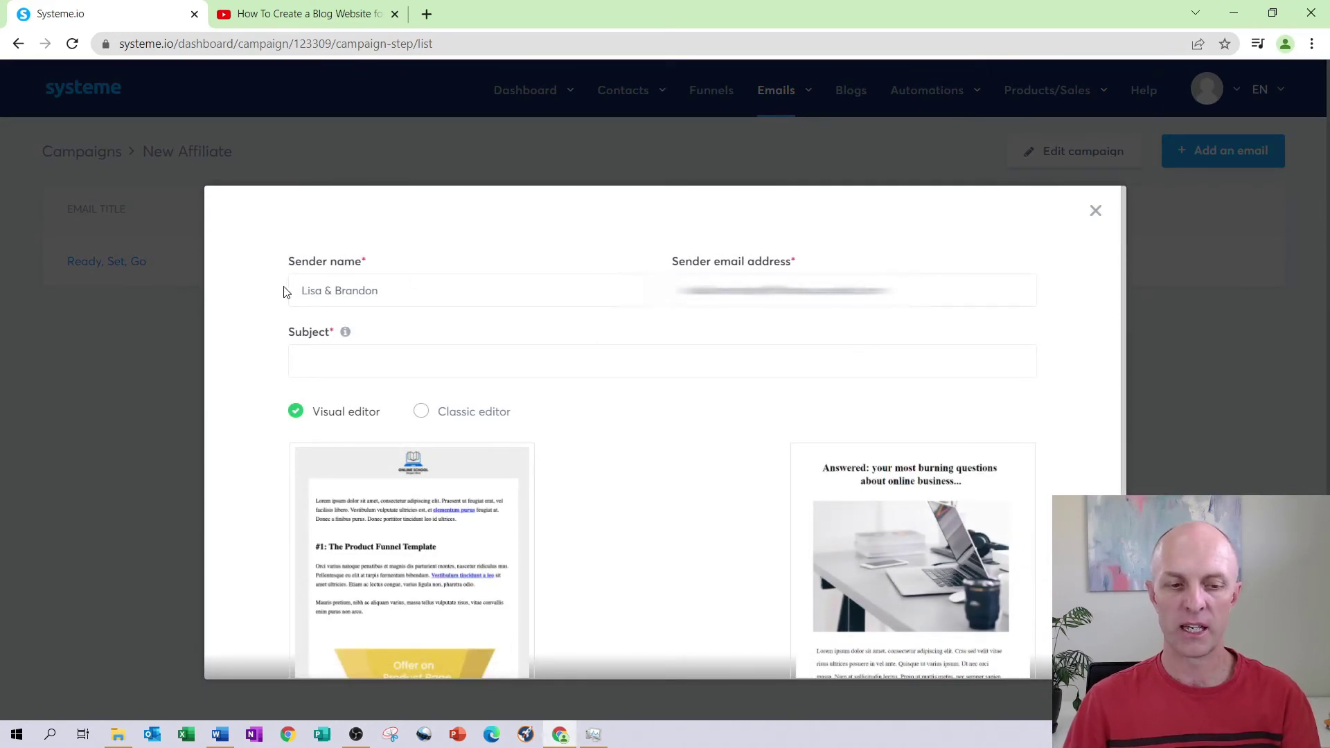
Step: Create a Visual editor email with the subject "Setting the foundations the difference between $$$ and zero", using the "Answered: your most burning questions" template
left_click(496, 376)
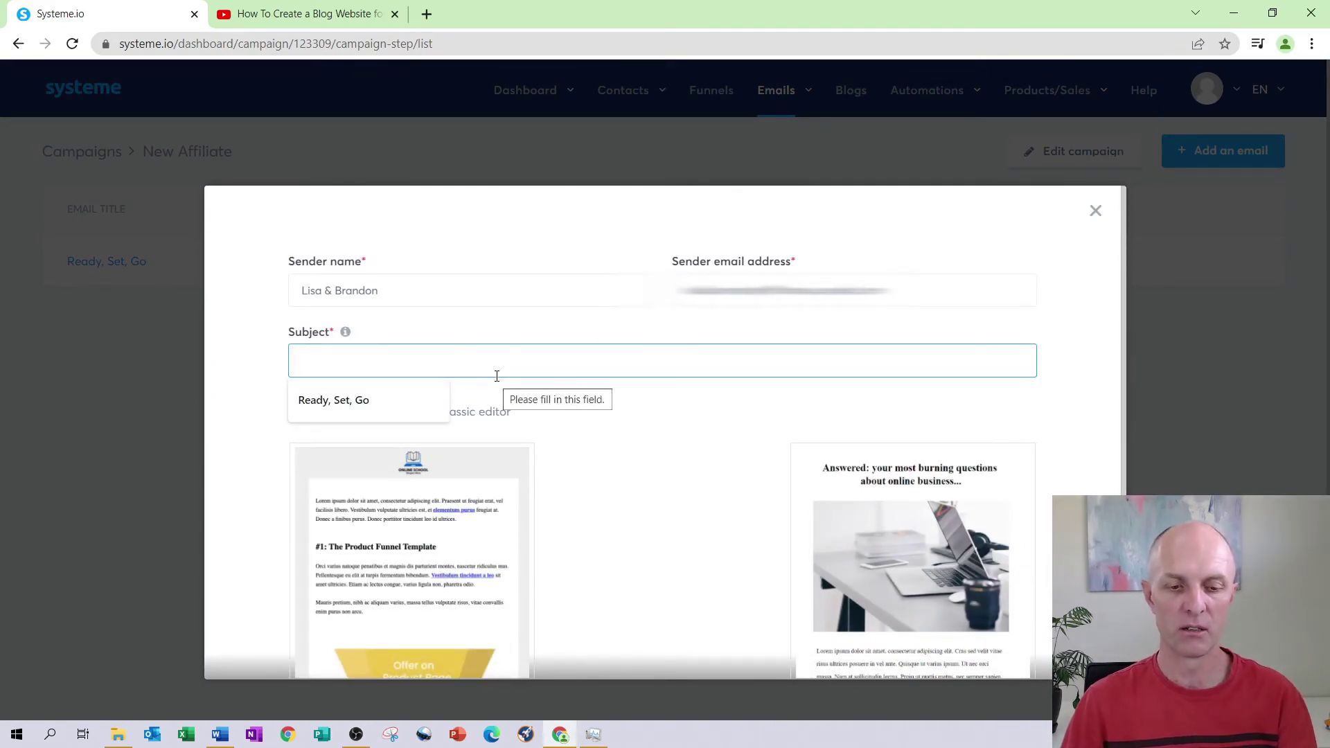
type("Setting the foundations the difference between $$$ and zero")
scroll(710, 415, "down", 2)
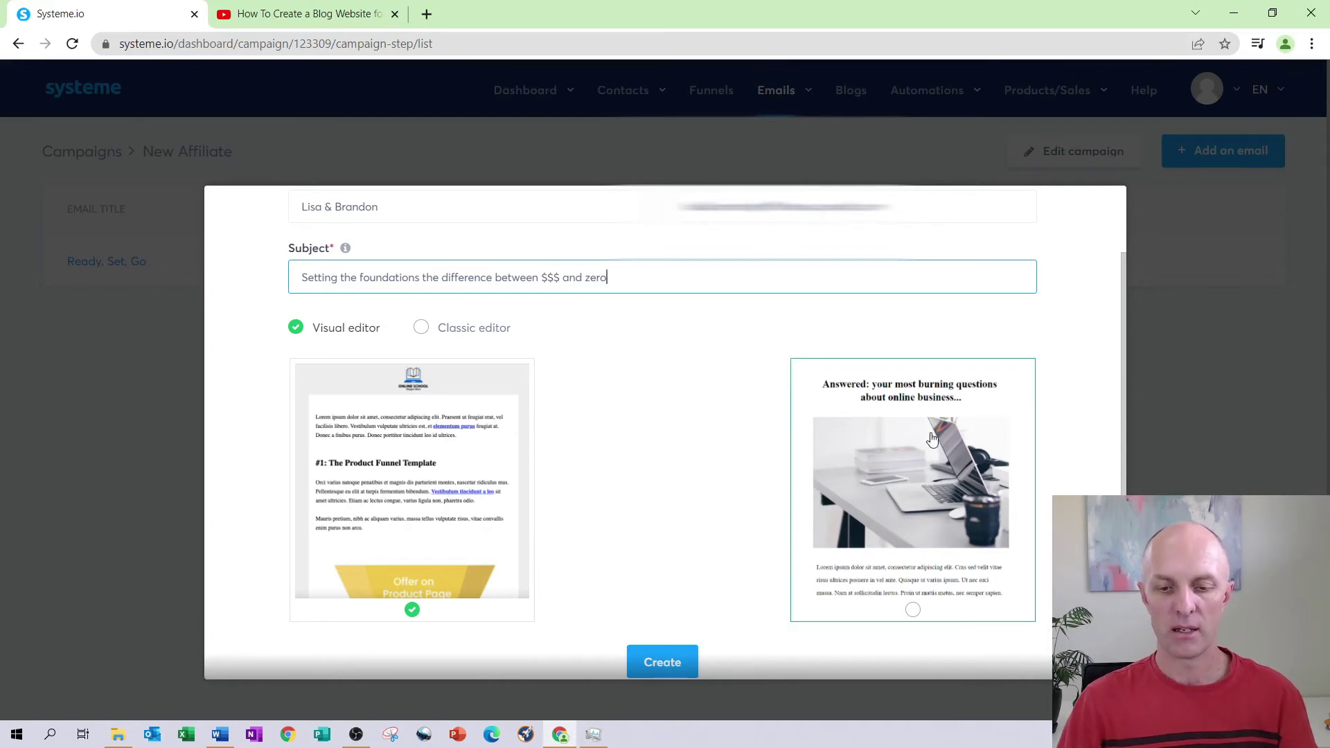
left_click(916, 622)
scroll(1062, 383, "down", 1)
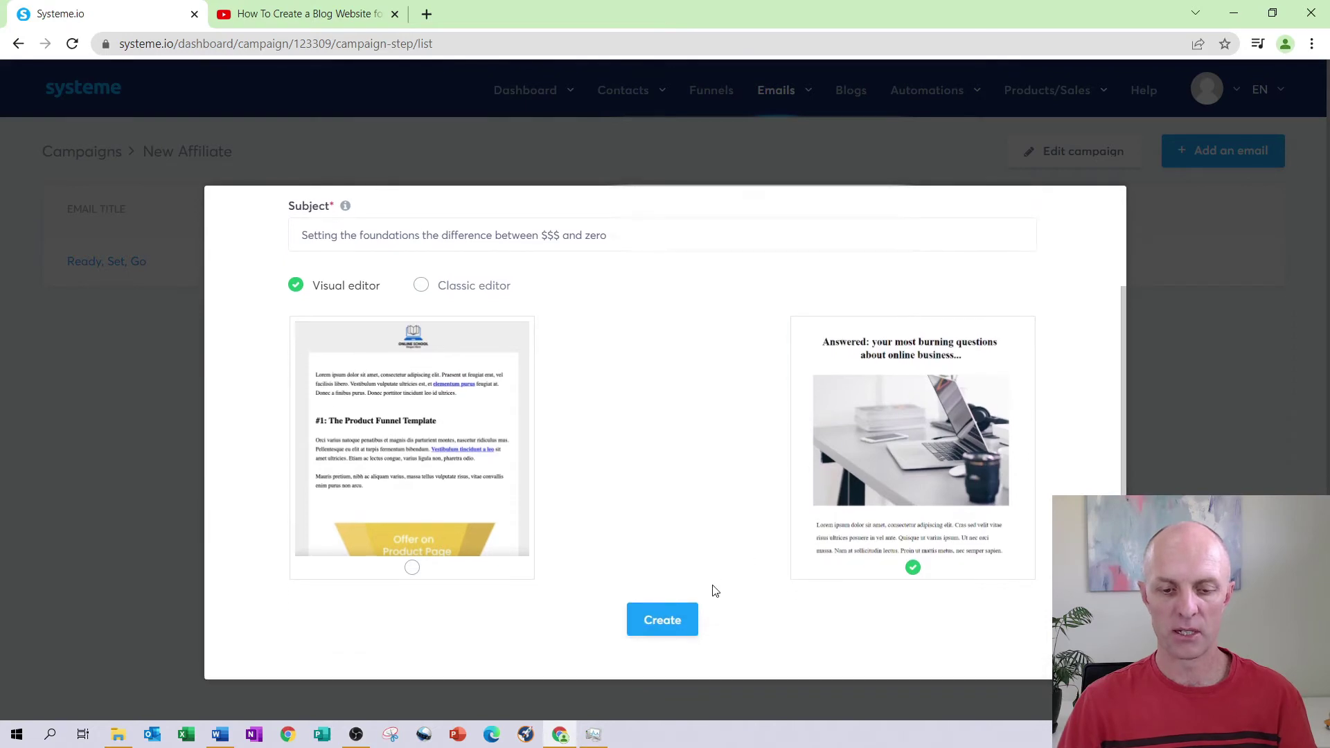
left_click(664, 627)
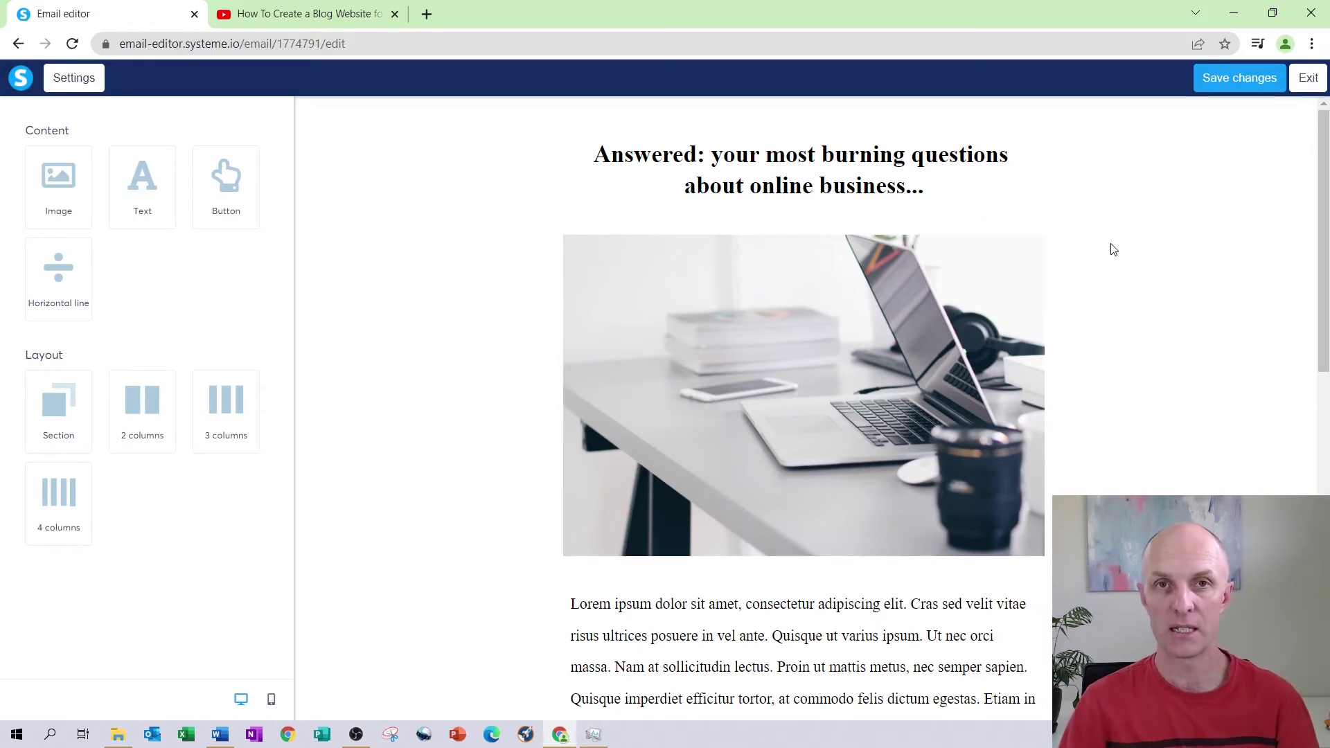
Step: Delete the "Answered: your most burning questions about online business..." heading and its emptied section above the image
left_click(667, 198)
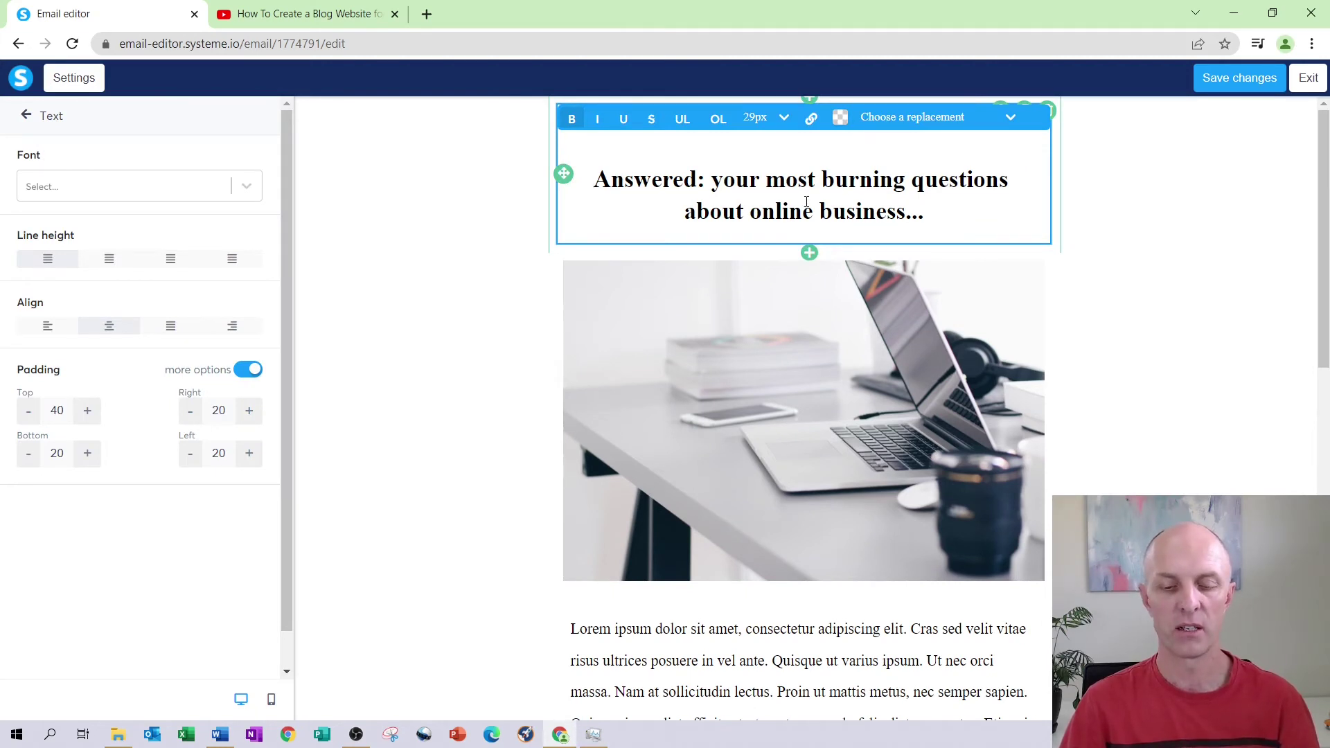
key("Escape")
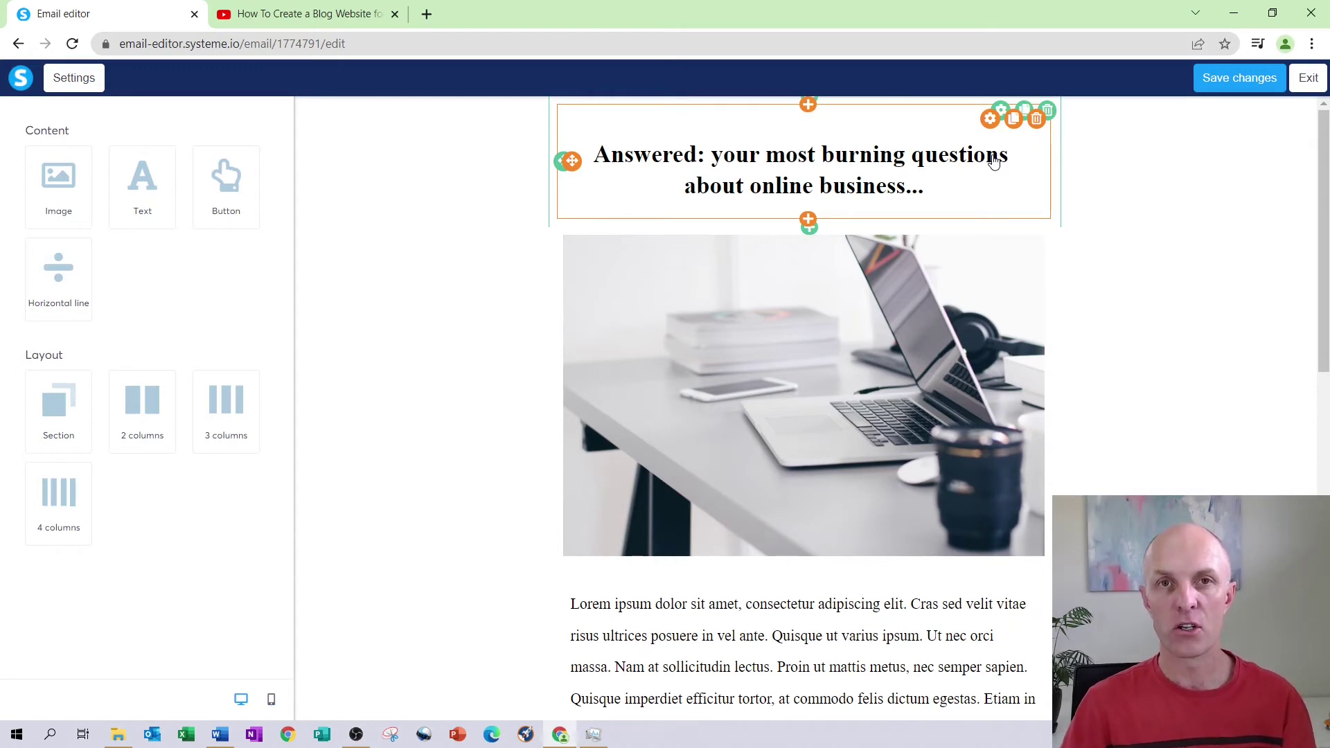
left_click(1037, 119)
left_click(759, 143)
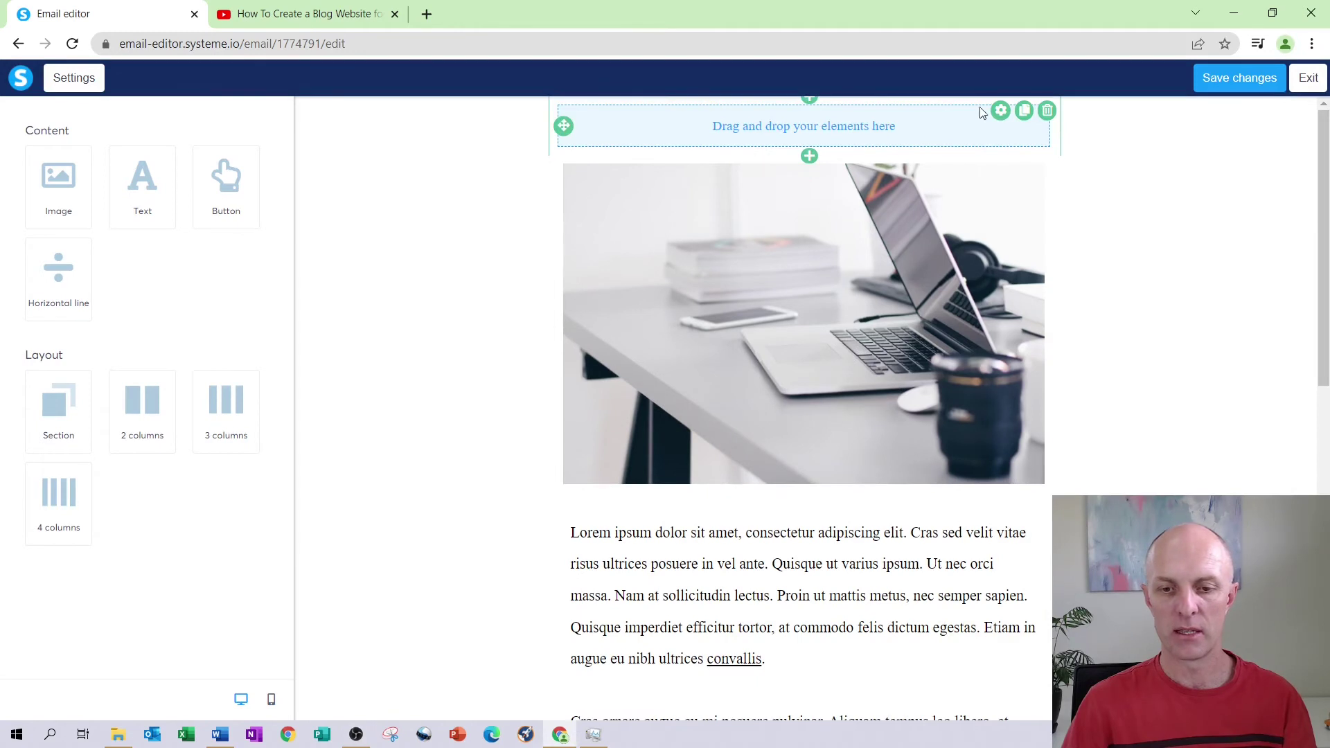
left_click(1045, 111)
left_click(749, 136)
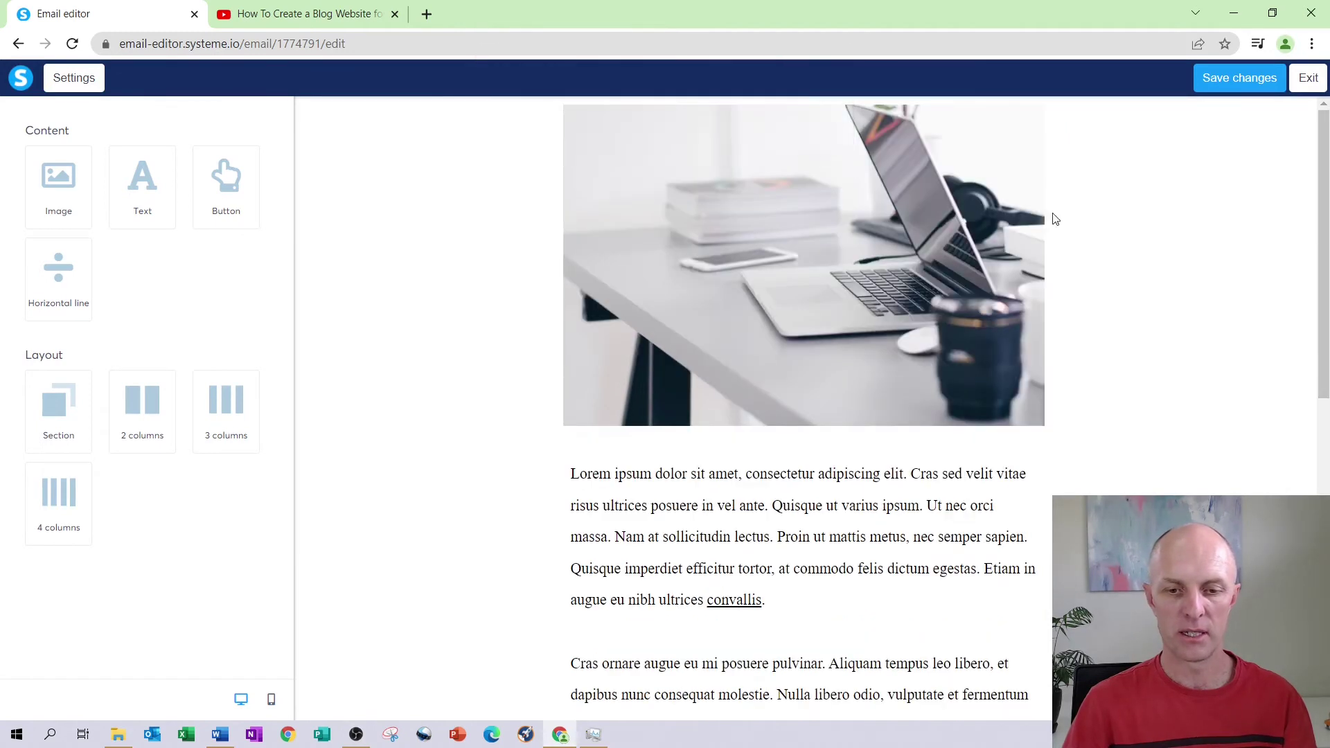
Step: Replace the lorem ipsum body text below the image with the prepared 5-day training message beginning "Hi" and "Hope you are having an awesome week."
left_click(739, 234)
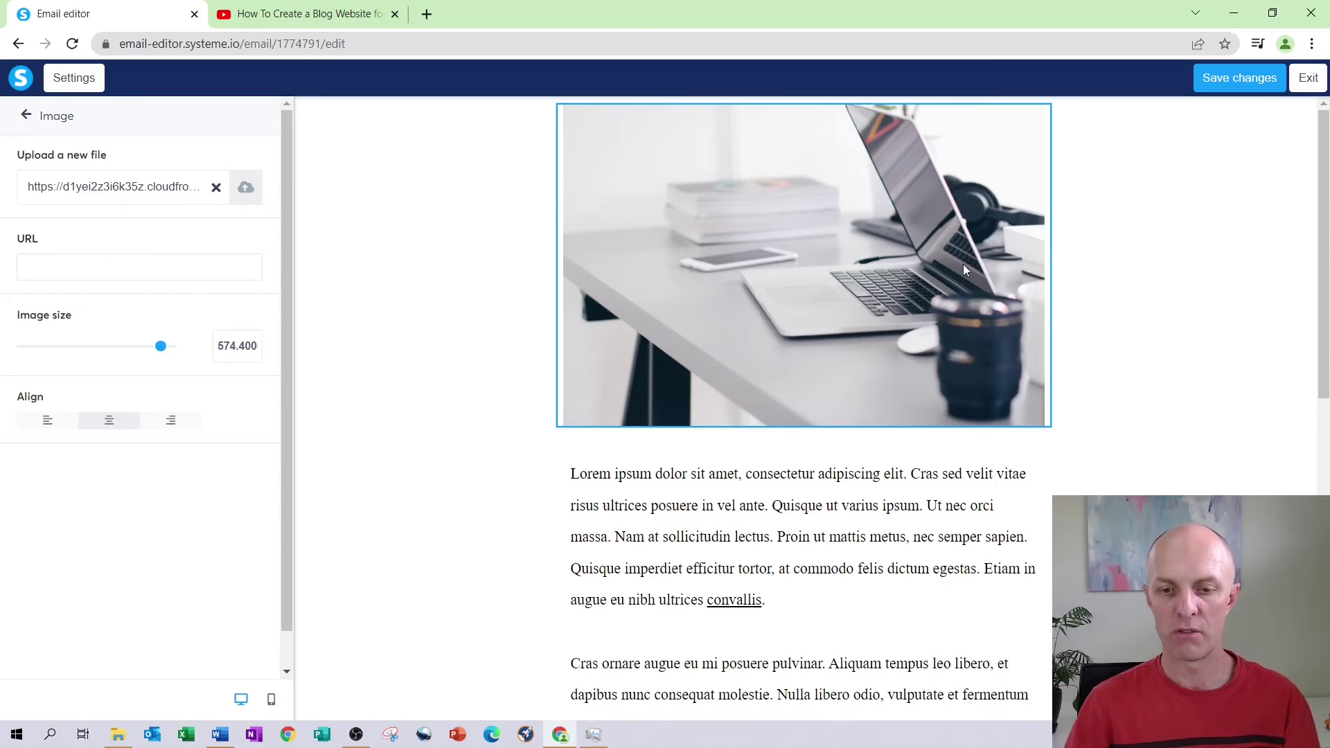
left_click(784, 496)
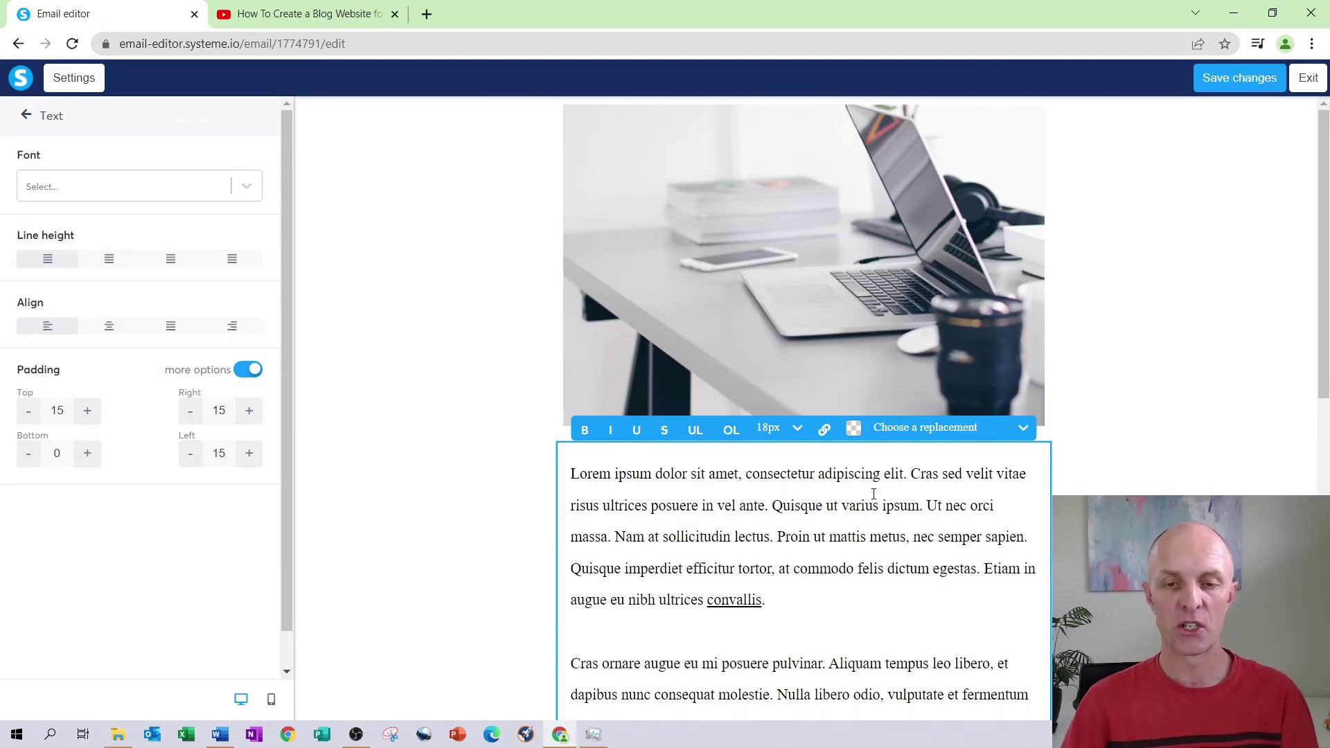
left_click(676, 497)
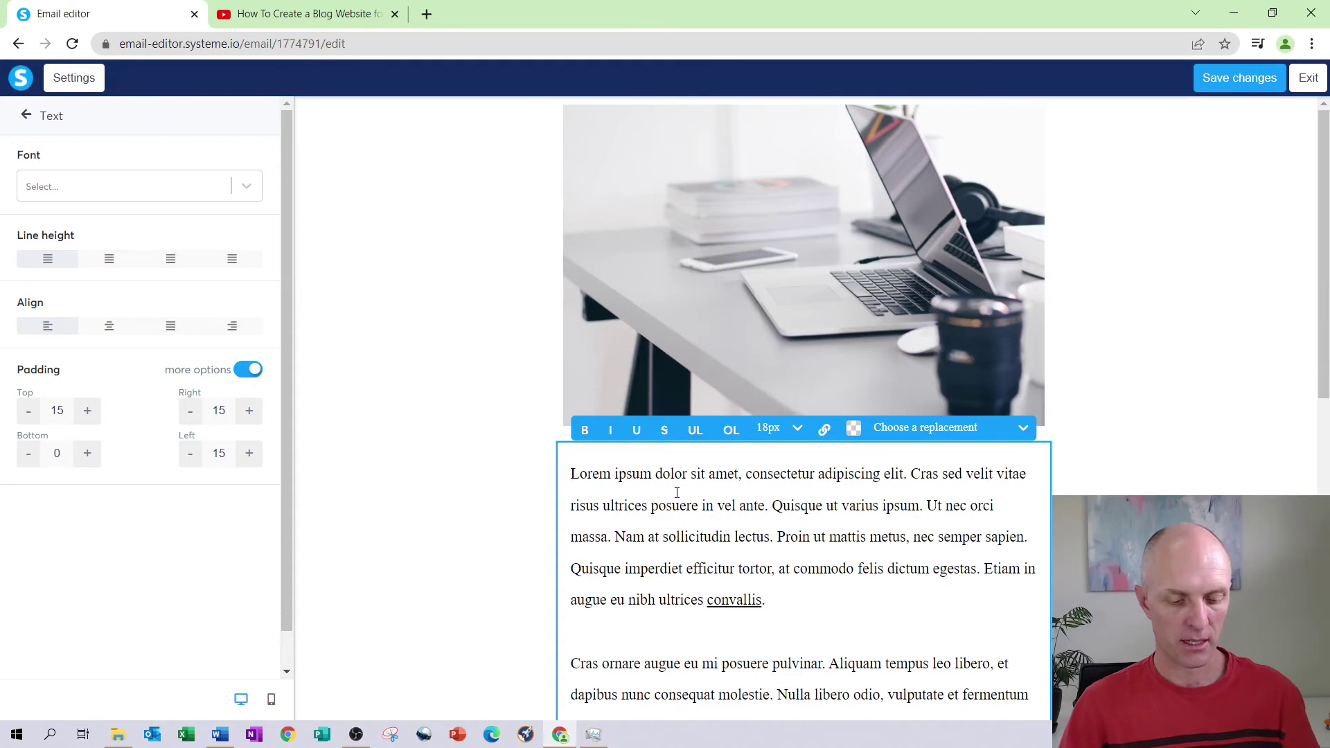
key("ctrl+a")
key("BackSpace")
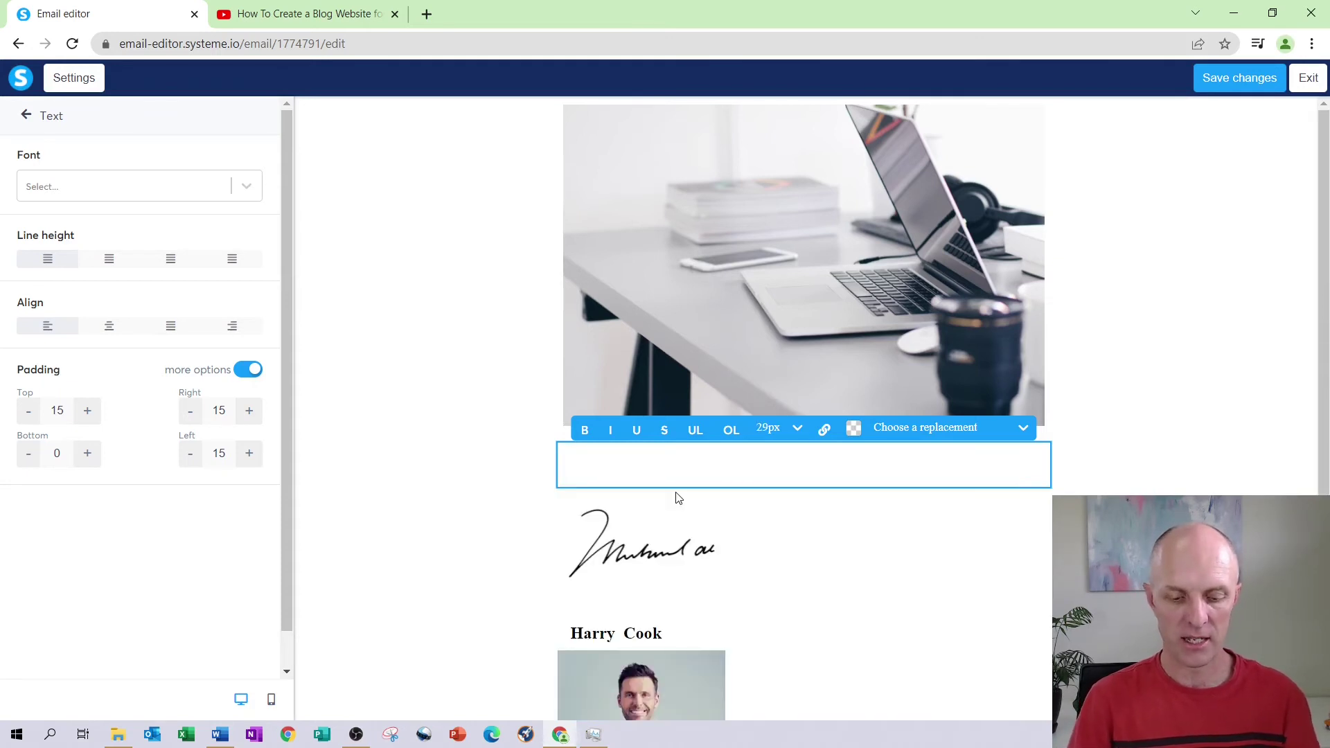
type("djhfejrh")
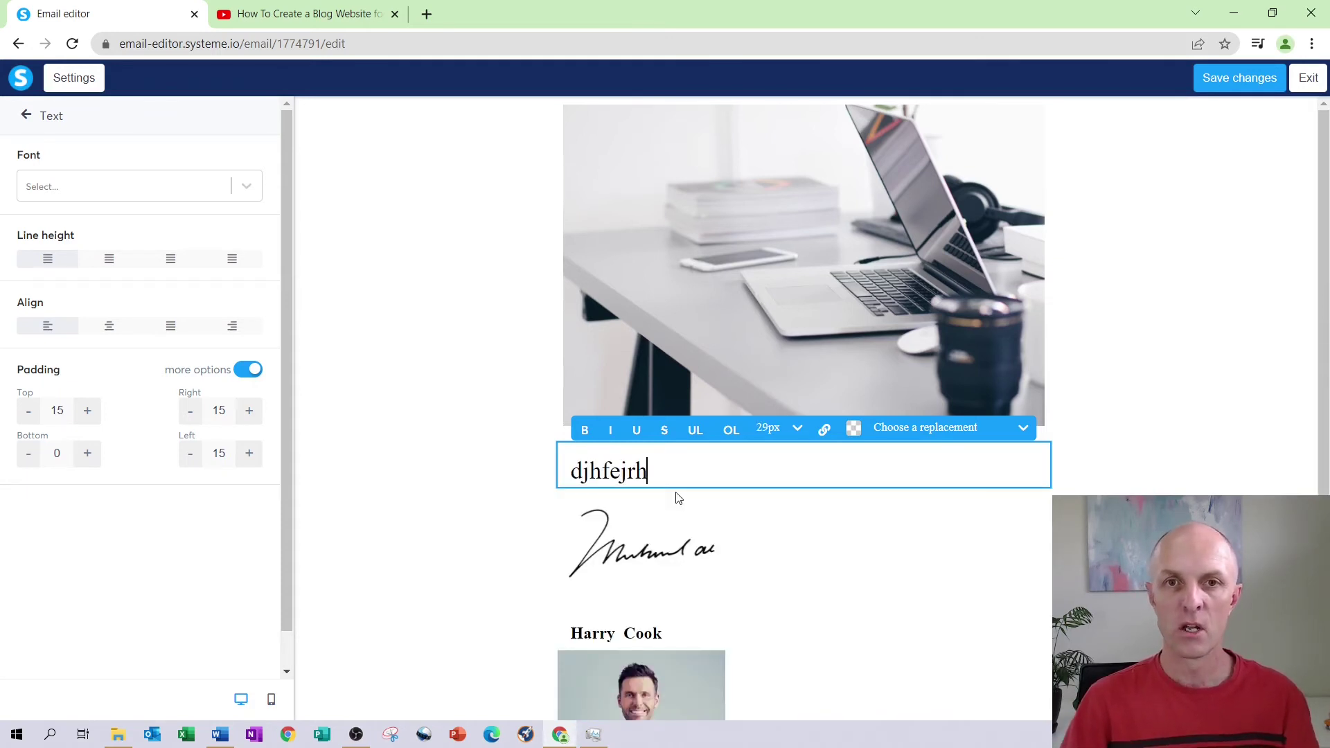
left_click_drag(649, 473, 547, 481)
key("ctrl+v")
scroll(543, 478, "down", 10)
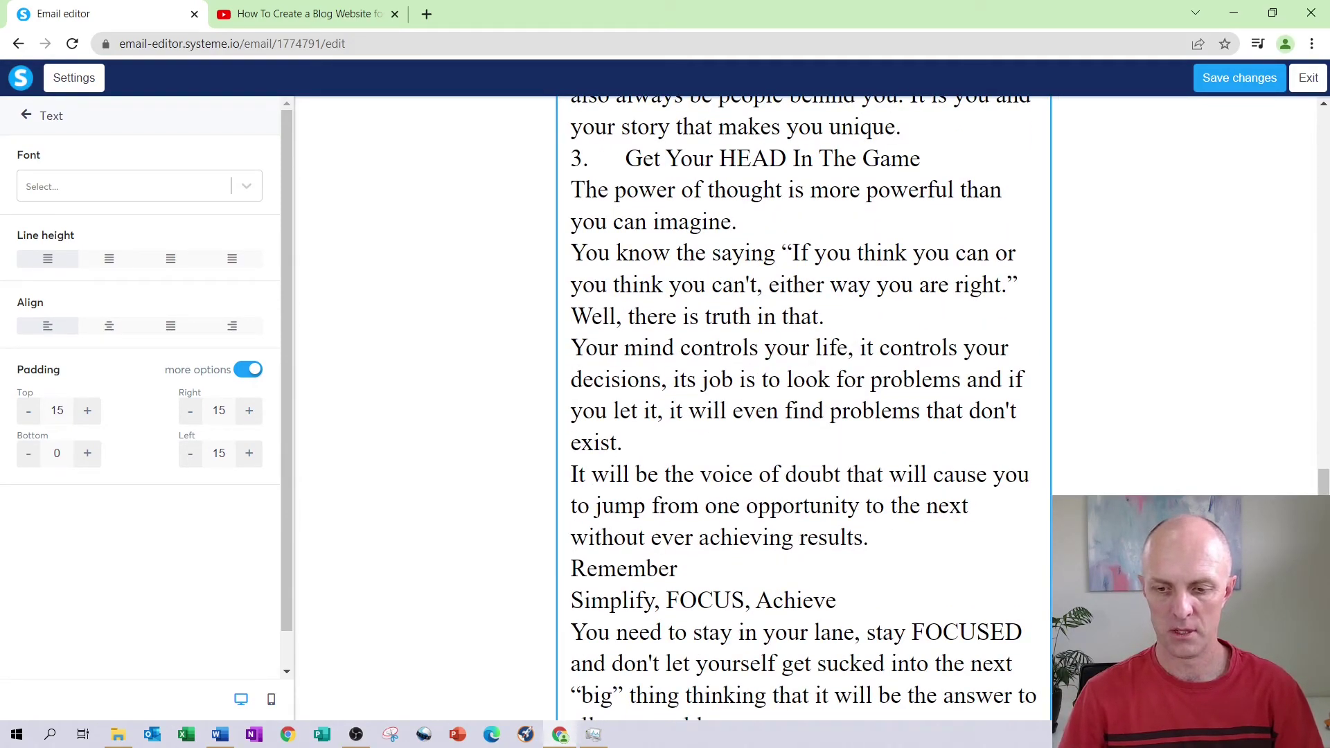
Step: Insert a blank line below the "Hi" greeting and add the First name replacement right after "Hi"
scroll(624, 312, "up", 10)
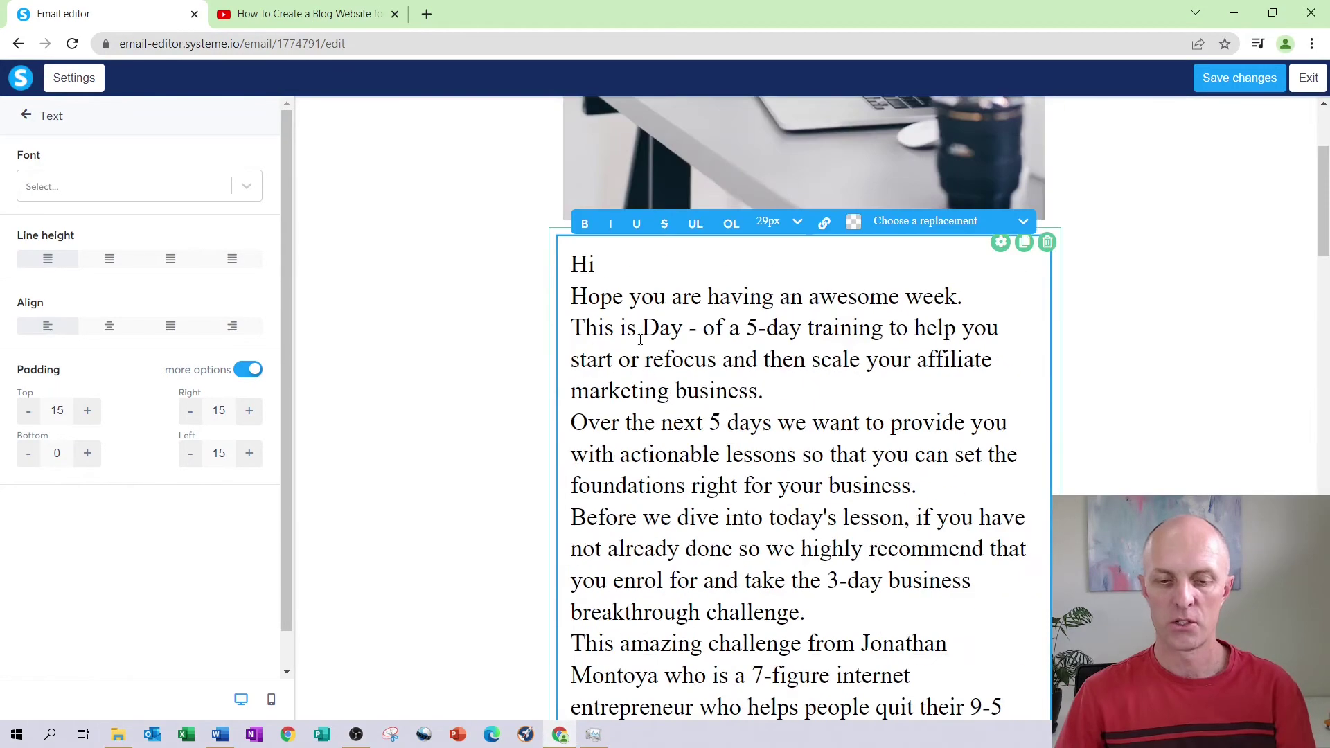
key("Return")
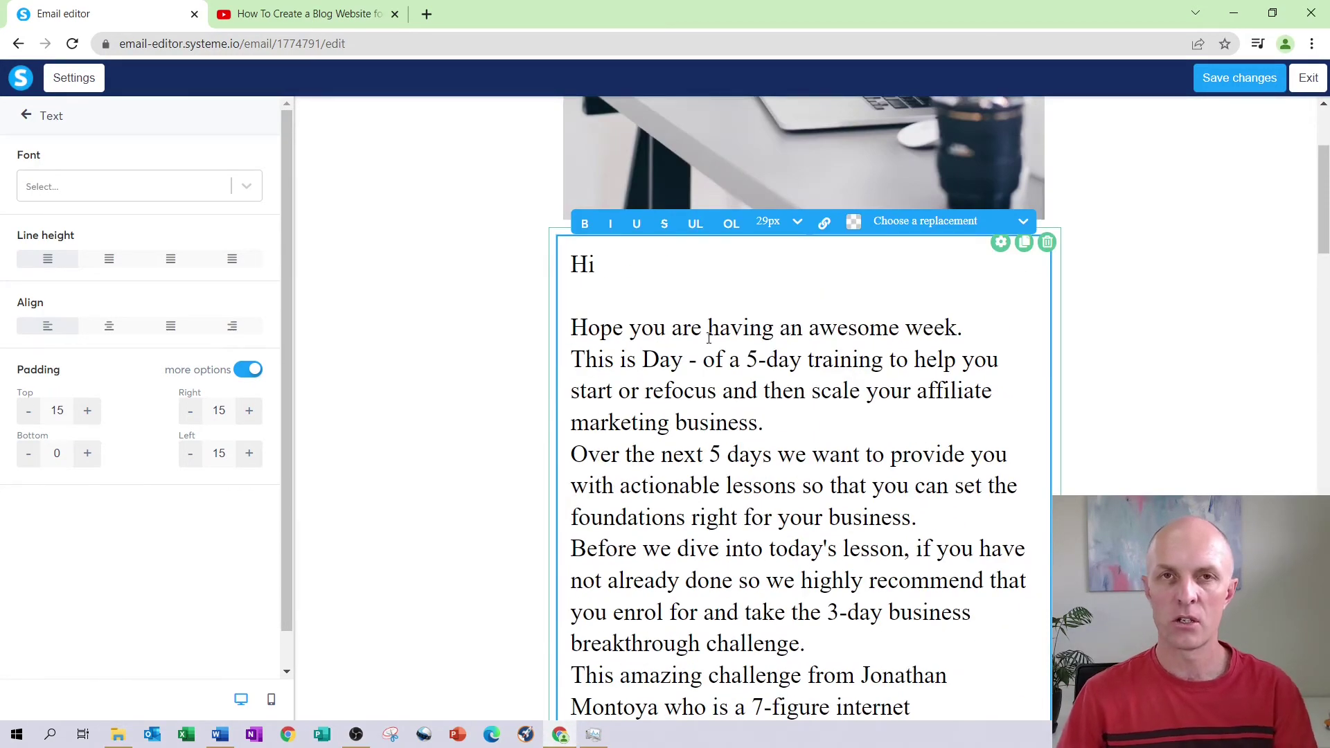
left_click(670, 261)
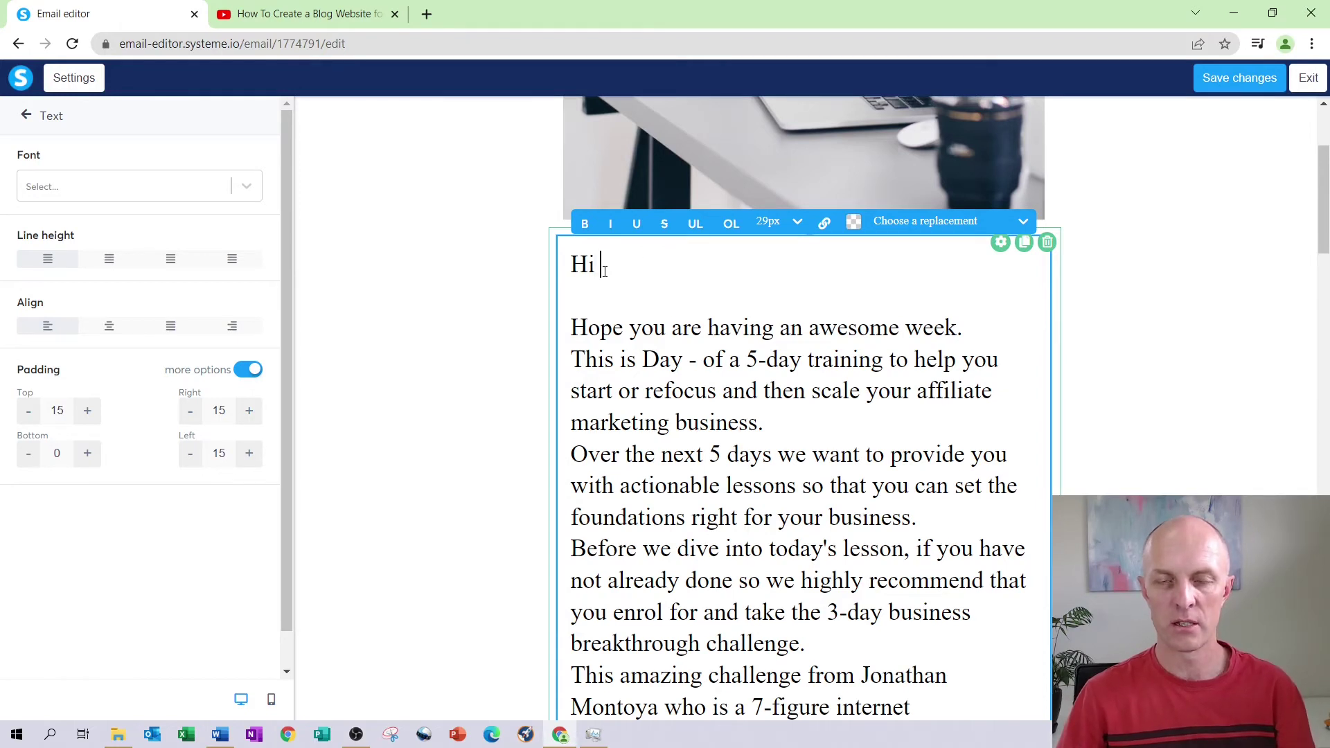
left_click(918, 223)
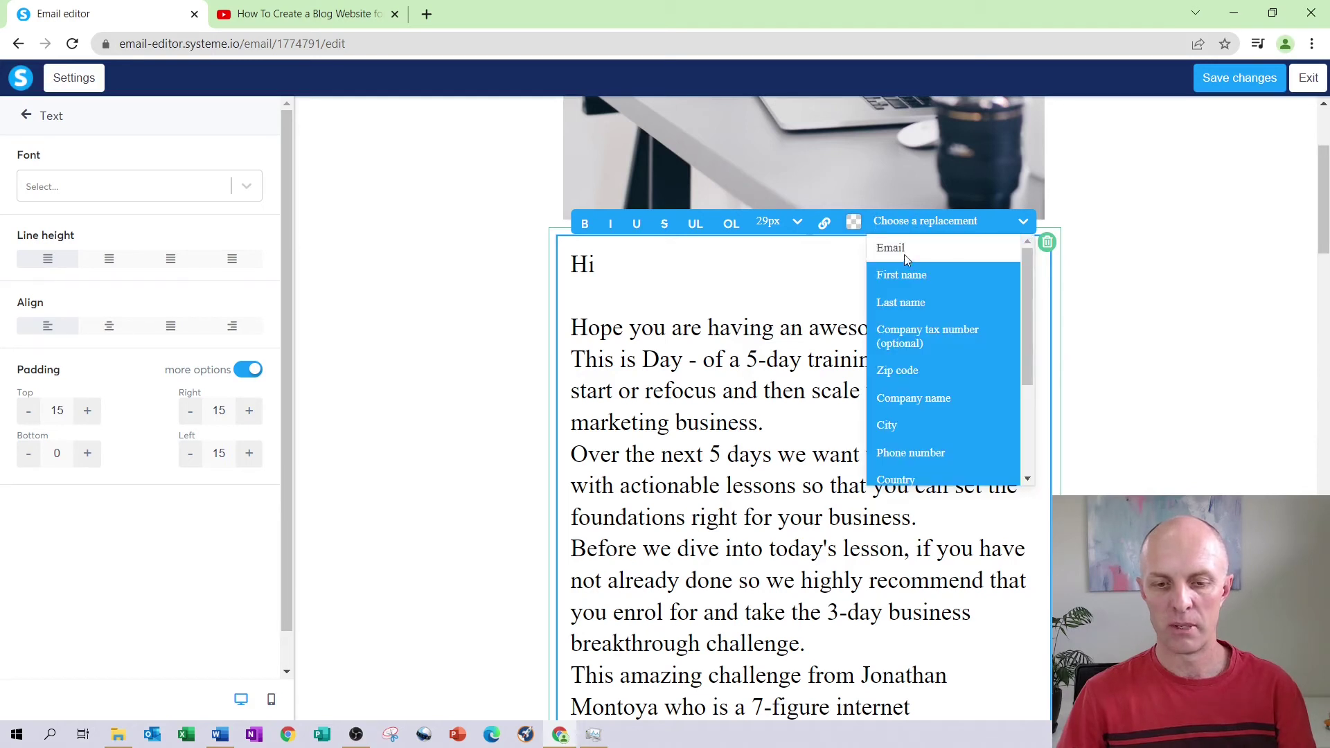
left_click(909, 277)
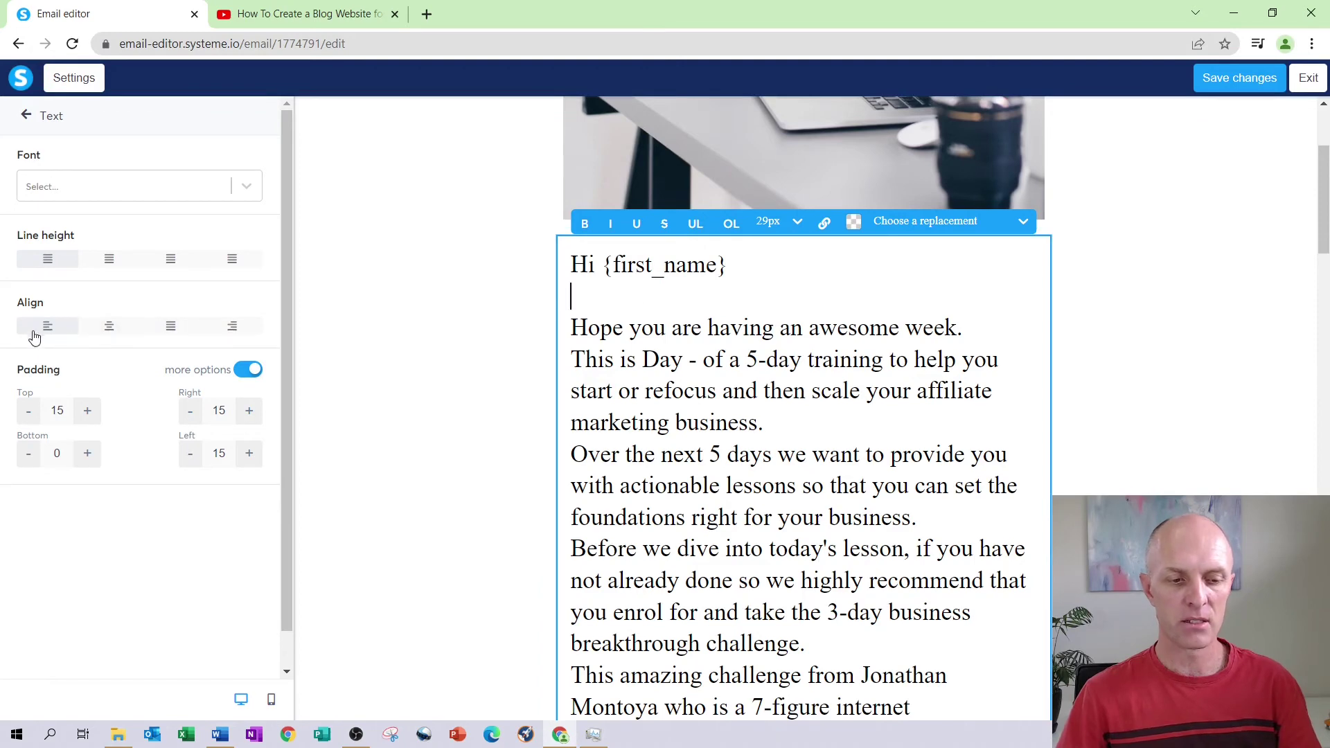
left_click(110, 328)
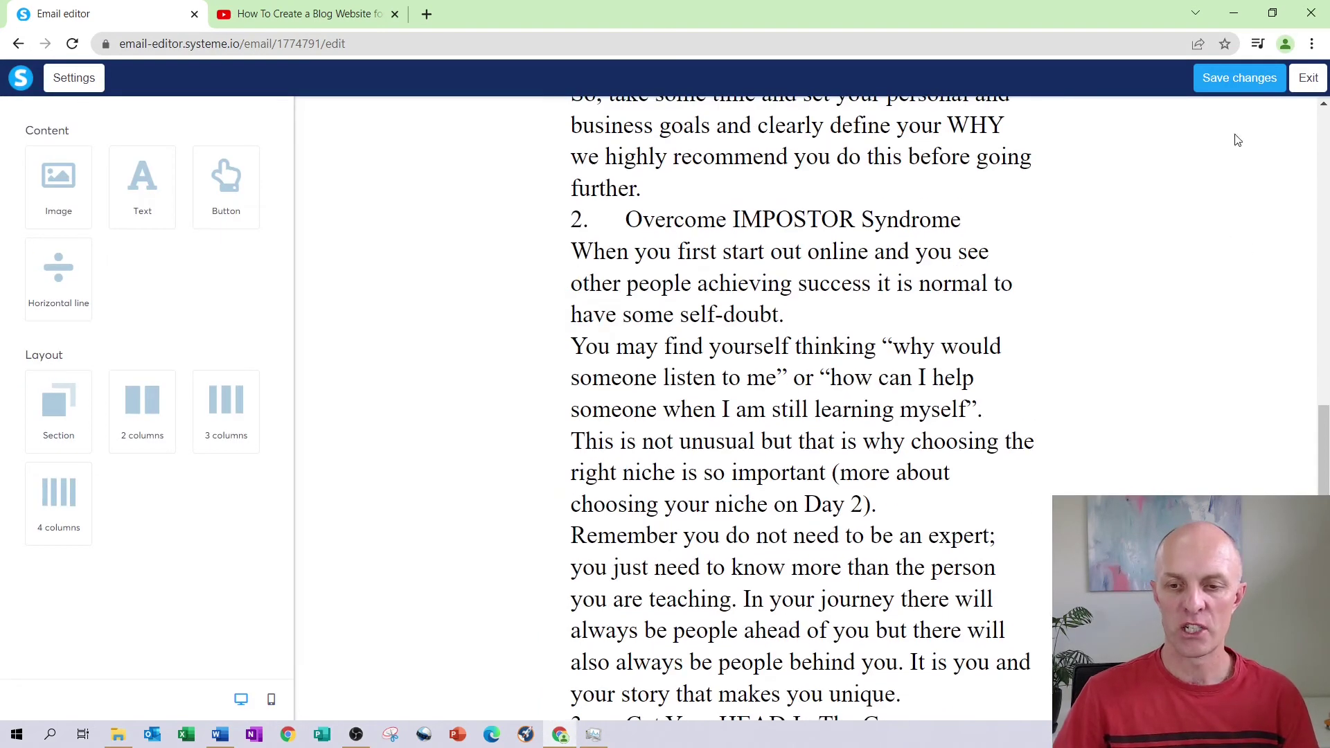
Step: Save the email design changes, exit the editor, and look over the email on its campaign edit page
left_click(1238, 82)
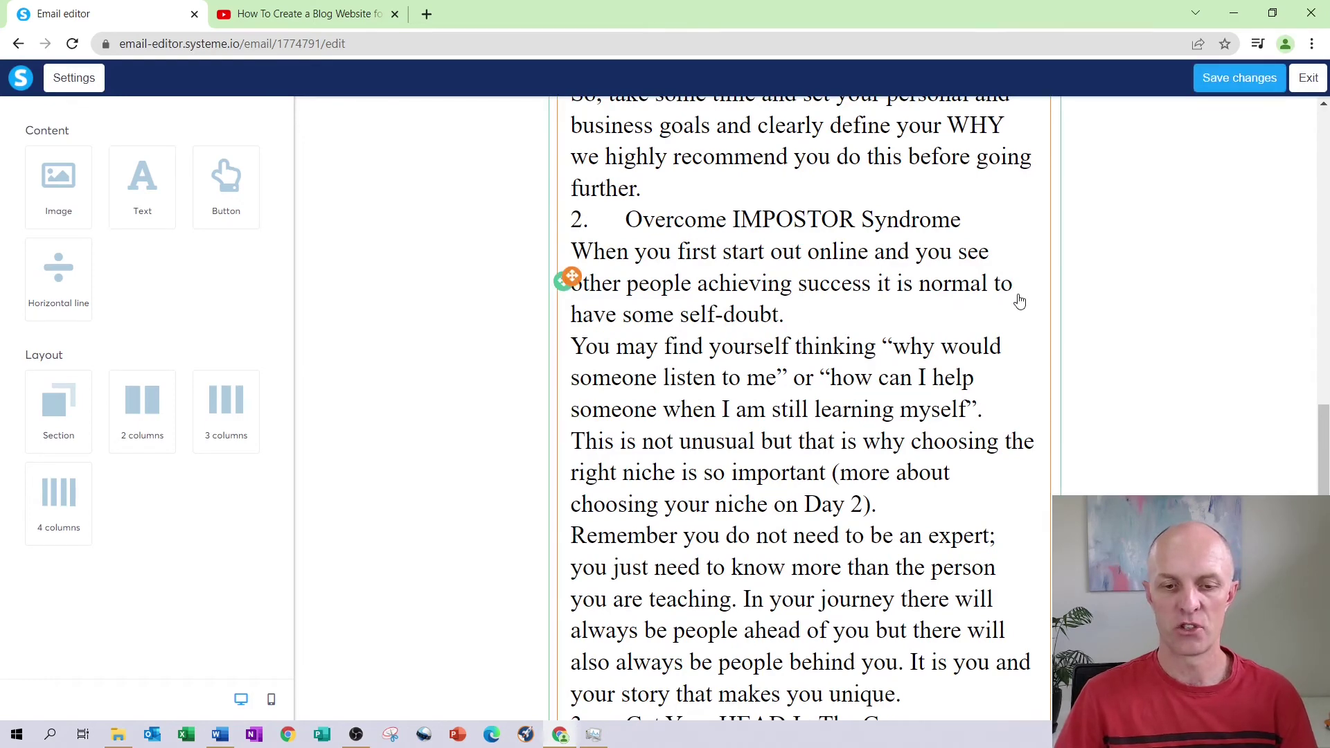
left_click(1308, 78)
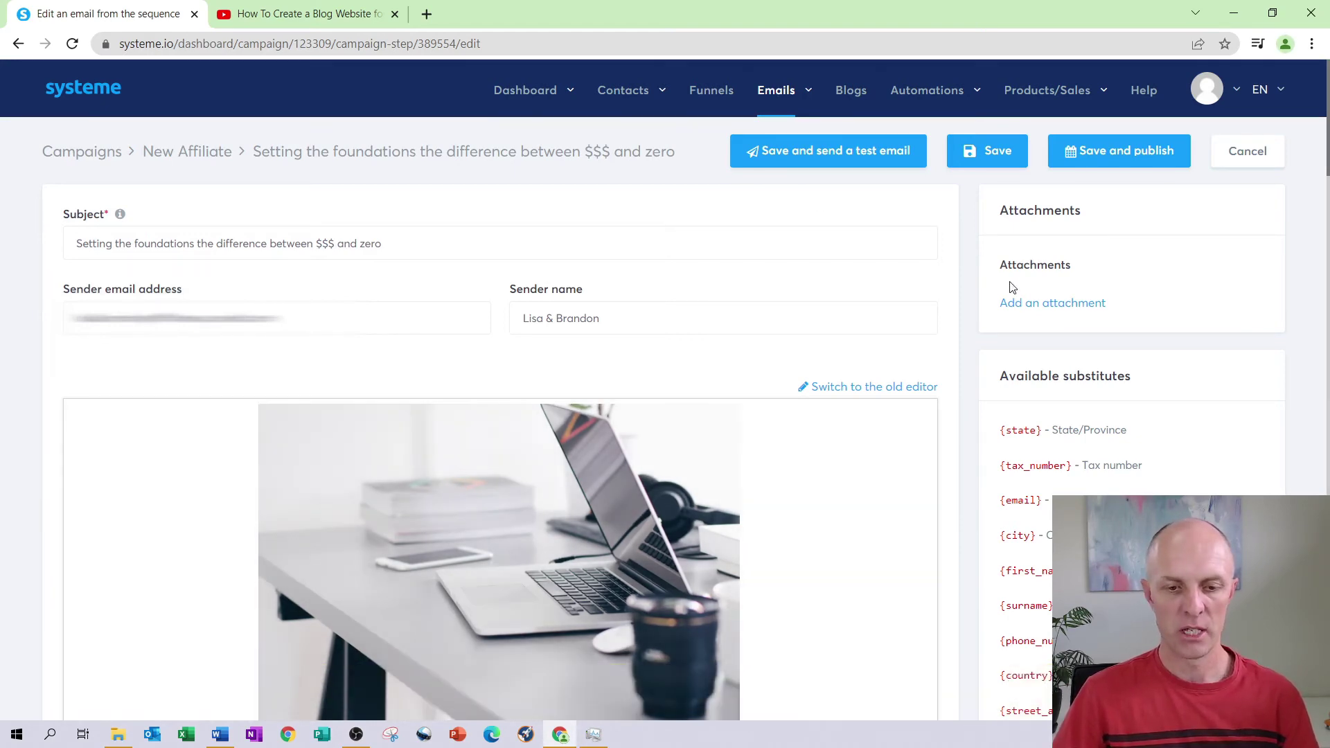
scroll(736, 270, "down", 3)
scroll(724, 275, "up", 3)
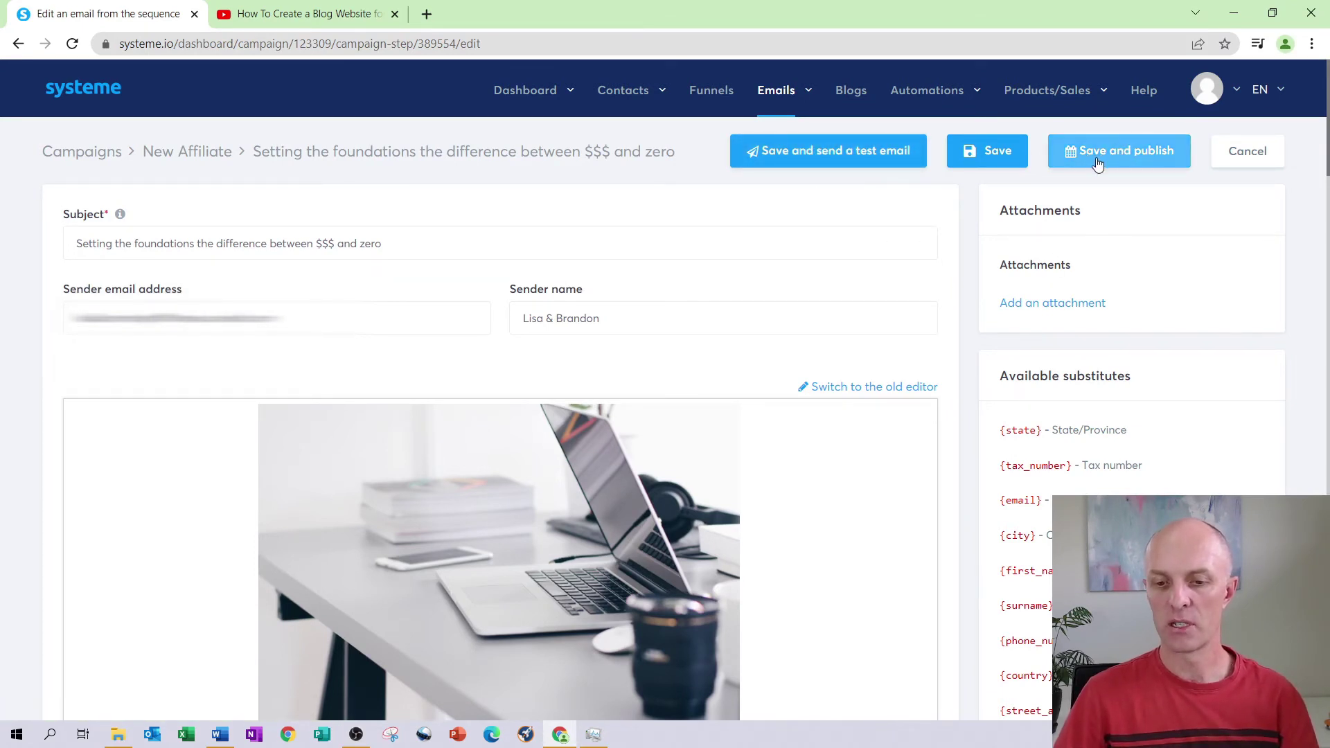
Step: Start publishing the email with a sending delay of 1 day after the "Ready, Set, Go" email
left_click(1123, 160)
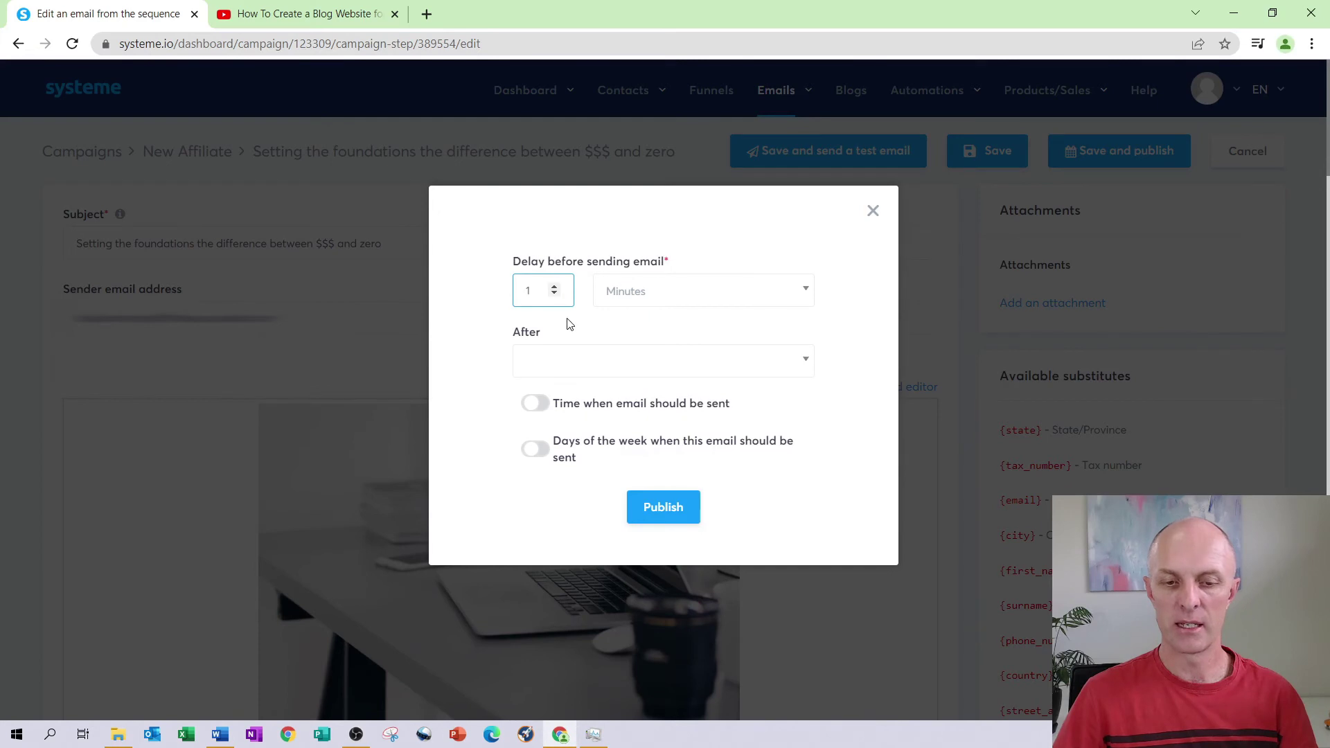
left_click(805, 299)
left_click(803, 363)
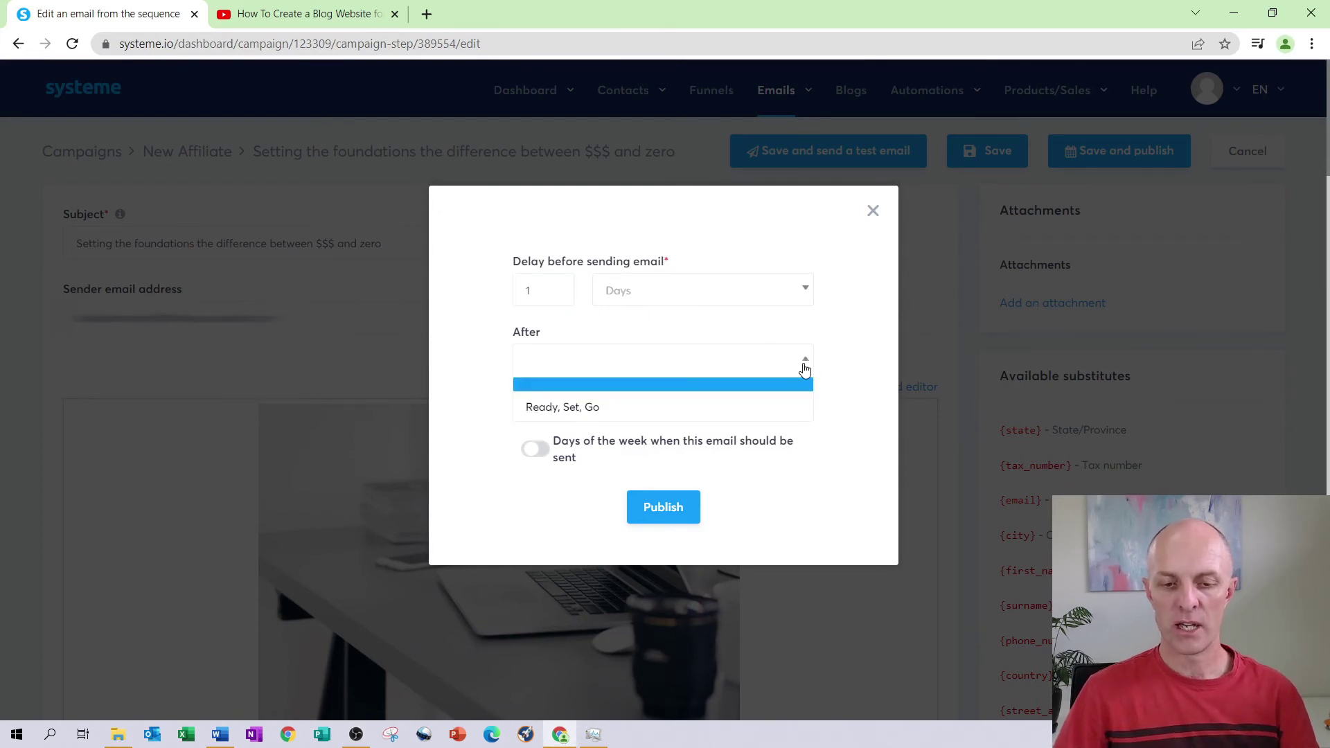
left_click(551, 414)
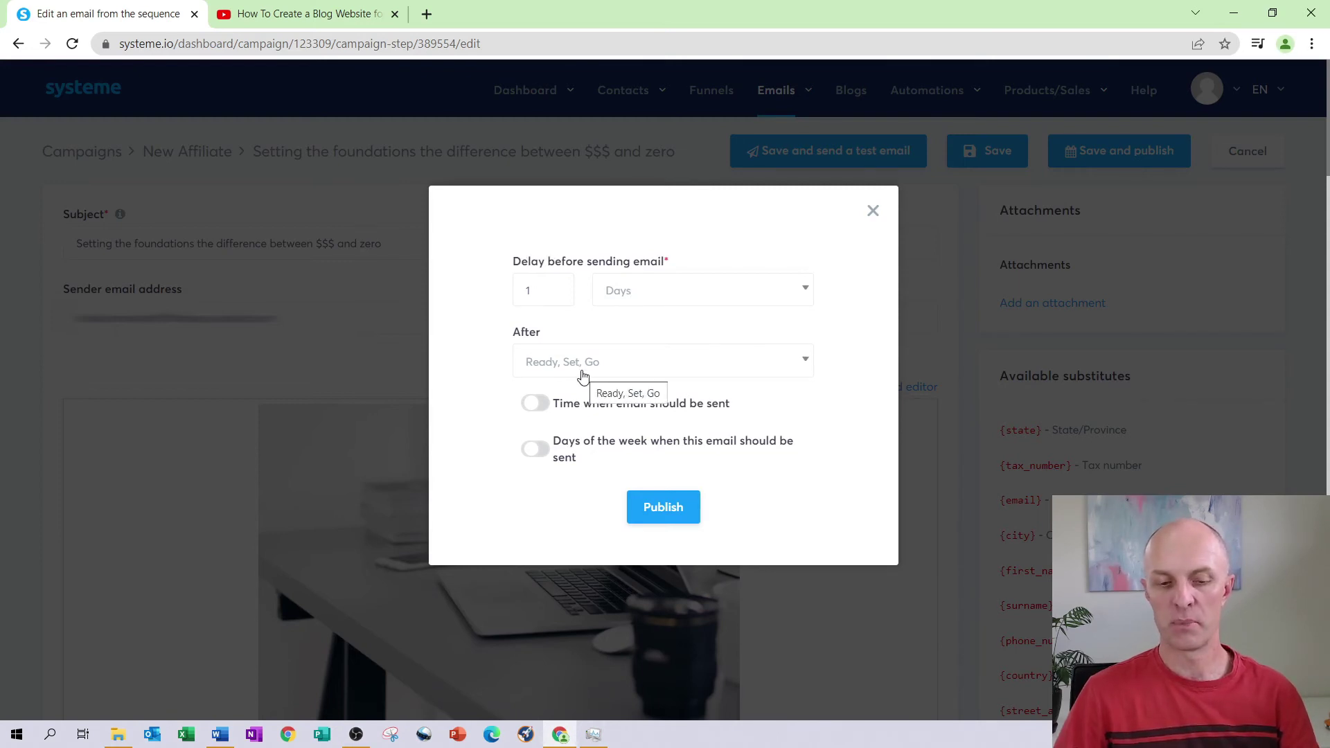
Step: Enable a fixed sending time for the email and set it to 06:00
left_click(534, 403)
left_click(589, 456)
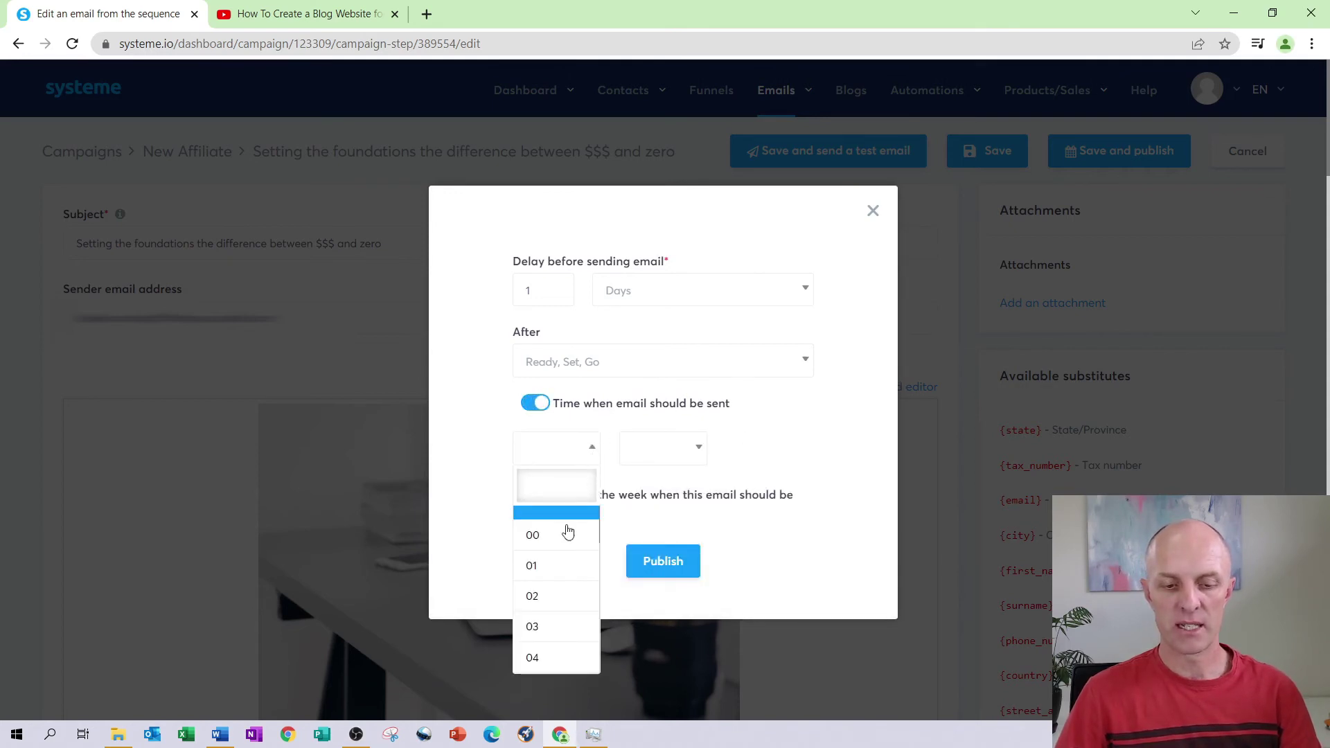
scroll(546, 609, "down", 2)
left_click(541, 642)
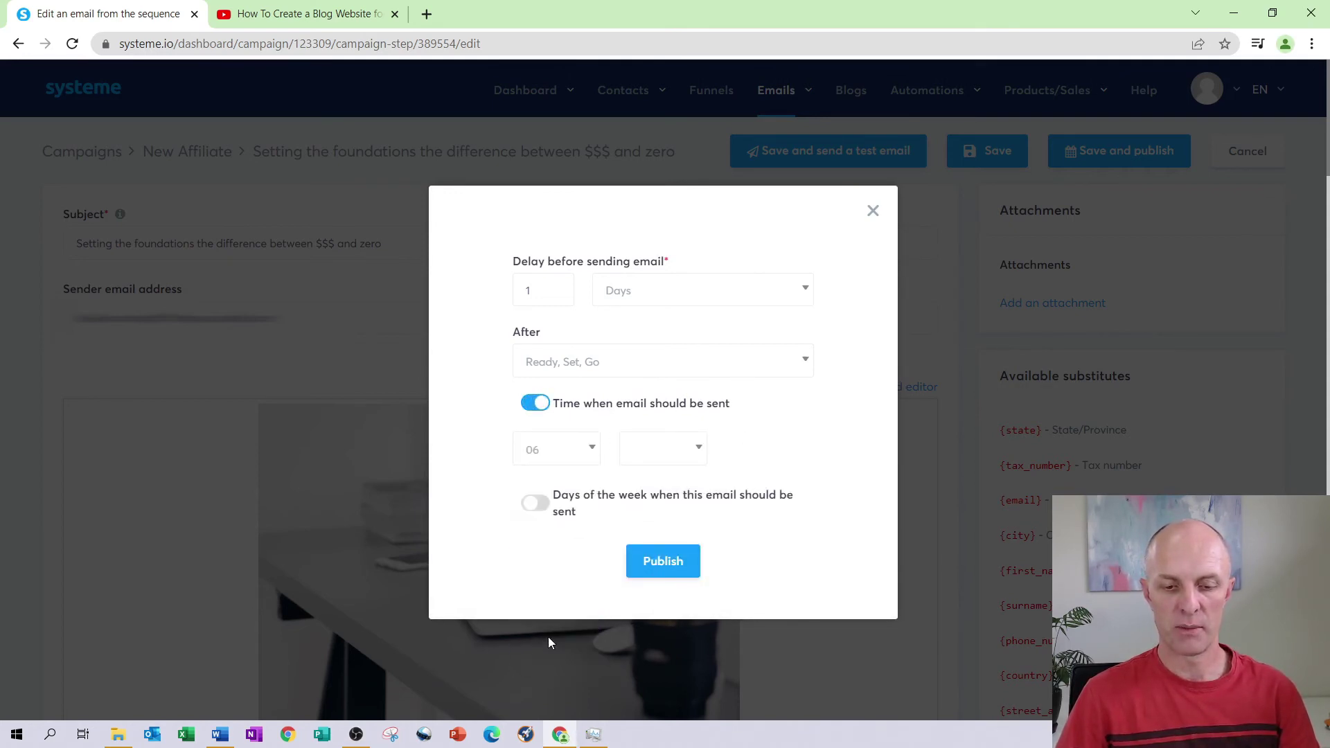
left_click(698, 450)
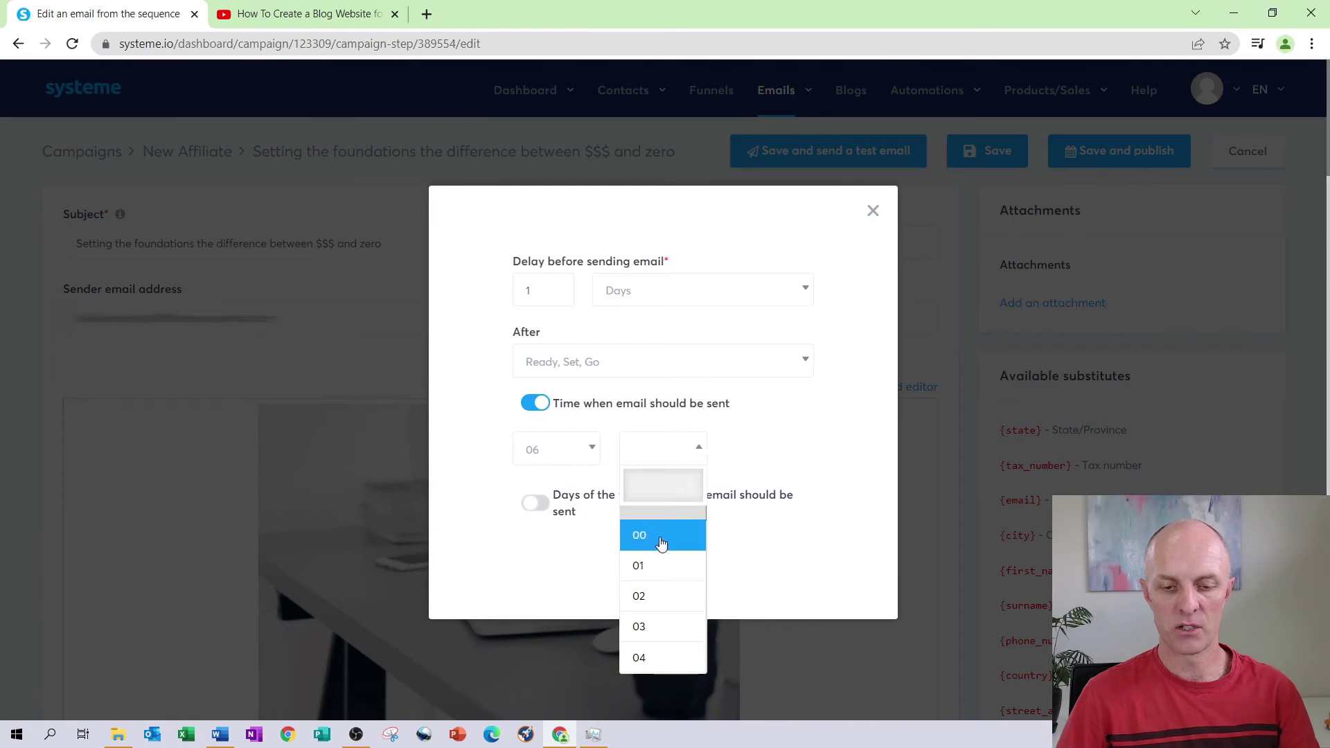
left_click(658, 541)
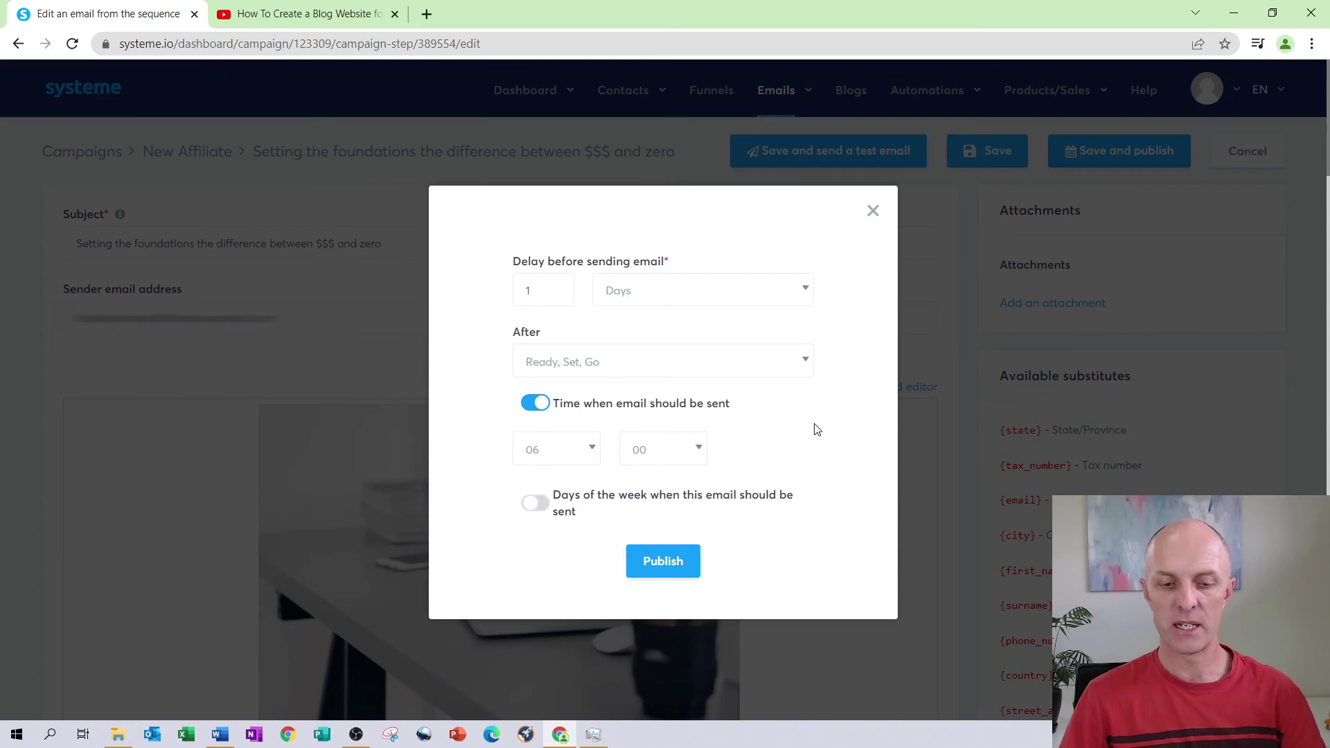
Step: Restrict the sending days to Monday through Friday by excluding Saturday and Sunday, and publish the email
scroll(818, 430, "down", 3)
left_click(537, 503)
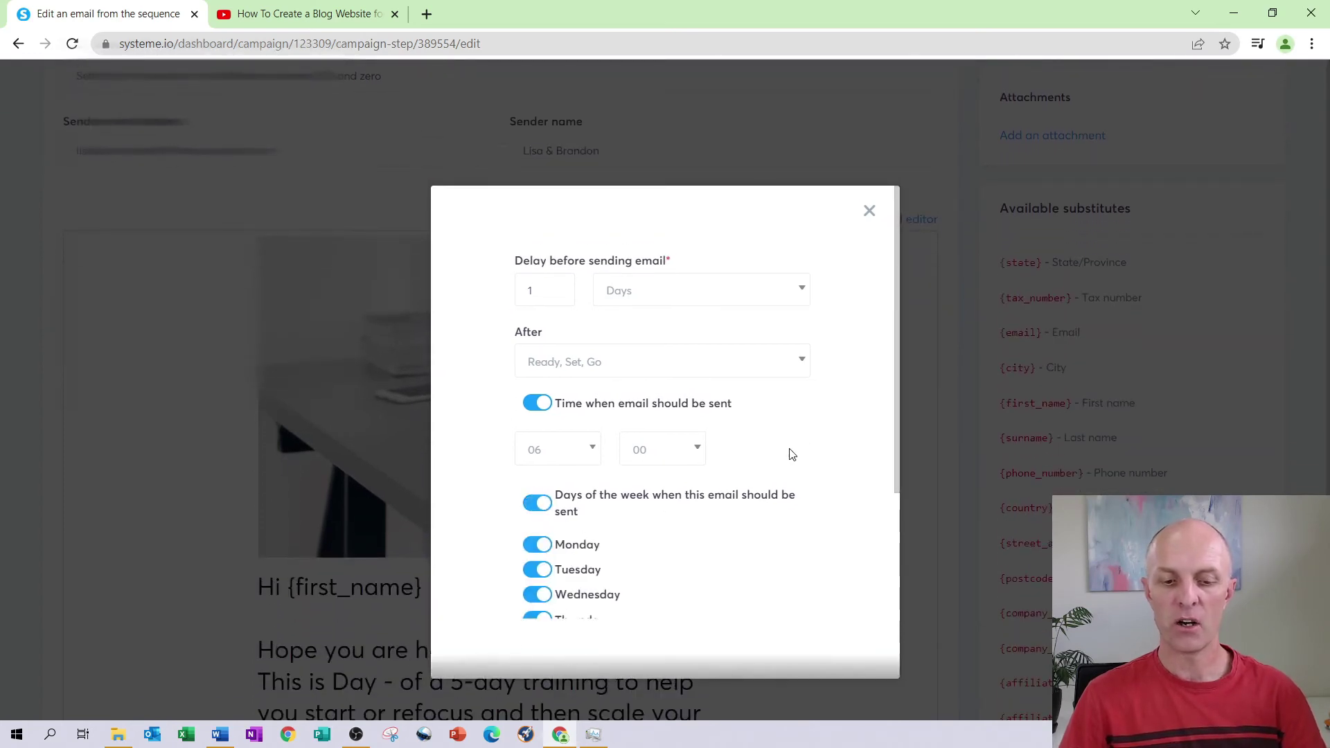
scroll(789, 451, "down", 2)
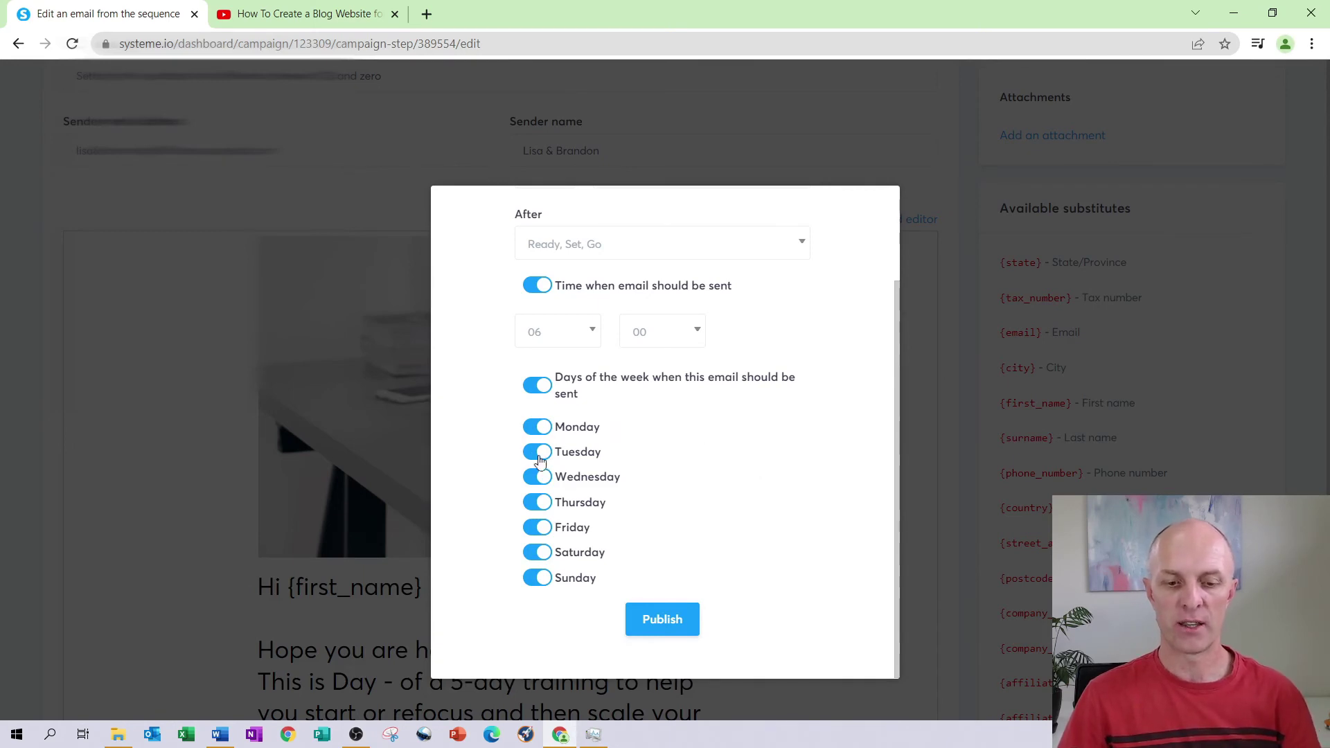
left_click(539, 552)
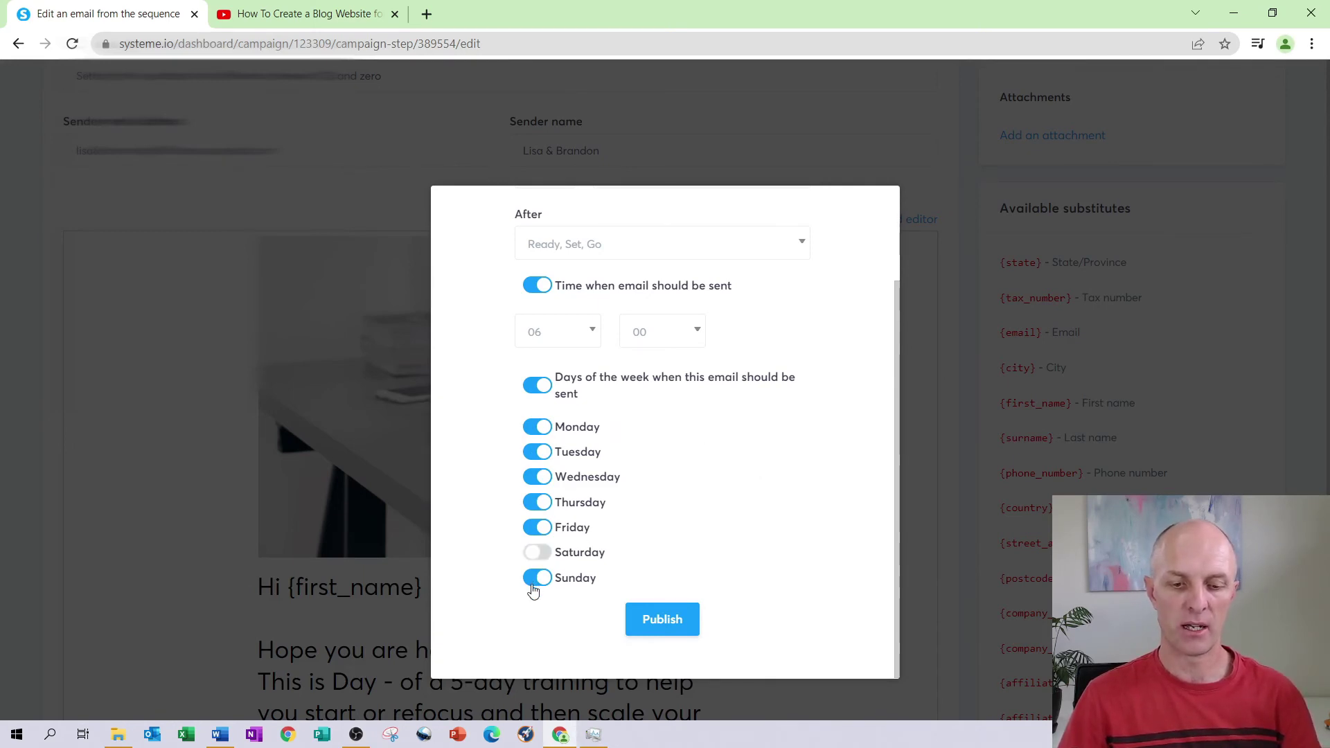
left_click(561, 581)
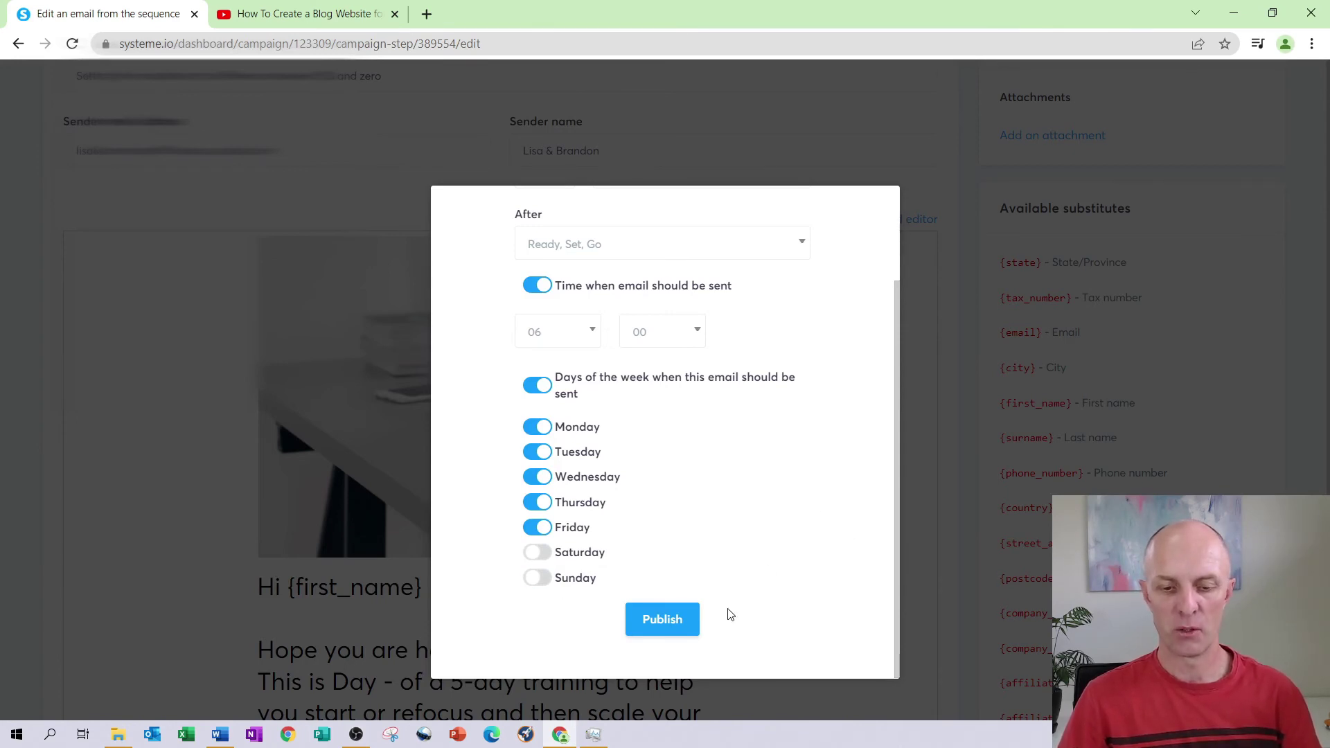
left_click(670, 622)
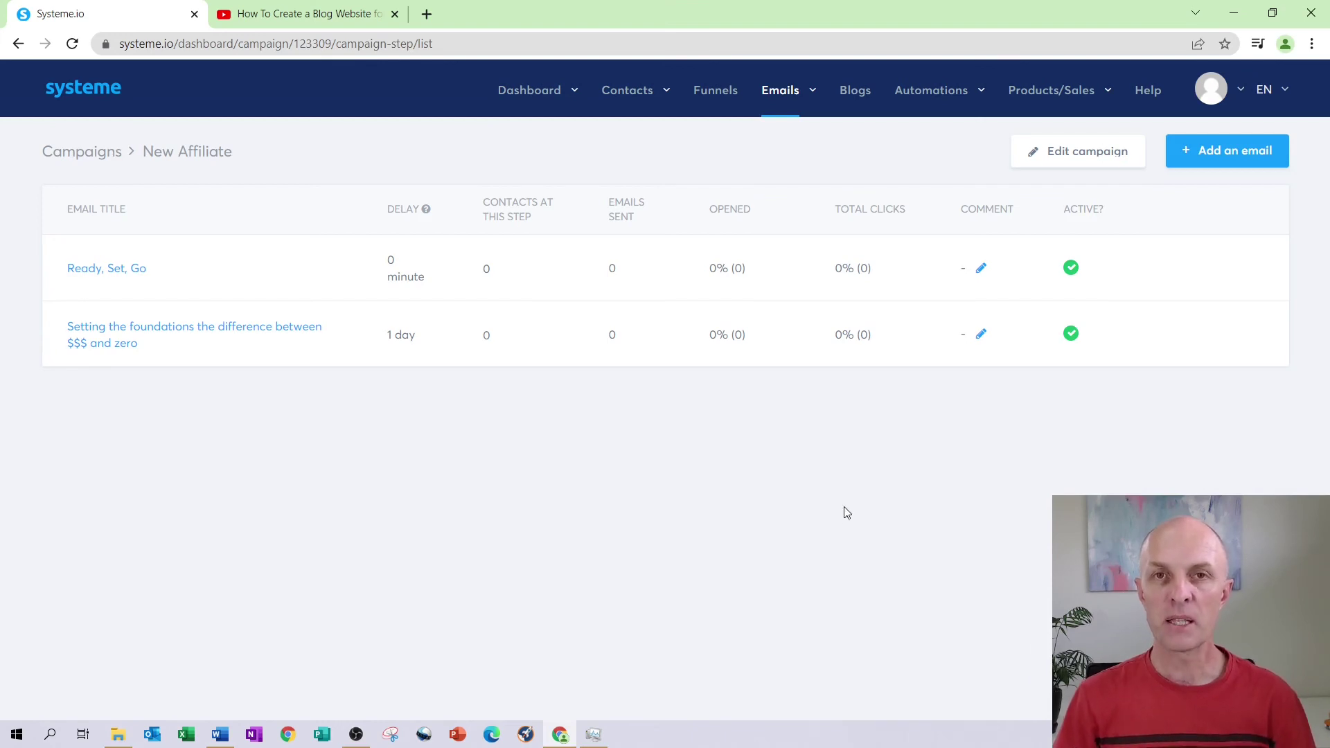
Step: Create a new automation workflow named "New Affiliate"
mouse_move(755, 330)
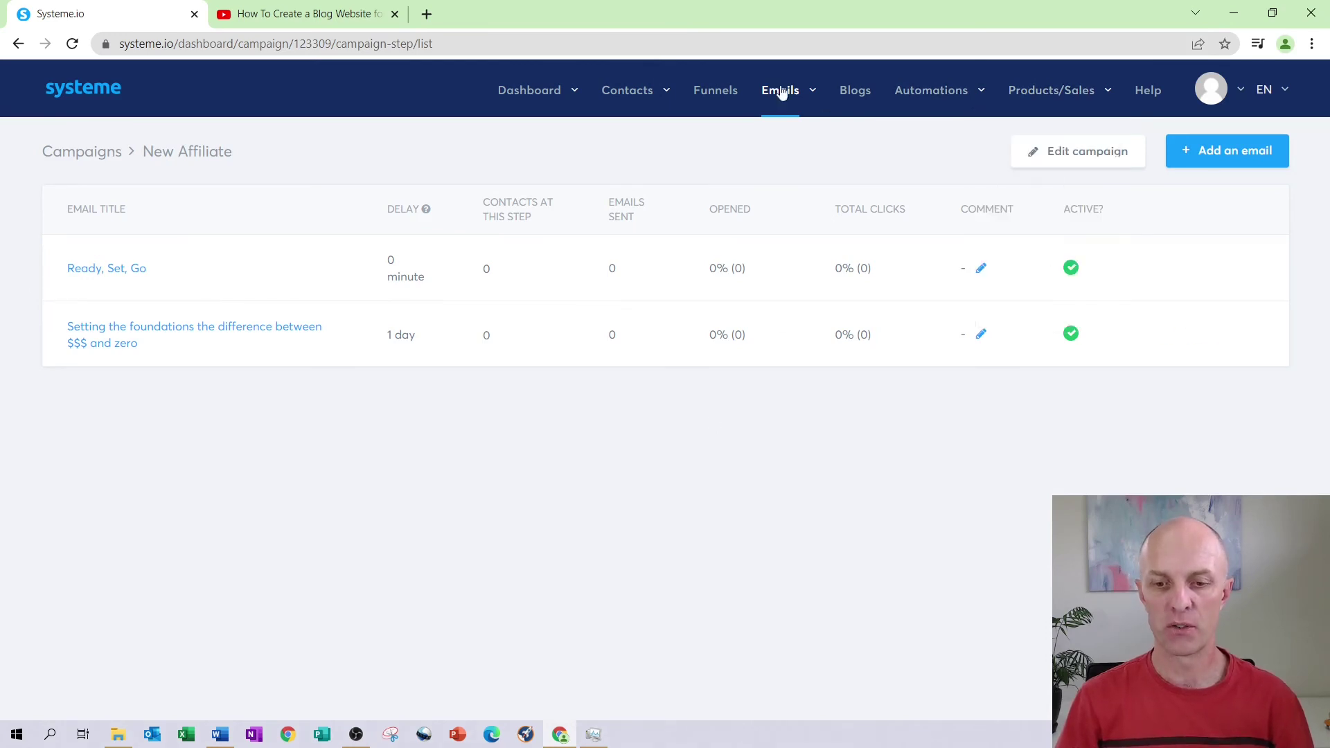
mouse_move(943, 100)
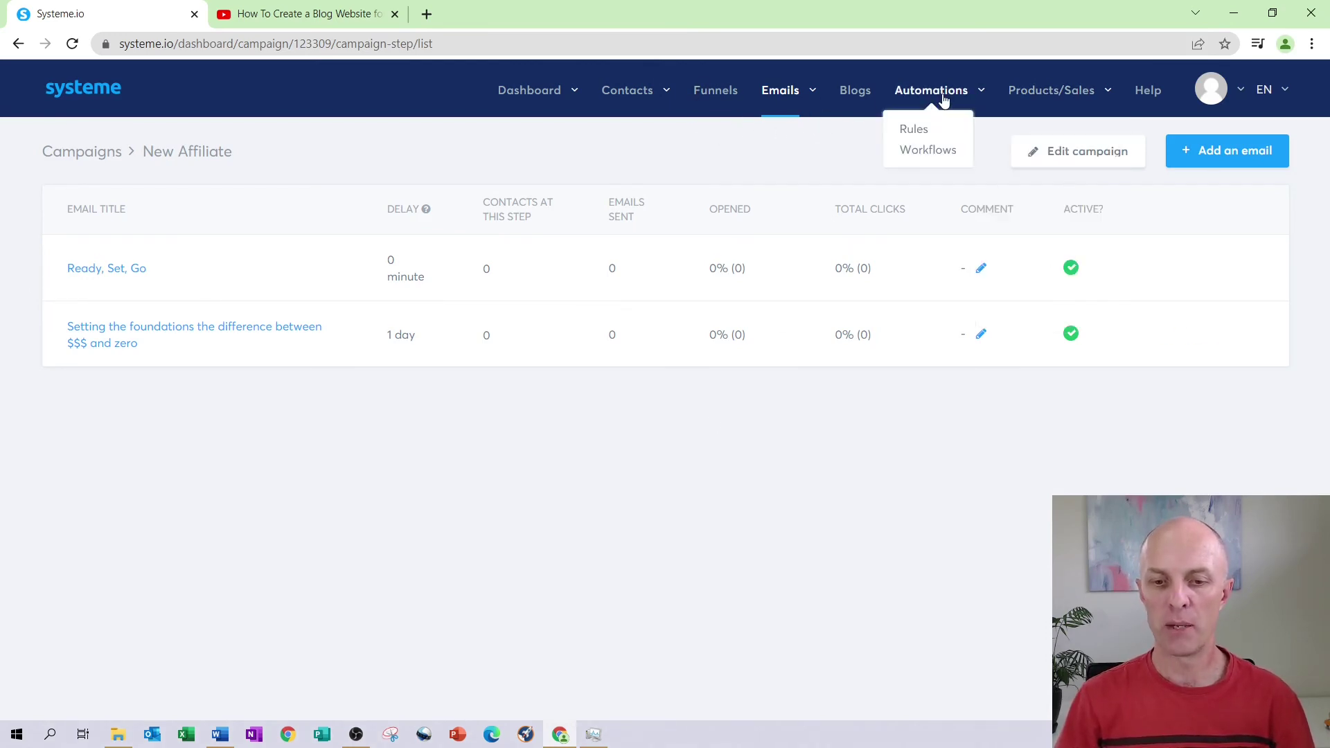
left_click(934, 157)
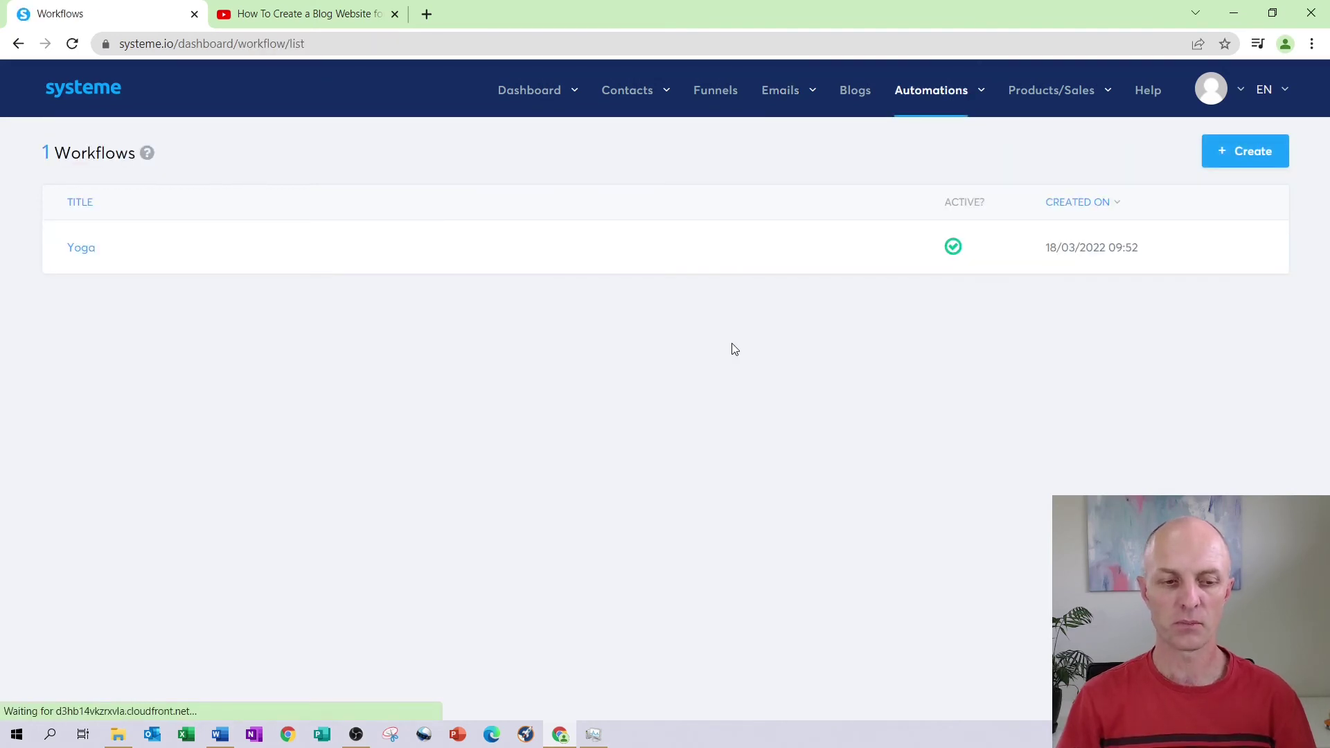
left_click(1245, 161)
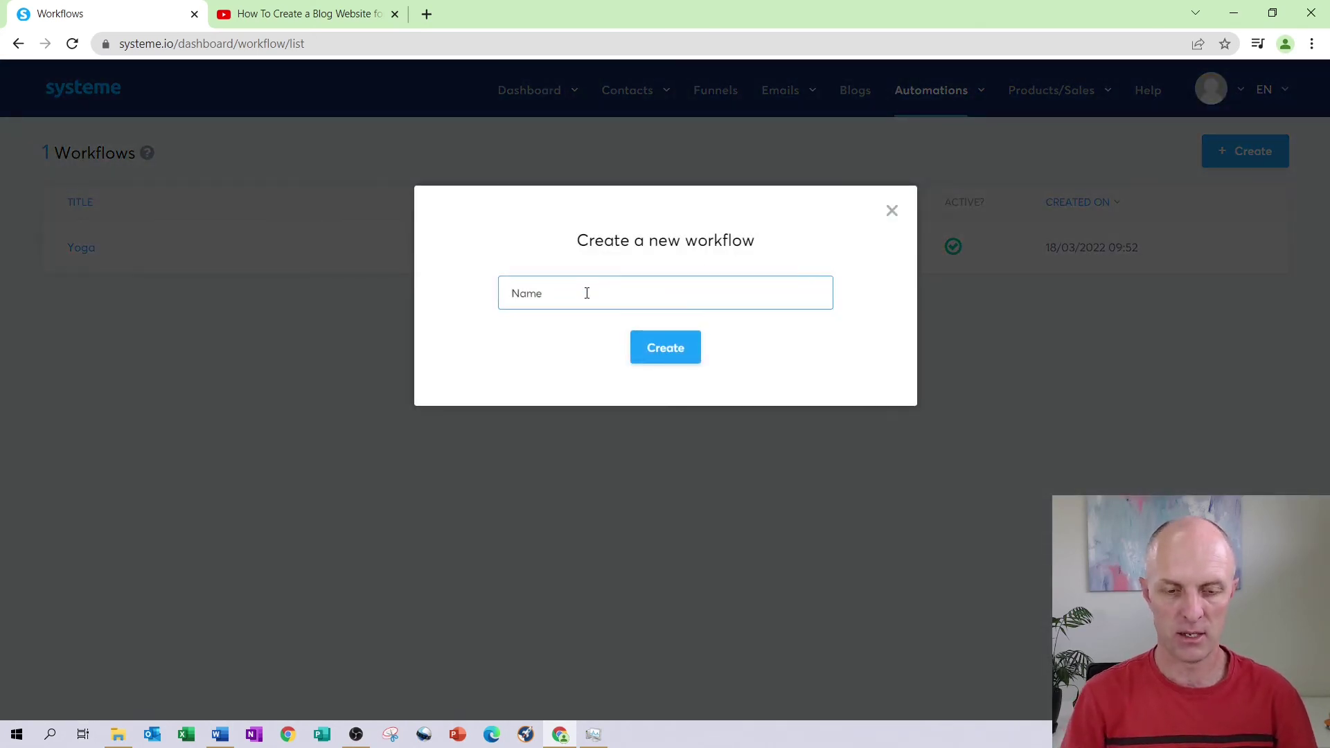
type("Ne")
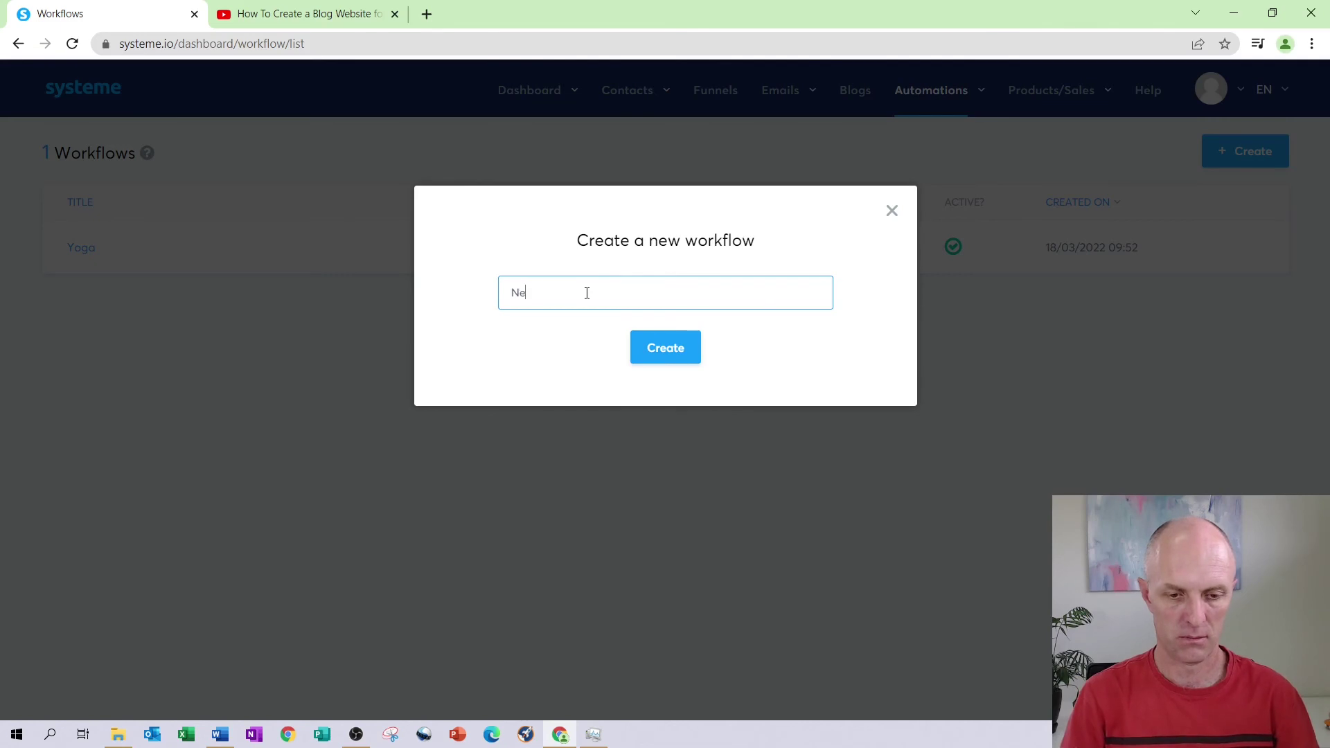
type("w Aff")
type("liate")
left_click(683, 359)
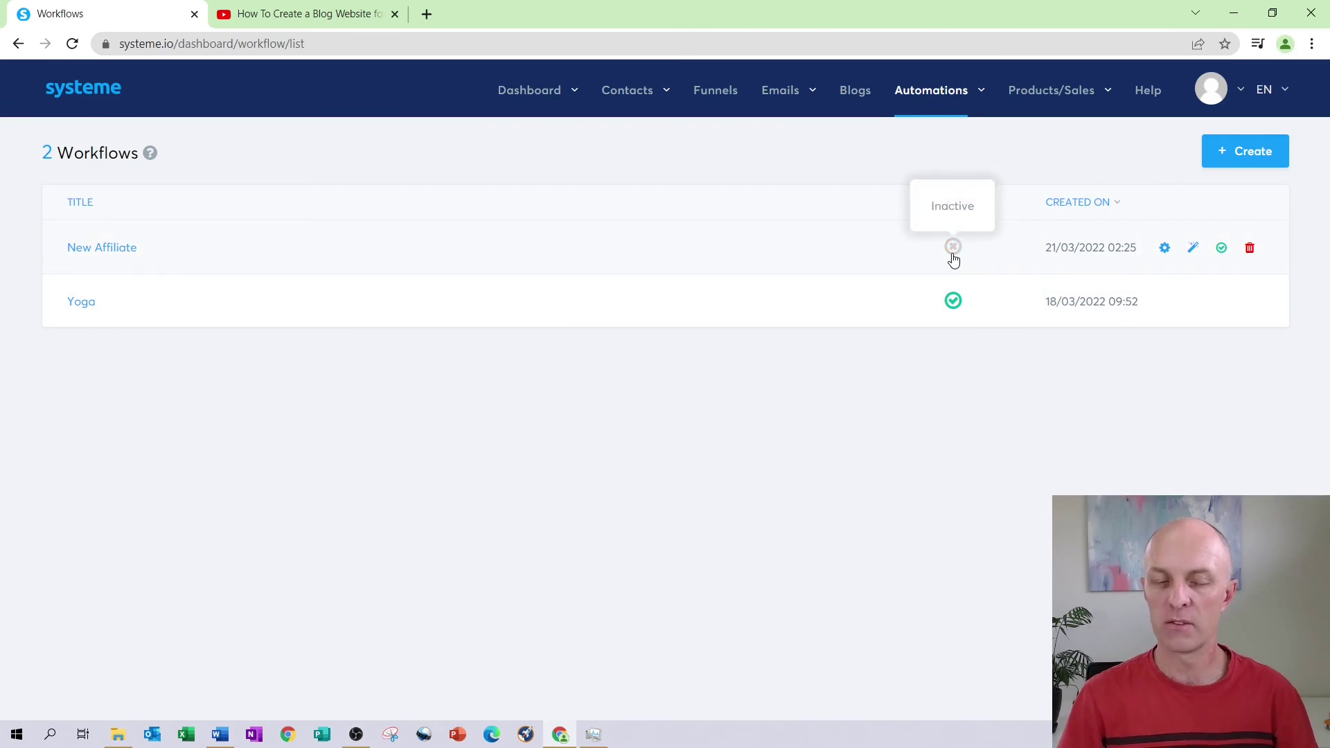
Step: Open the "New Affiliate" workflow in the builder and create a "Tag added" trigger for the "New Affiliate" tag
left_click(1193, 248)
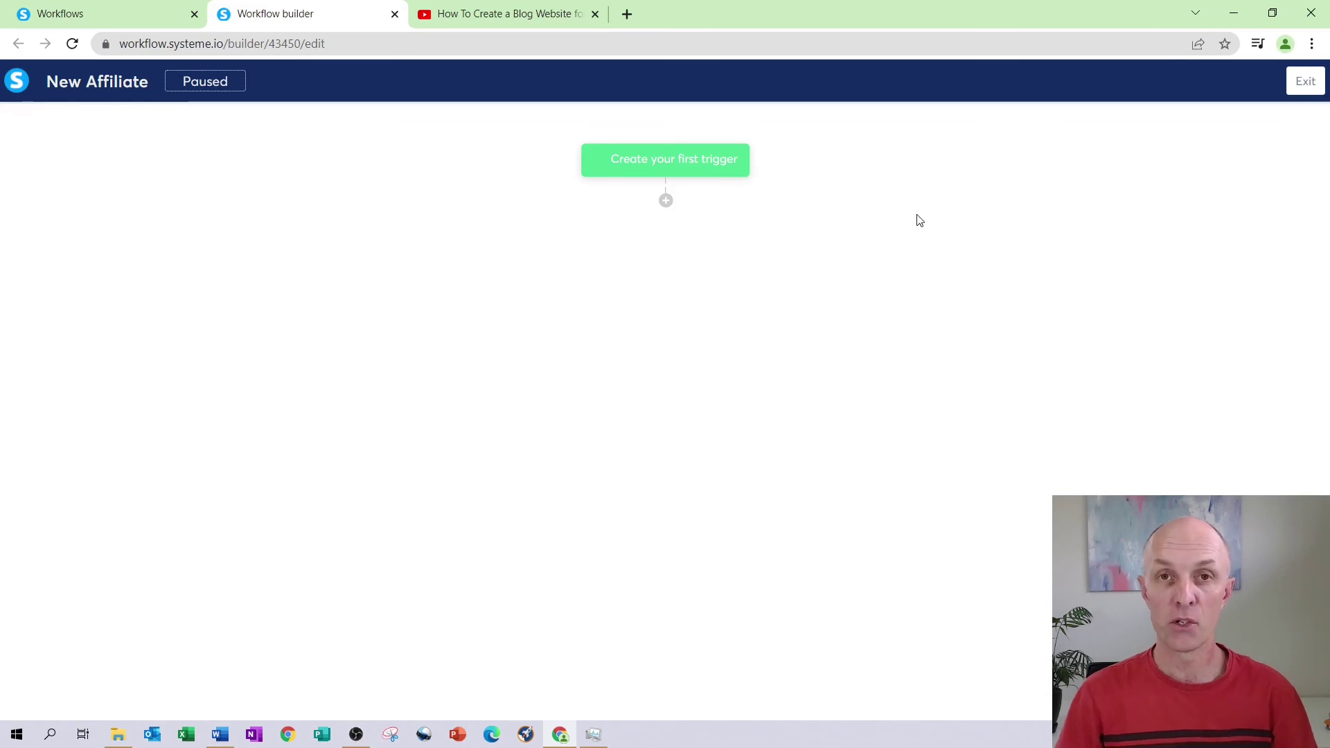
left_click(673, 170)
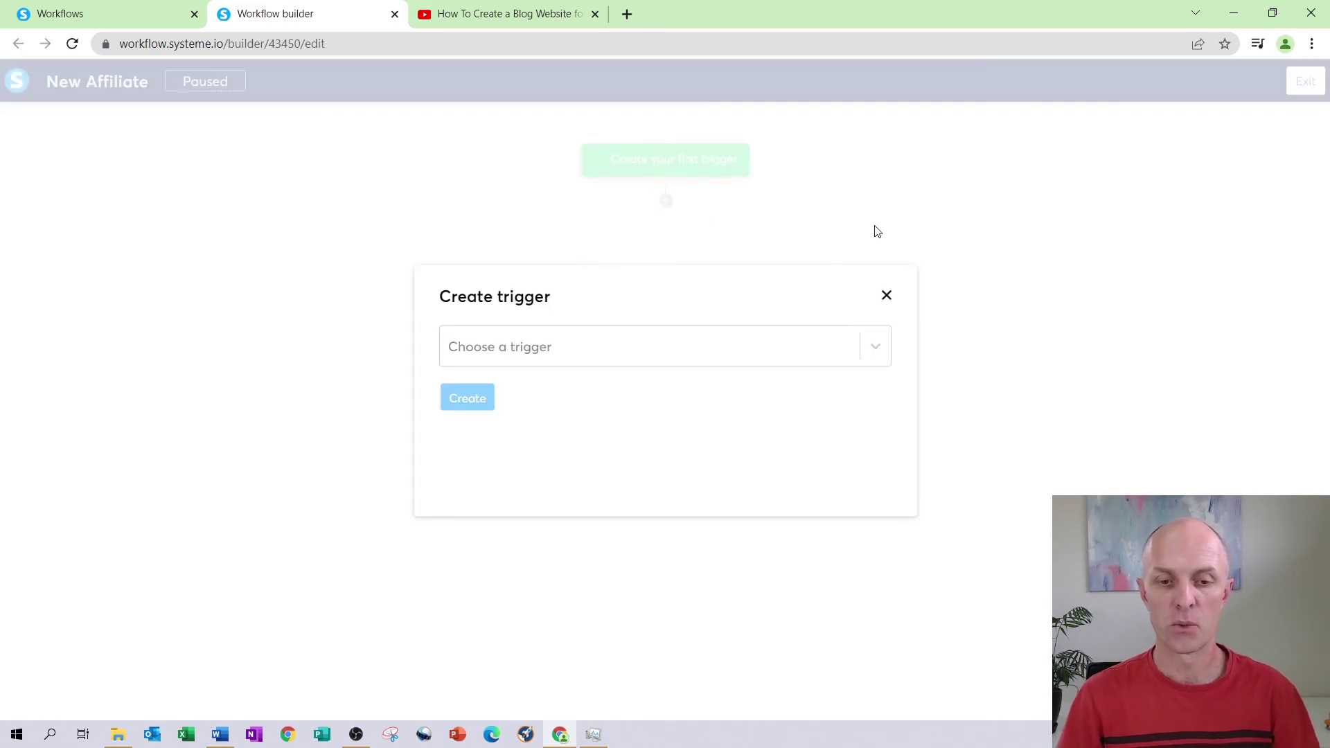
left_click(815, 354)
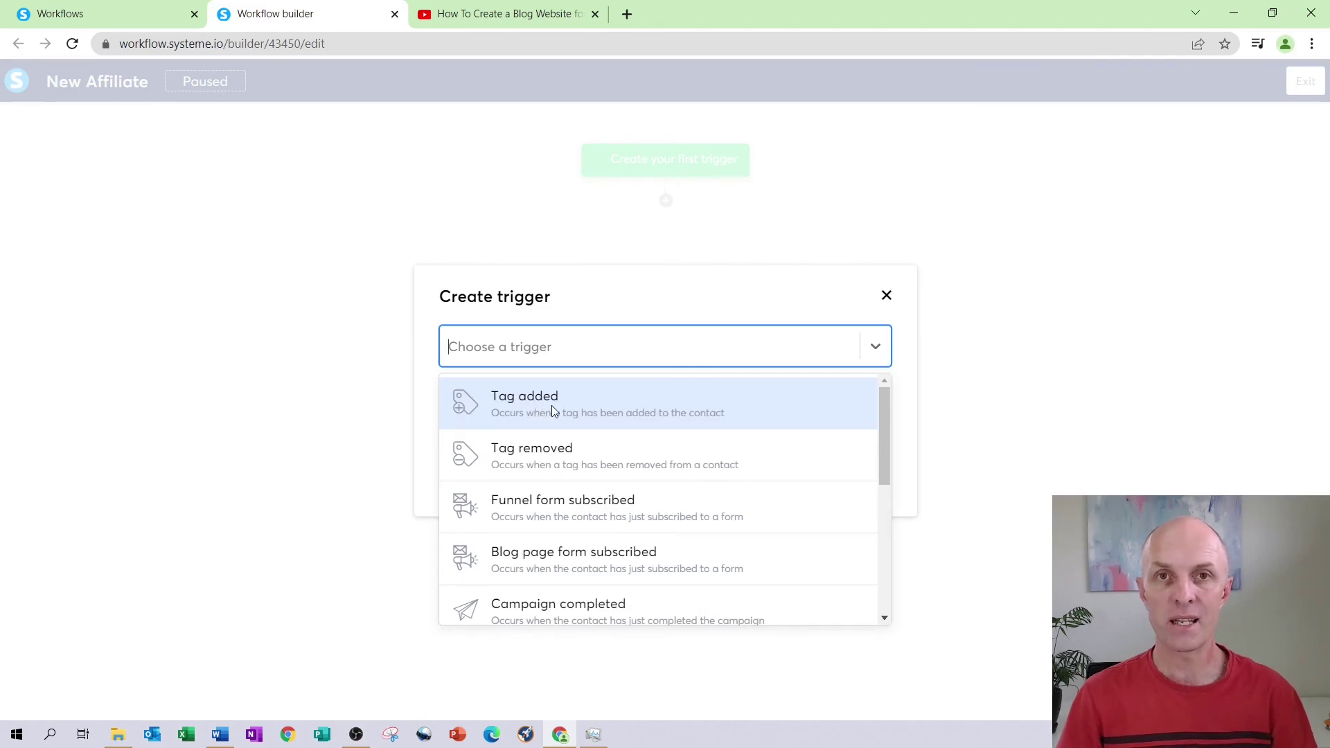
left_click(497, 405)
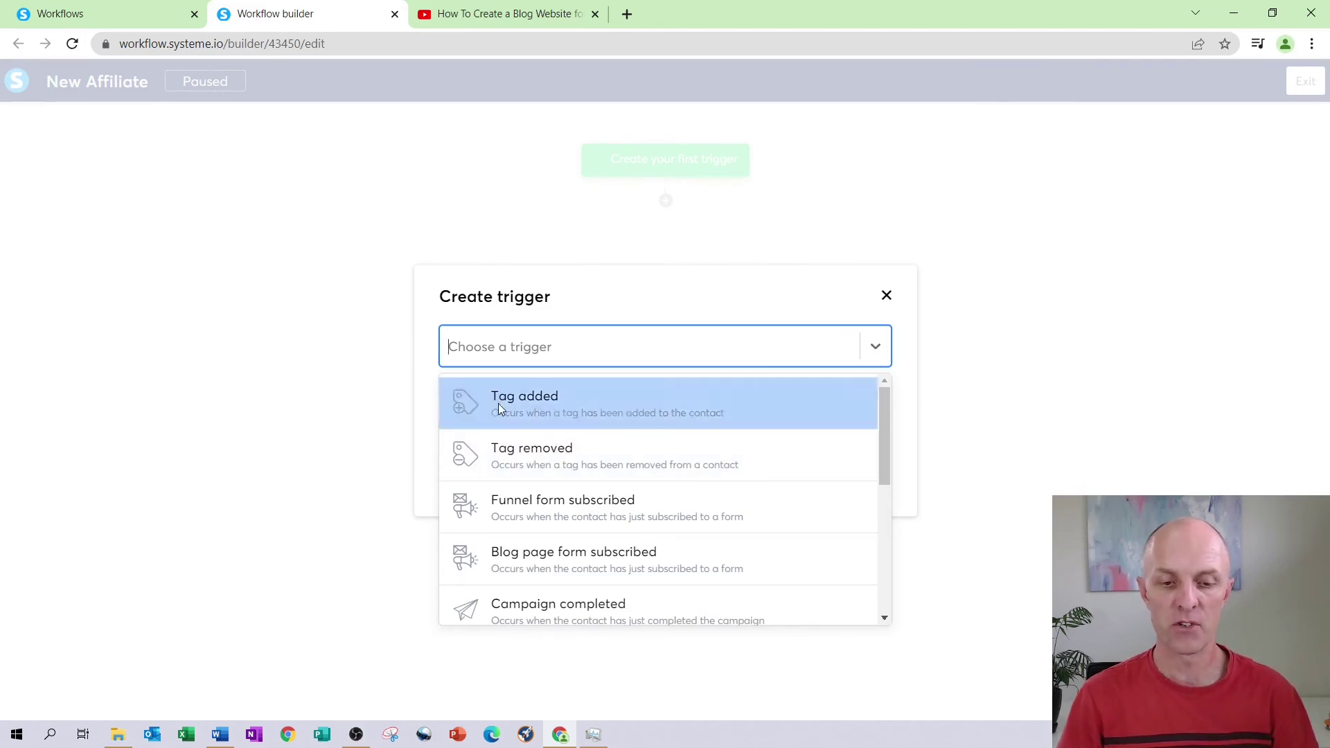
left_click(877, 400)
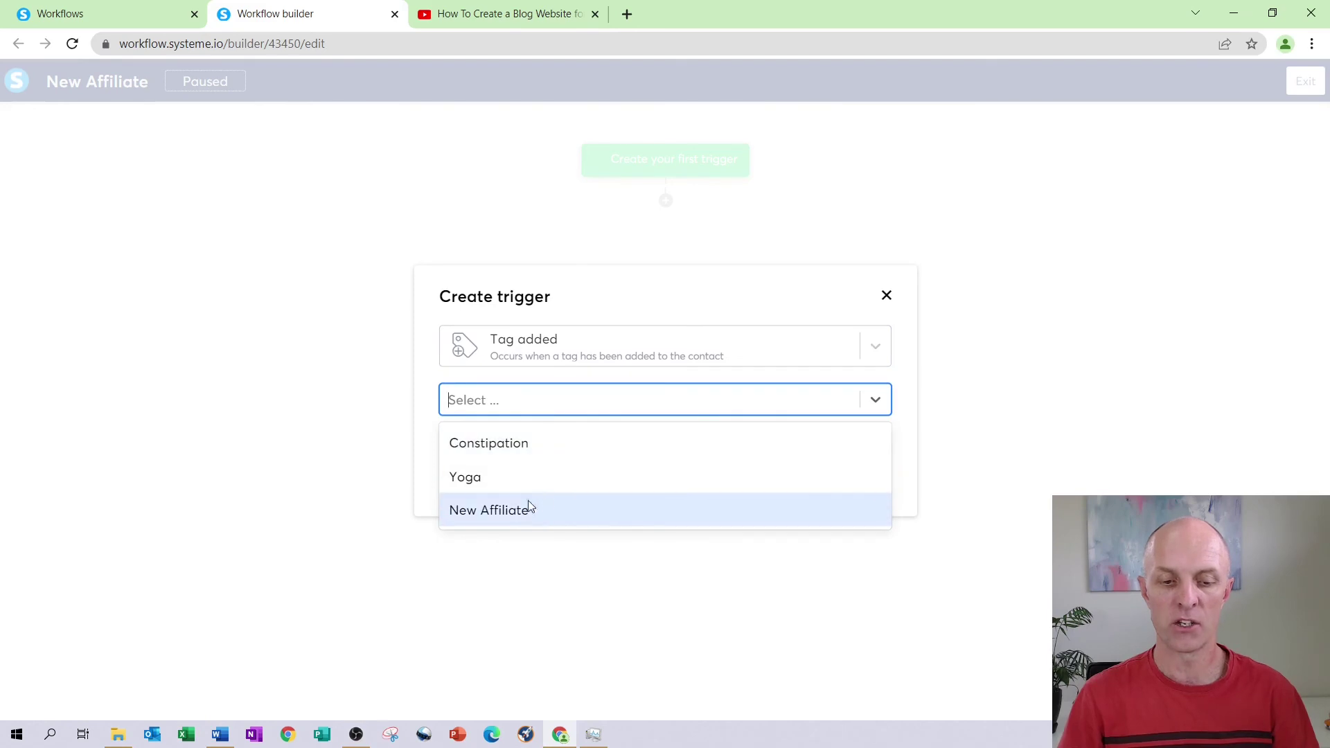
left_click(497, 521)
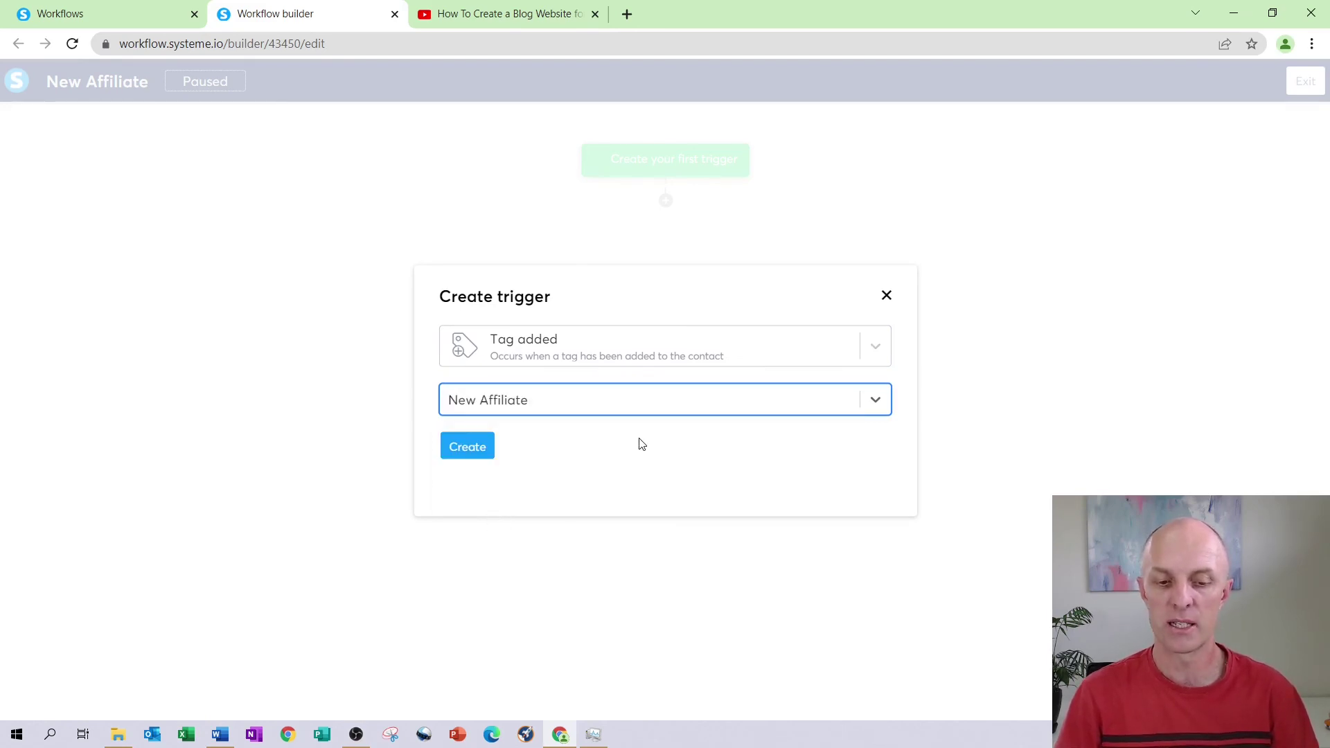
left_click(486, 452)
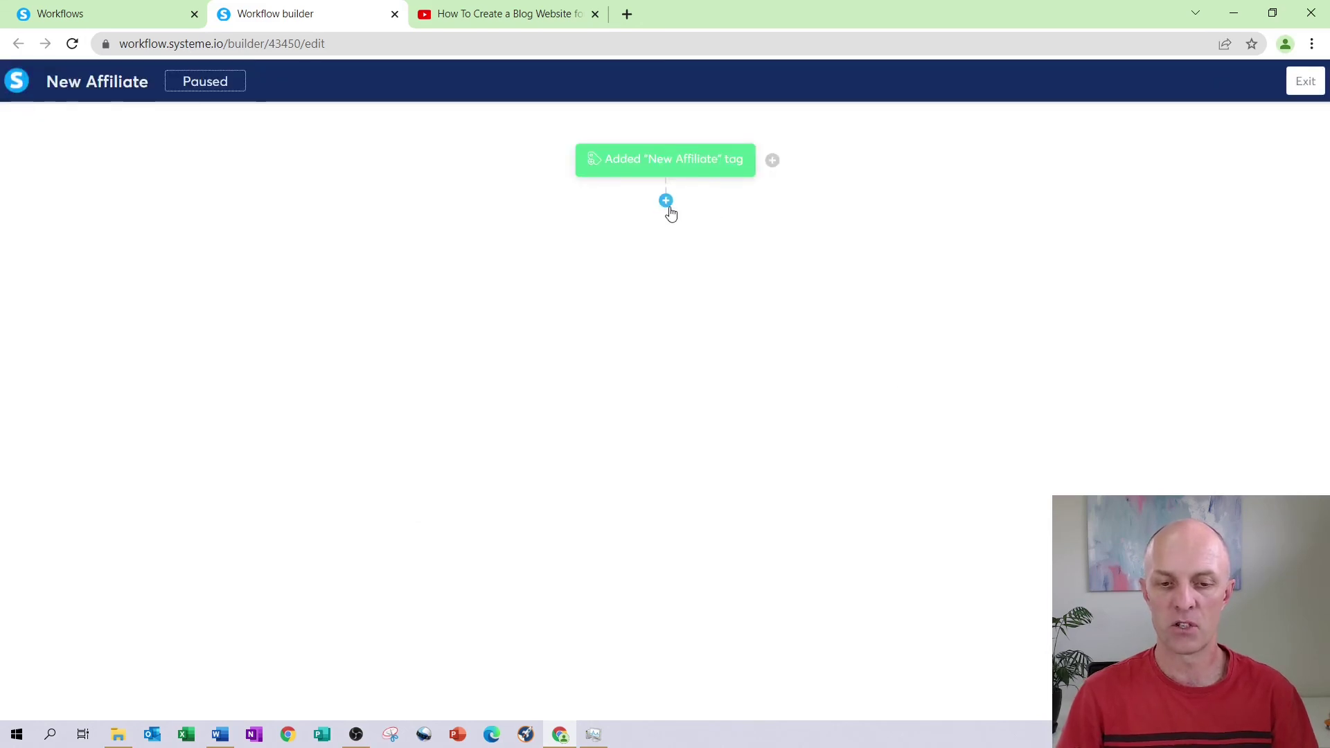
Step: Add a "Subscribe to campaign" action for the "New Affiliate" campaign below the workflow's tag trigger
left_click(669, 207)
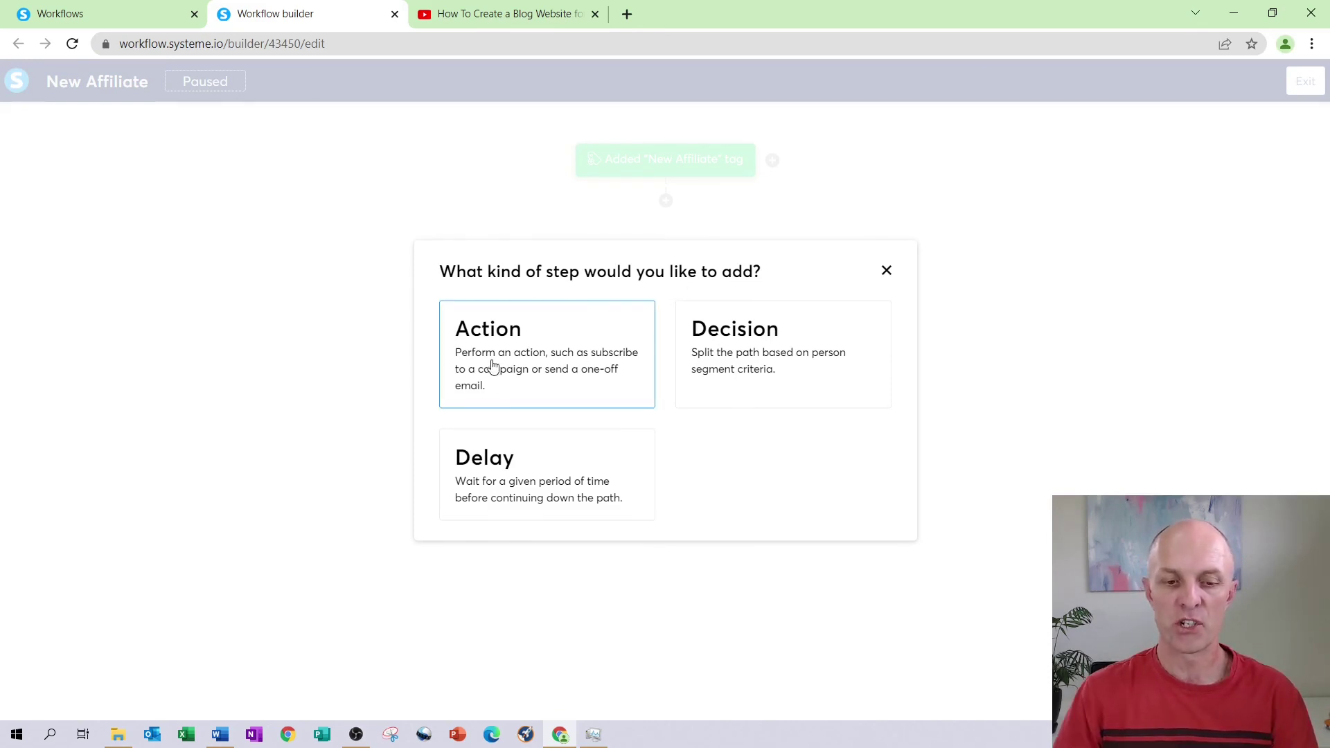
left_click(517, 348)
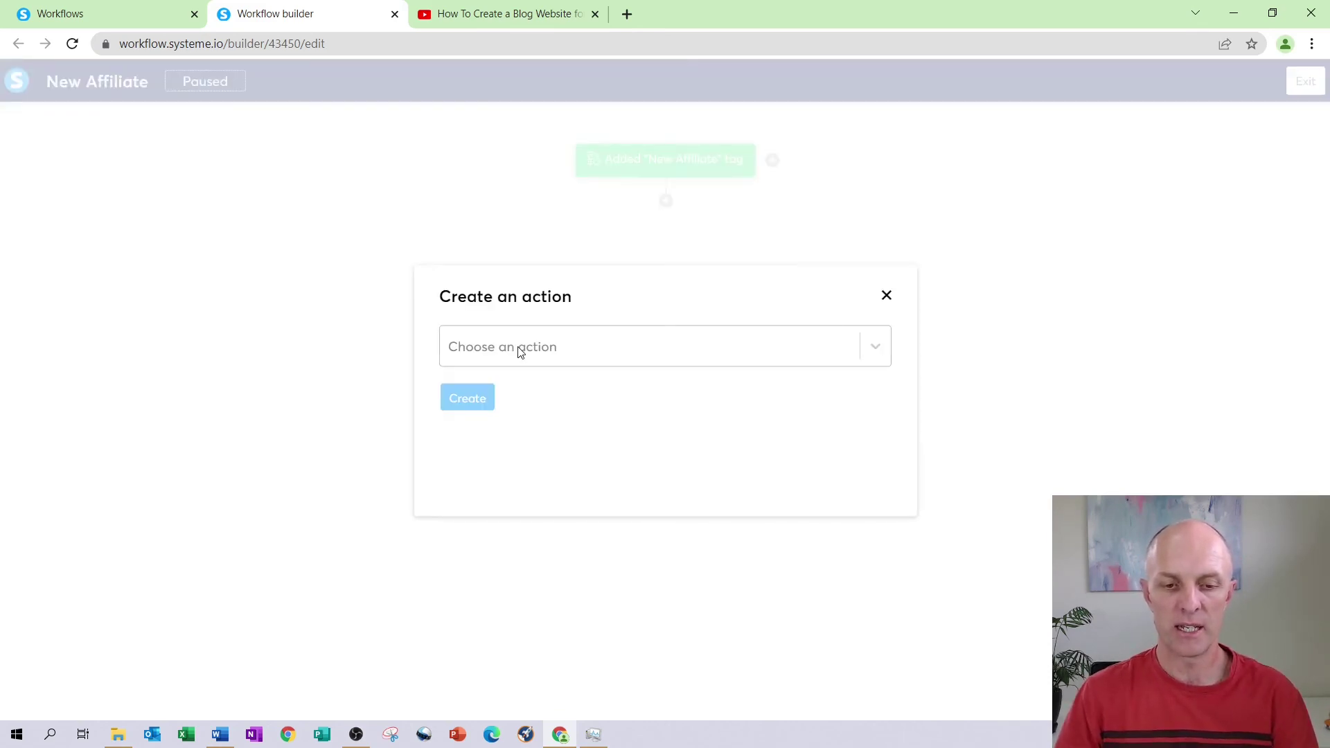
left_click(874, 349)
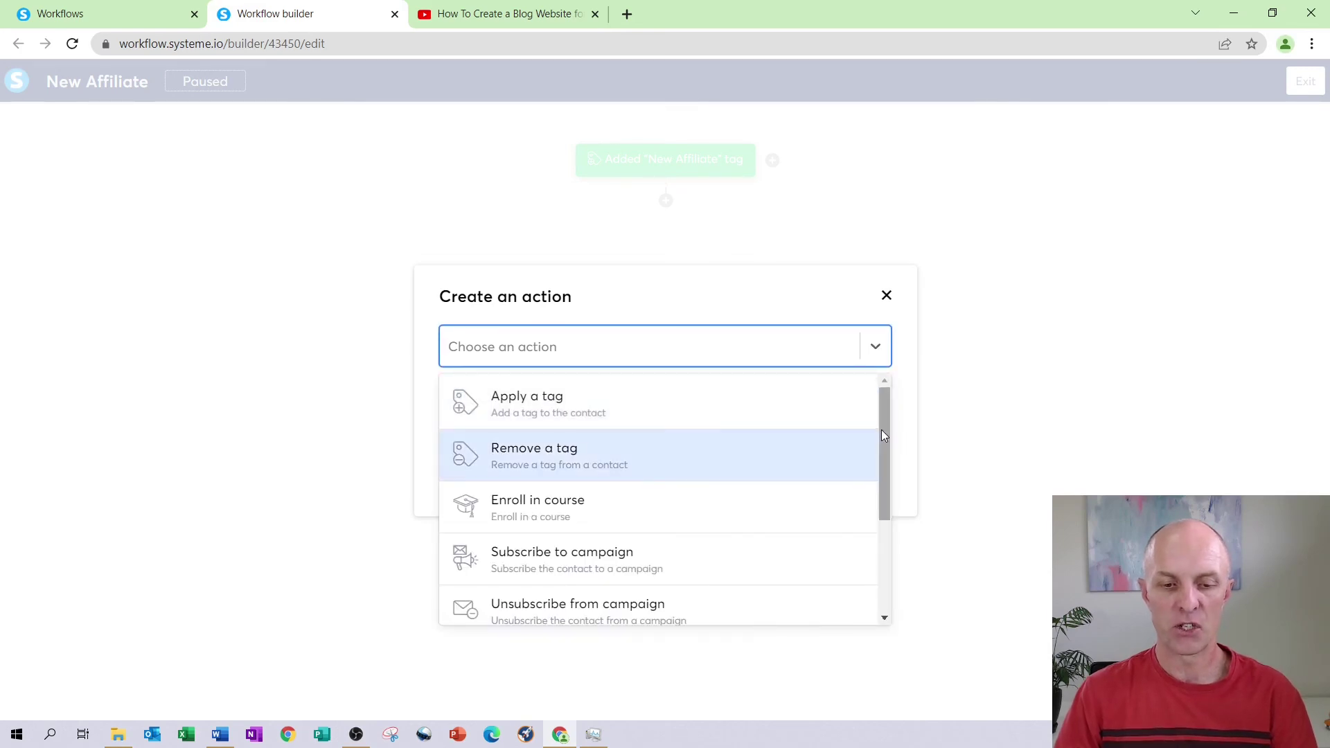
scroll(665, 501, "down", 1)
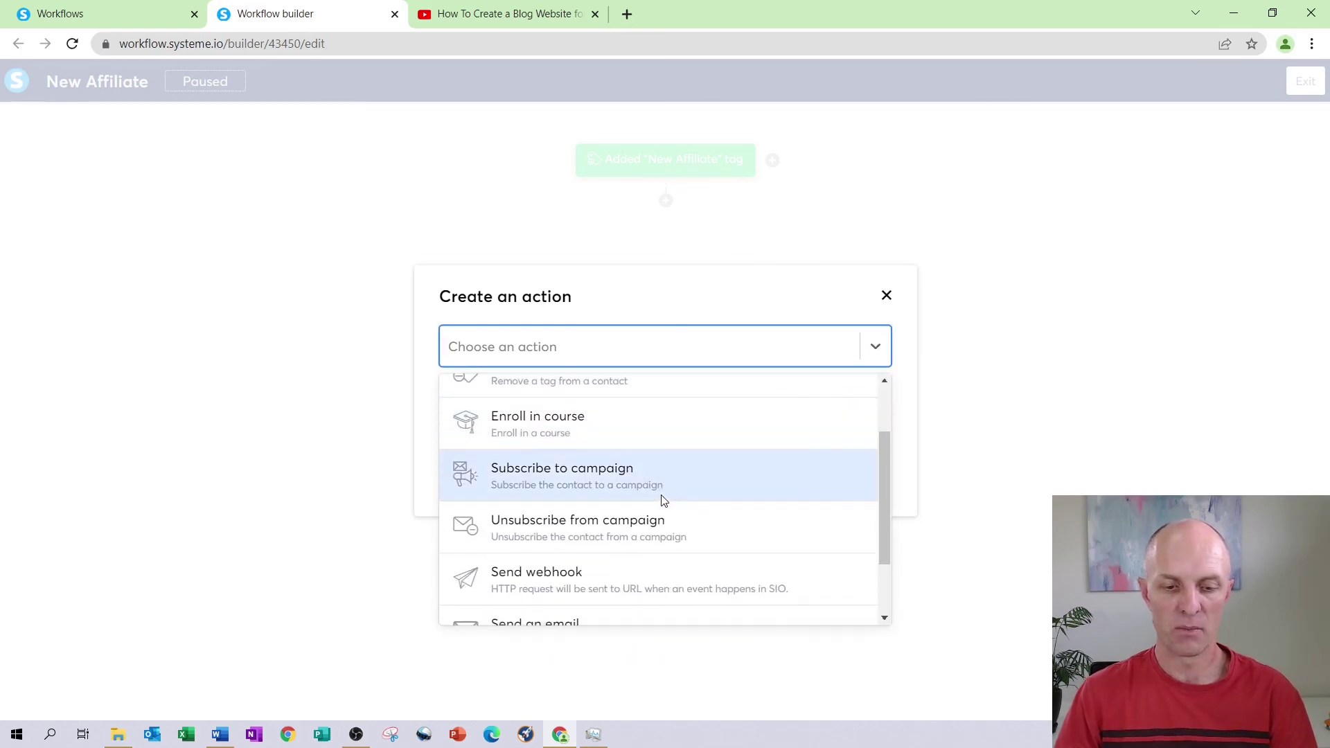
left_click(593, 479)
left_click(872, 402)
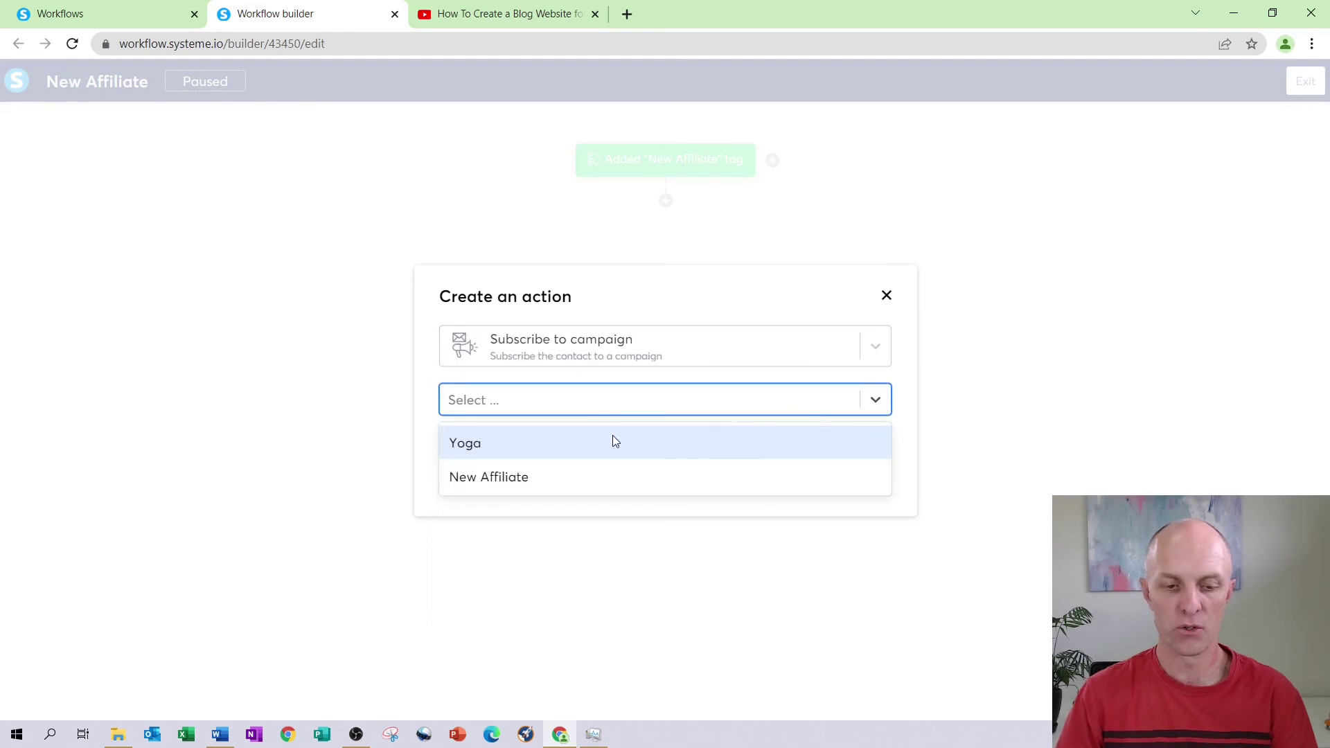
left_click(508, 480)
left_click(484, 450)
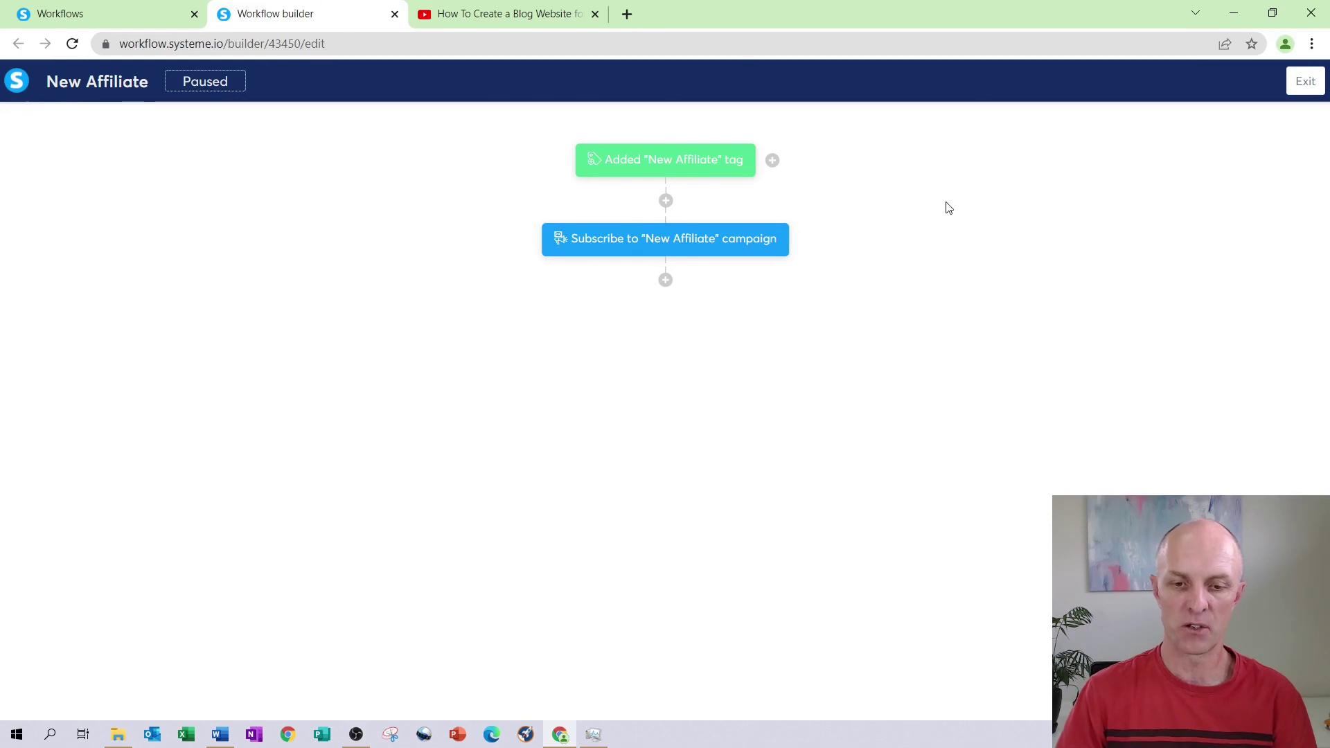
Step: Exit the workflow builder and activate the "New Affiliate" workflow
left_click(1304, 81)
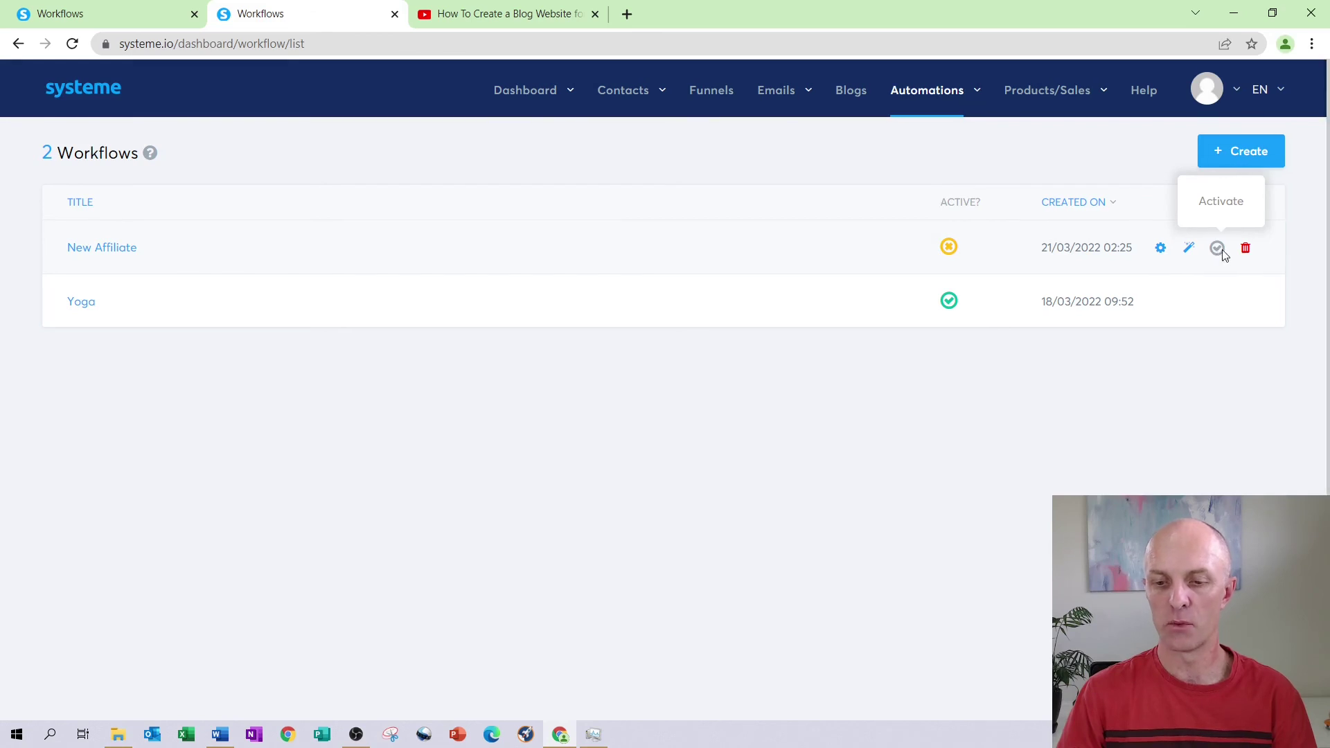
left_click(1221, 248)
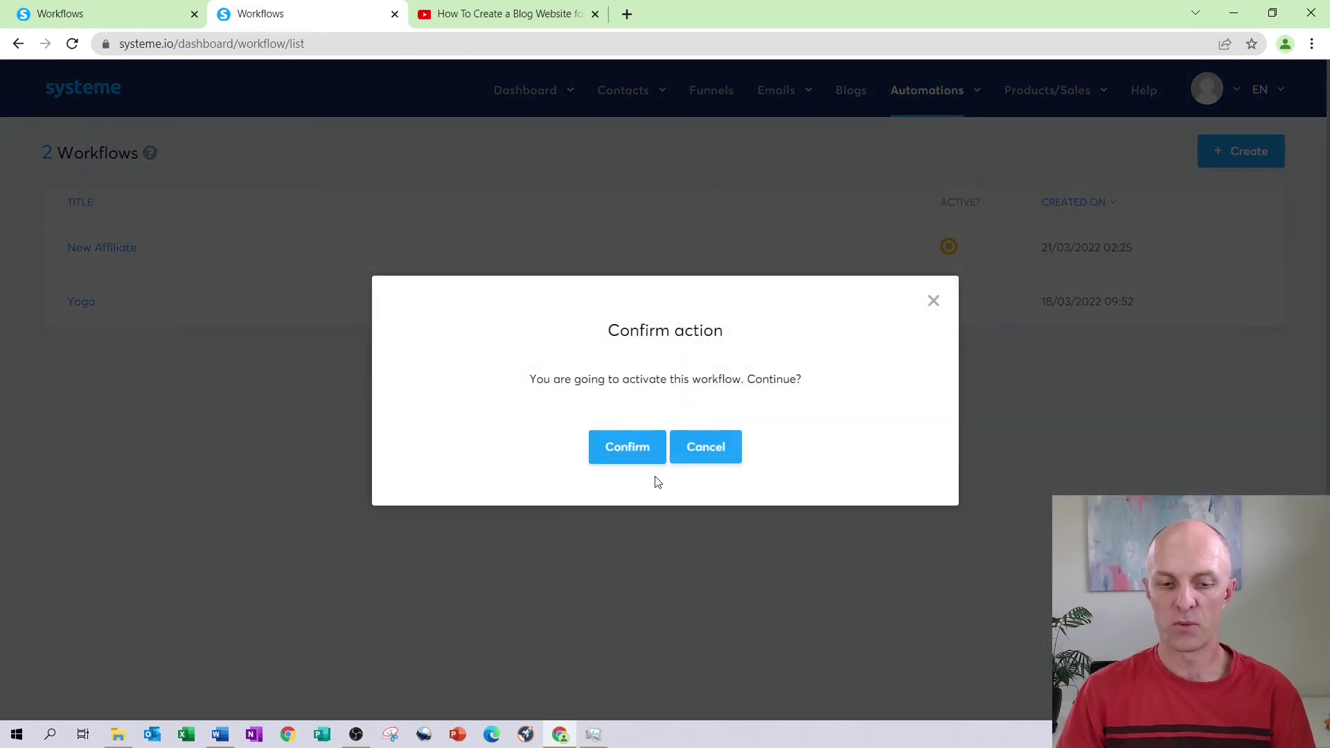
left_click(621, 448)
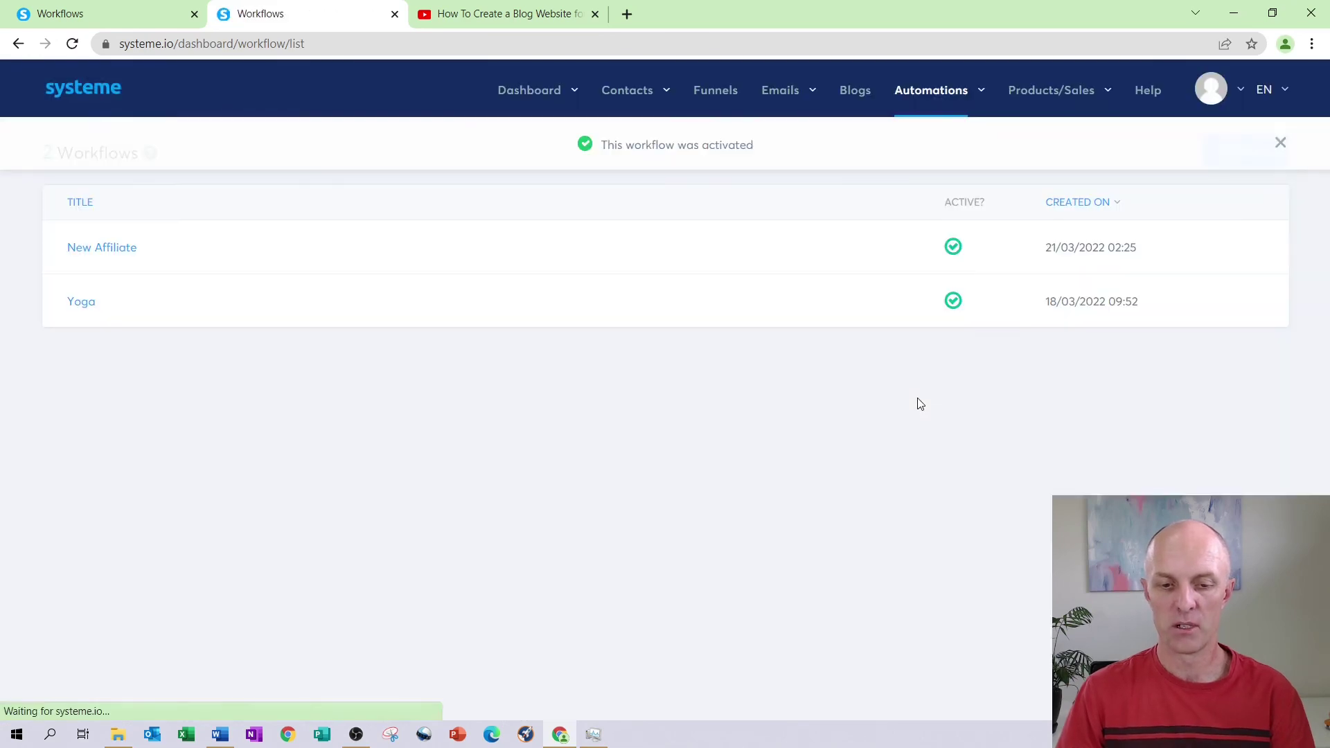